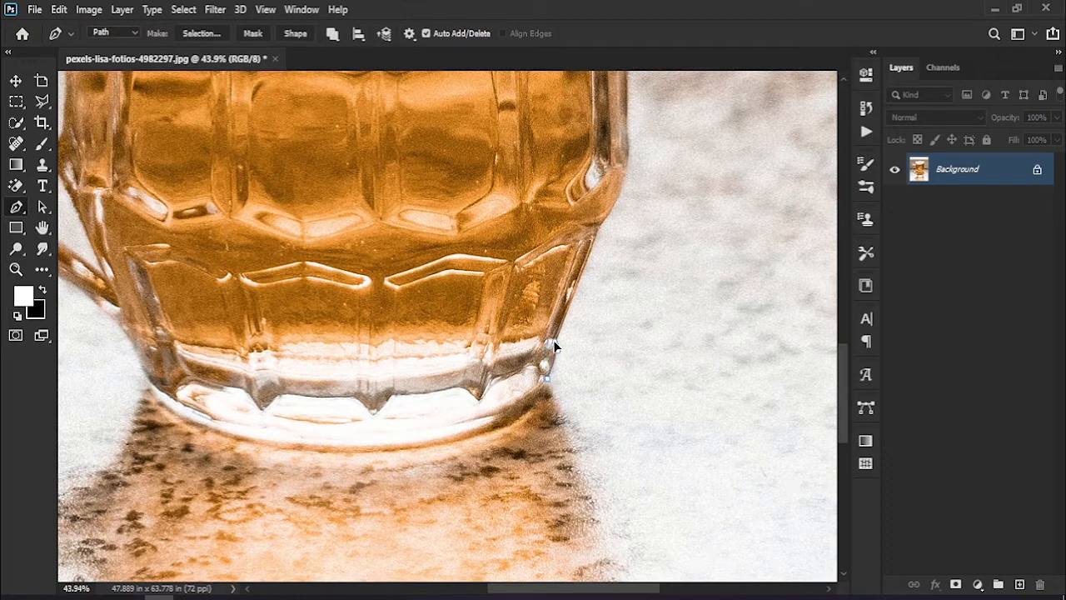
Trace the mug's right side with a Pen path from the lower glass up towards the rim.
click(595, 238)
drag(629, 221, 552, 359)
click(519, 367)
click(552, 313)
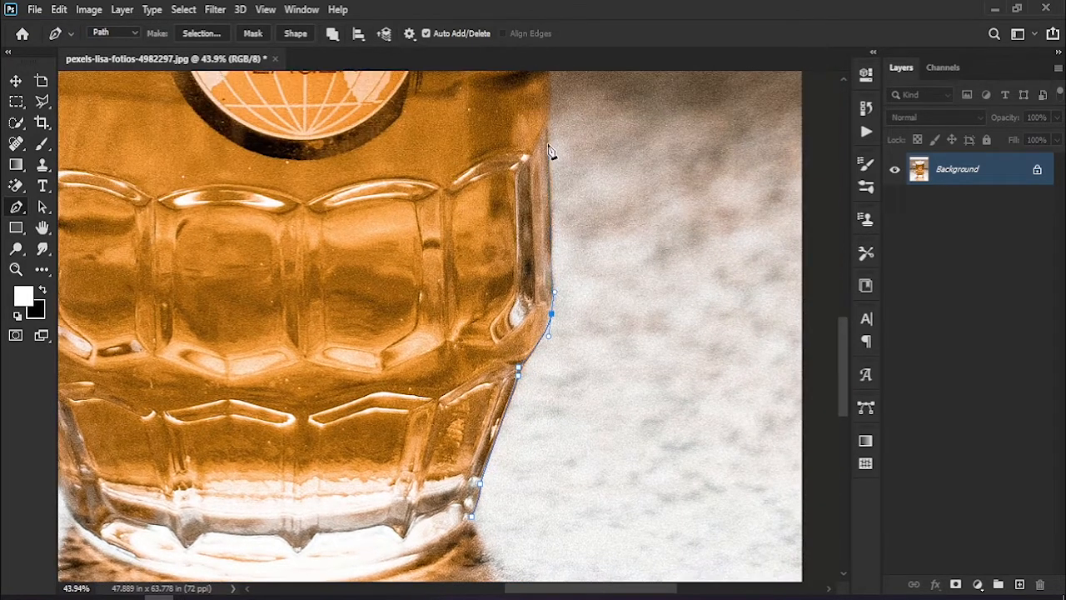
drag(549, 157, 495, 309)
click(491, 185)
drag(492, 185, 491, 532)
Continue the path around the mug's top rim, from its right edge over to the upper left edge.
click(490, 270)
drag(345, 218, 231, 212)
drag(106, 225, 455, 251)
click(515, 248)
drag(359, 261, 330, 269)
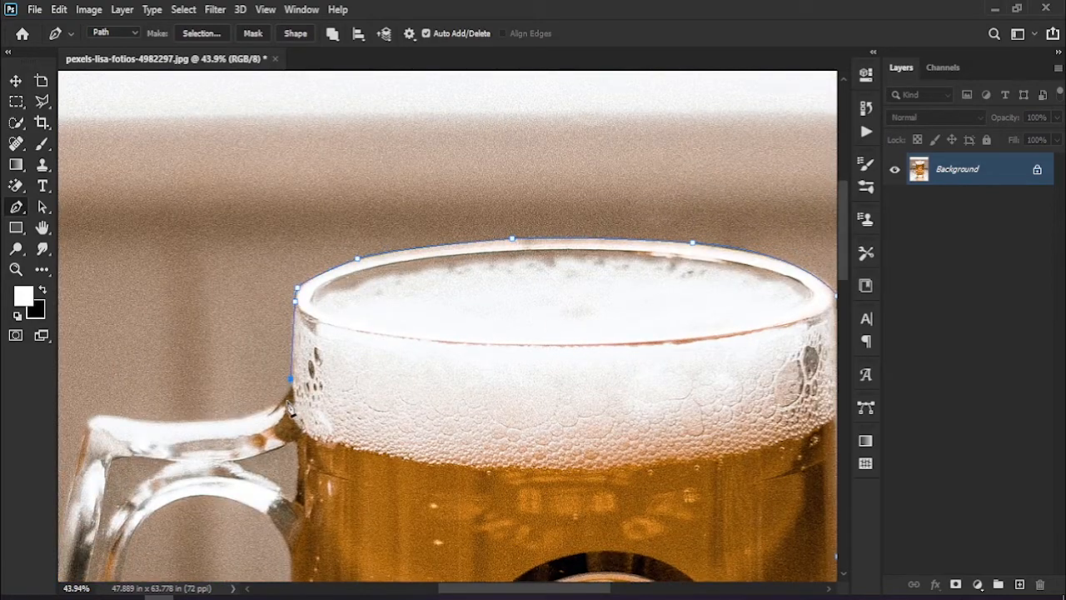
Extend the path around the outer contour of the mug's handle, following its curve downward.
drag(241, 408, 283, 360)
drag(224, 372, 198, 371)
drag(120, 447, 249, 109)
drag(231, 385, 117, 176)
drag(238, 336, 359, 400)
Trace the lower handle joint and the mug's curved base, closing the path at its starting anchor.
click(417, 444)
drag(453, 502, 461, 531)
drag(475, 502, 404, 341)
click(417, 385)
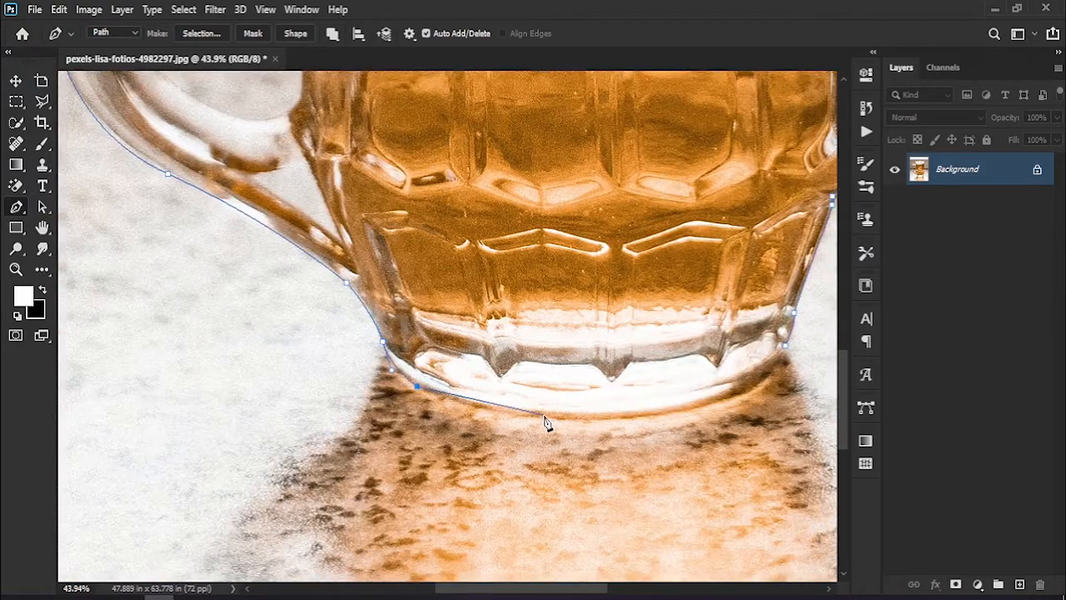
drag(590, 425, 370, 429)
drag(475, 409, 510, 400)
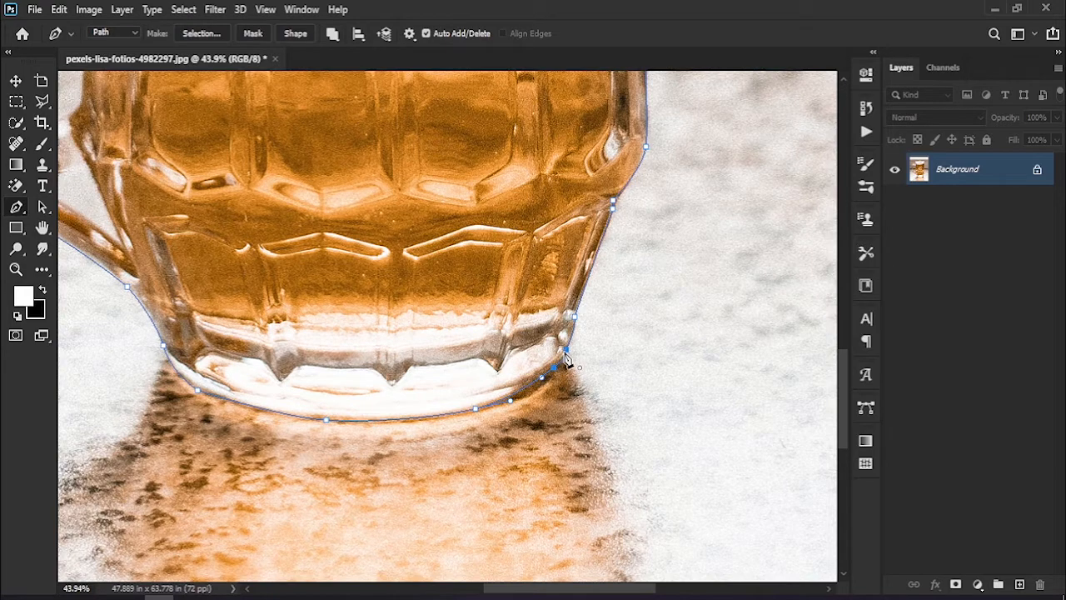
drag(302, 251, 491, 371)
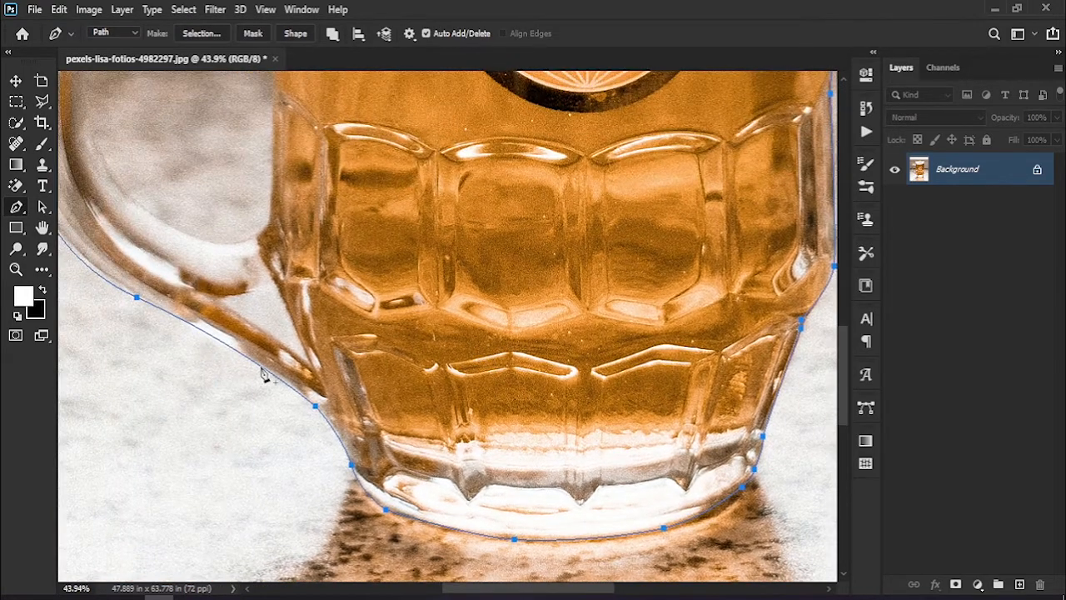
Convert the mug path into a new anti-aliased selection with a feather radius of 0 pixels.
right_click(263, 375)
click(352, 305)
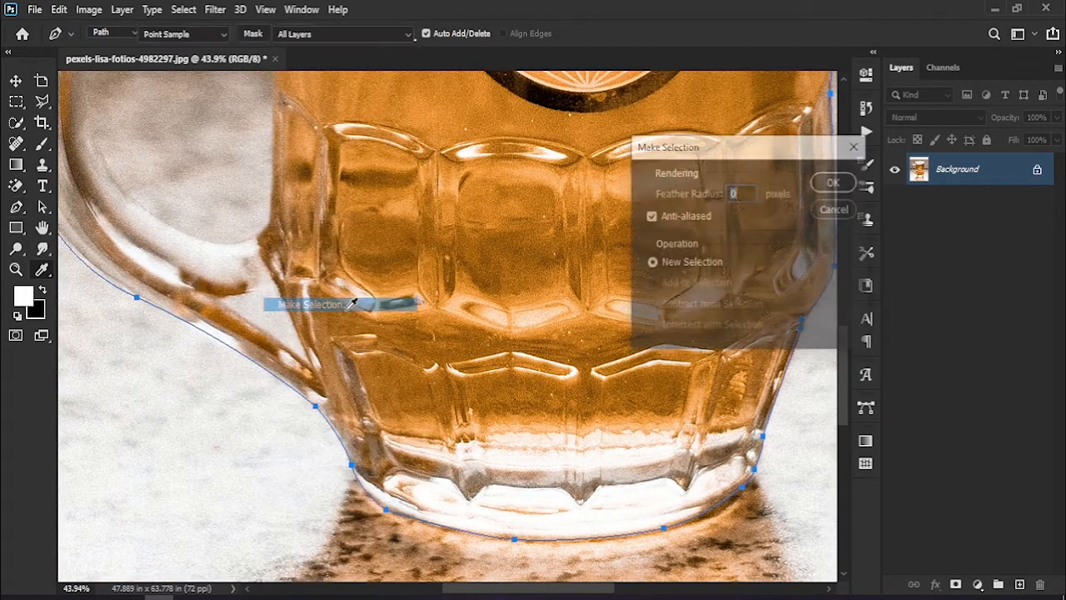
click(825, 184)
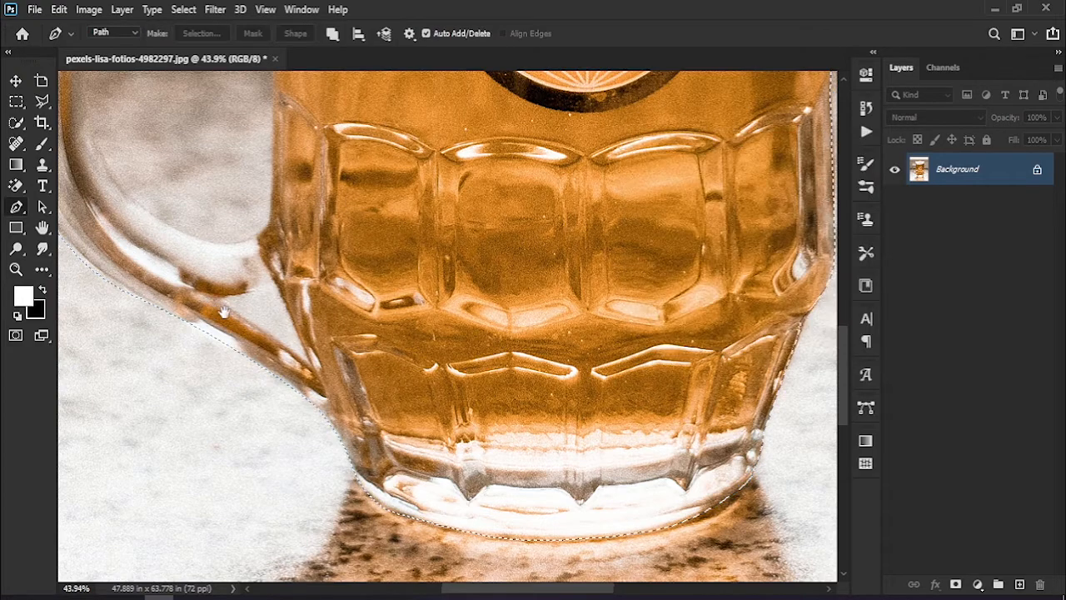
Start a Pen path inside the handle opening, tracing its top arch and the handle's inner edge downward.
drag(219, 297, 319, 377)
key(ctrl+0)
key(z)
drag(307, 333, 368, 400)
drag(224, 371, 395, 353)
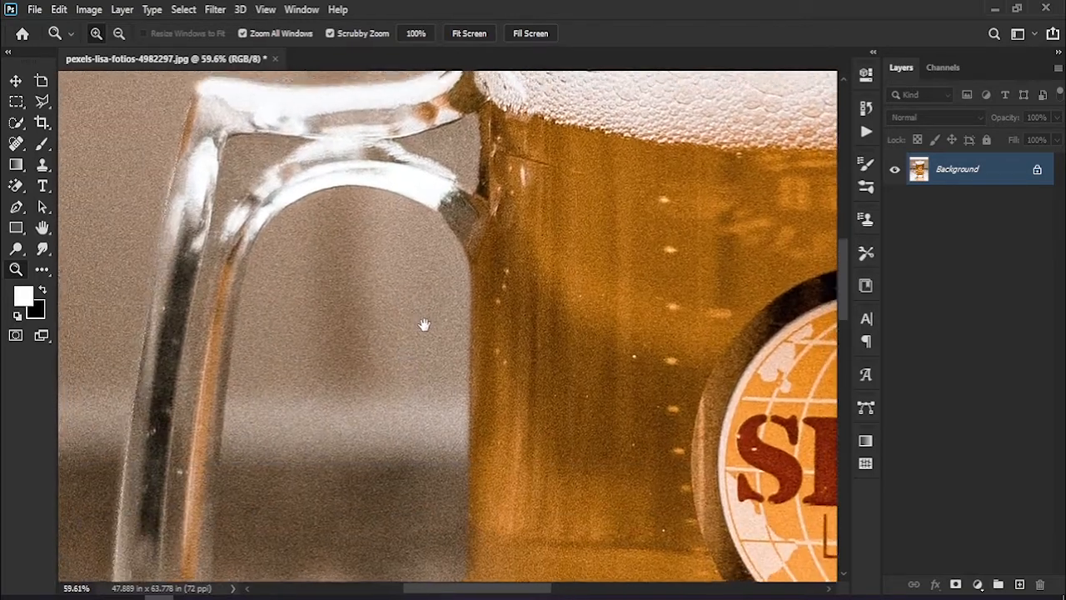
click(16, 207)
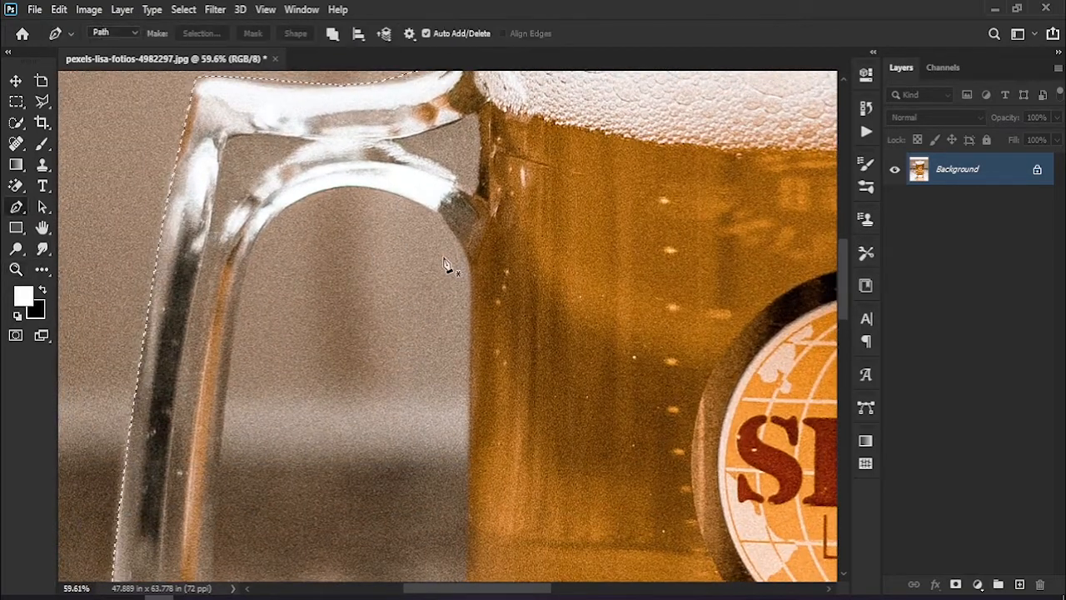
click(471, 261)
click(144, 288)
scroll(246, 319, down, 2)
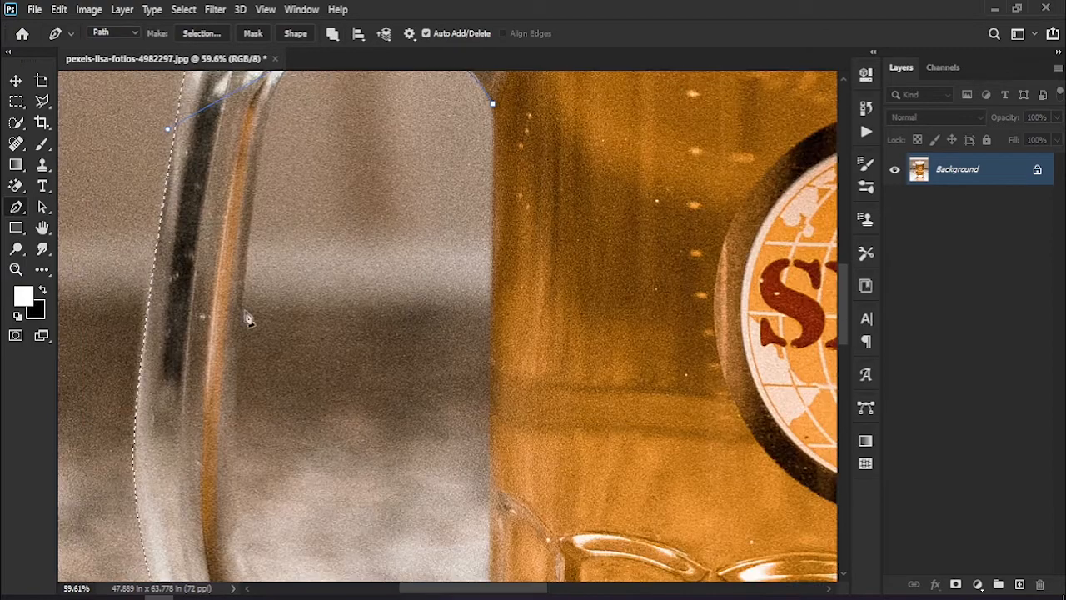
drag(168, 129, 262, 128)
click(245, 319)
scroll(245, 319, down, 3)
drag(263, 268, 269, 302)
Trace the bottom of the handle opening and the adjoining glass wall, closing the path at the arch.
drag(452, 482, 511, 475)
drag(514, 433, 520, 387)
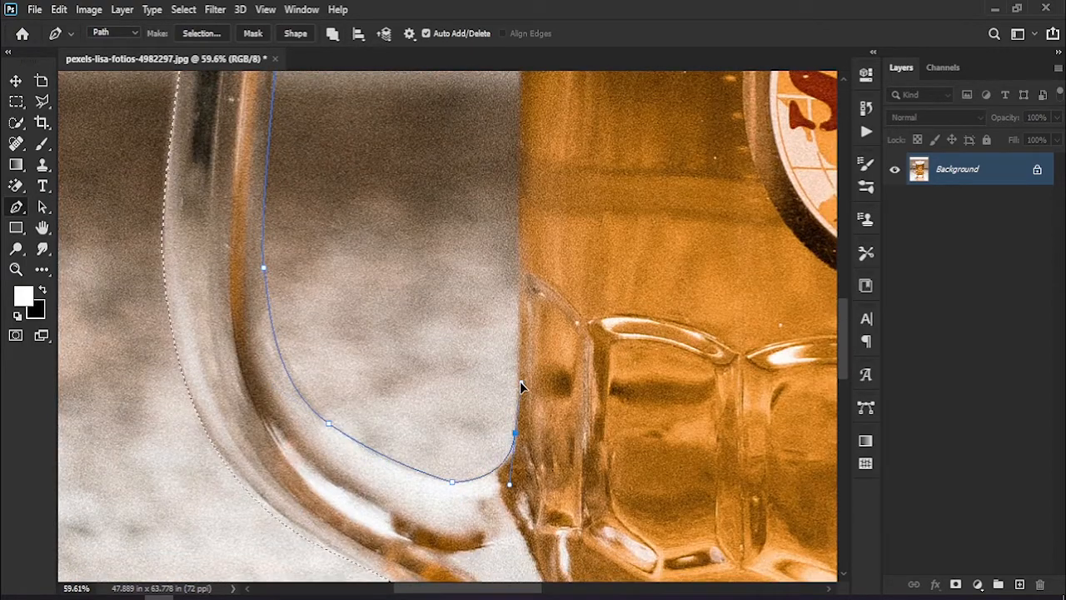
click(522, 226)
drag(541, 146, 523, 374)
click(502, 333)
click(504, 176)
drag(510, 127, 508, 225)
click(503, 214)
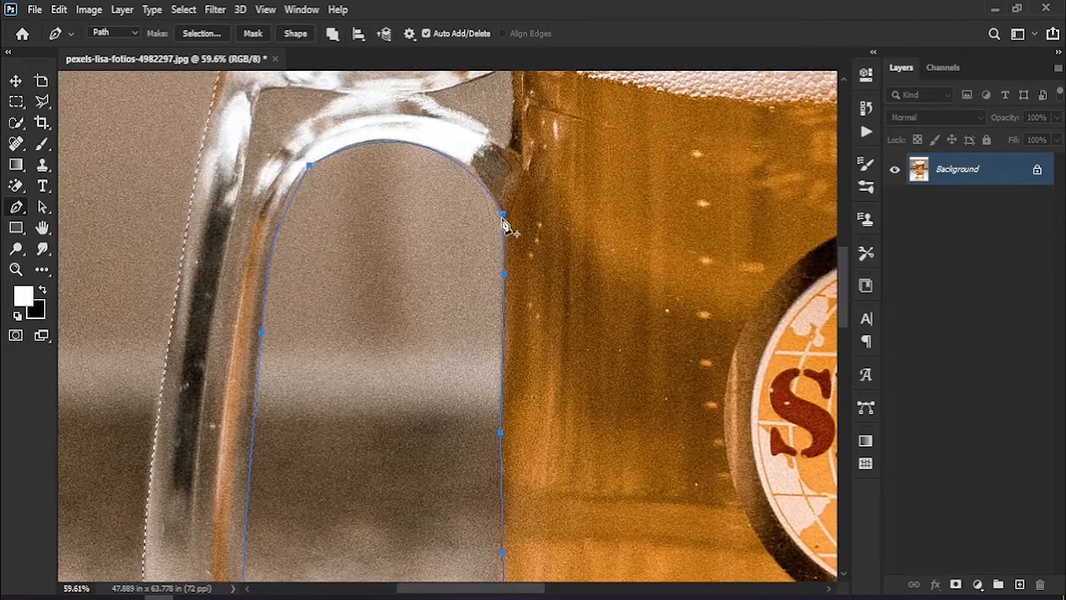
Convert the handle-opening path with Make Selection, using Subtract from Selection and a 0-pixel feather radius.
right_click(503, 214)
click(575, 304)
click(701, 306)
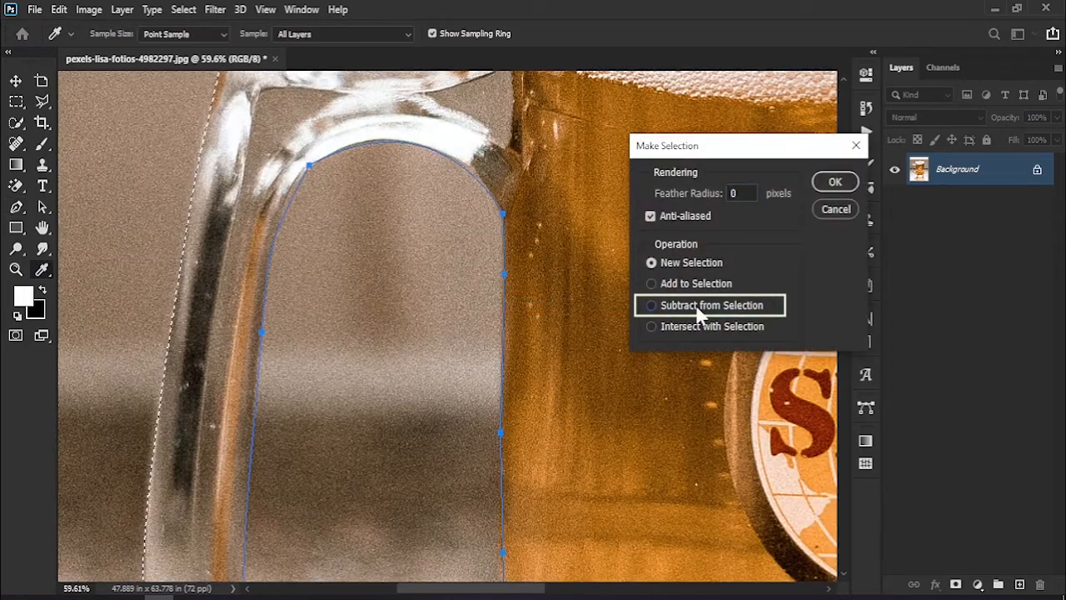
click(835, 182)
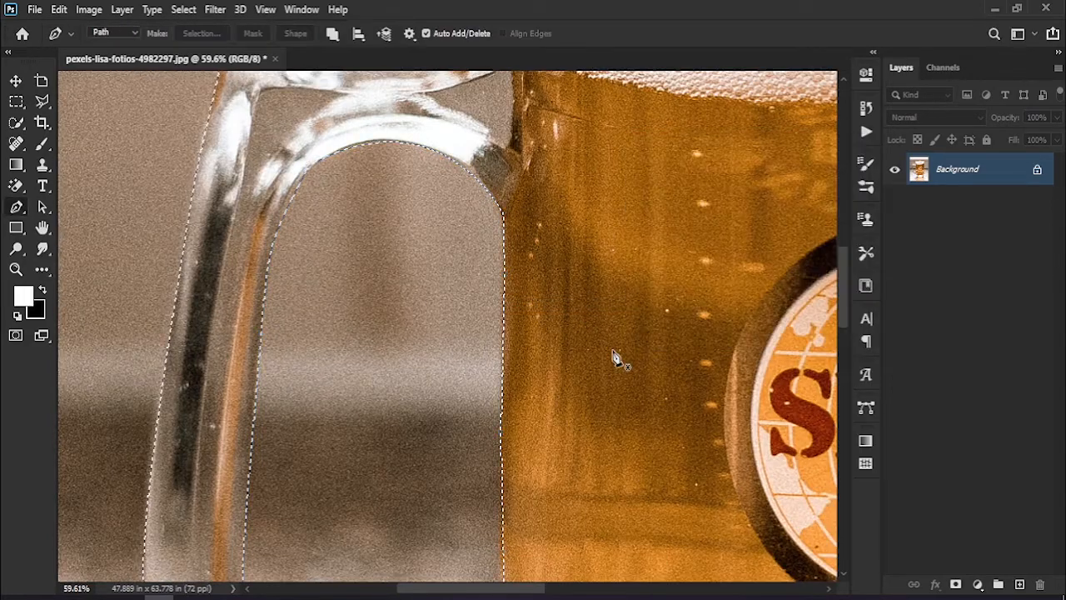
Copy the selected mug from the Background onto a new layer.
scroll(540, 446, down, 10)
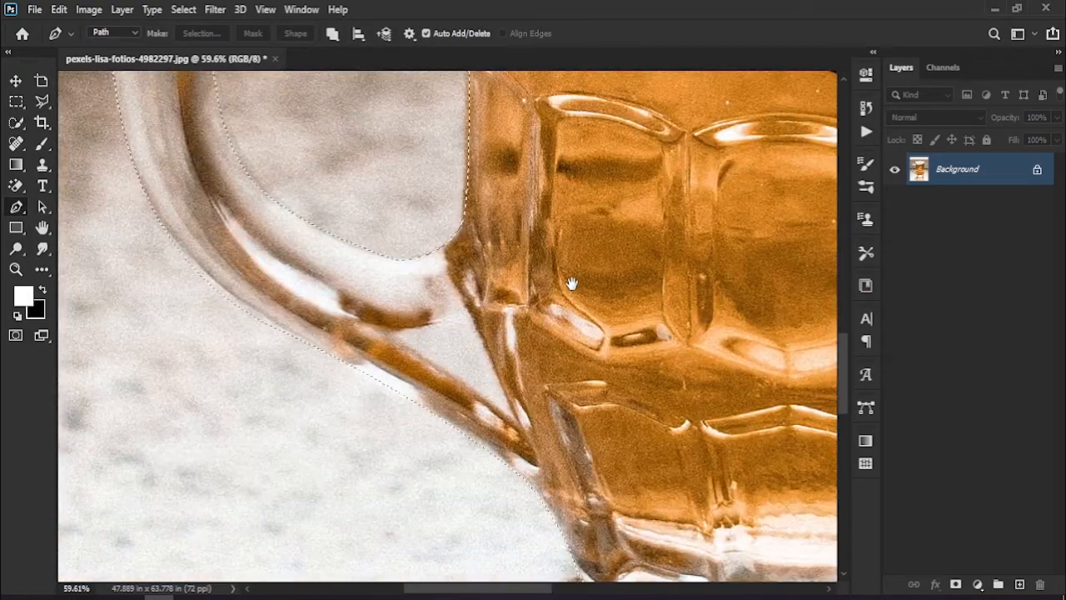
key(z)
drag(542, 312, 440, 322)
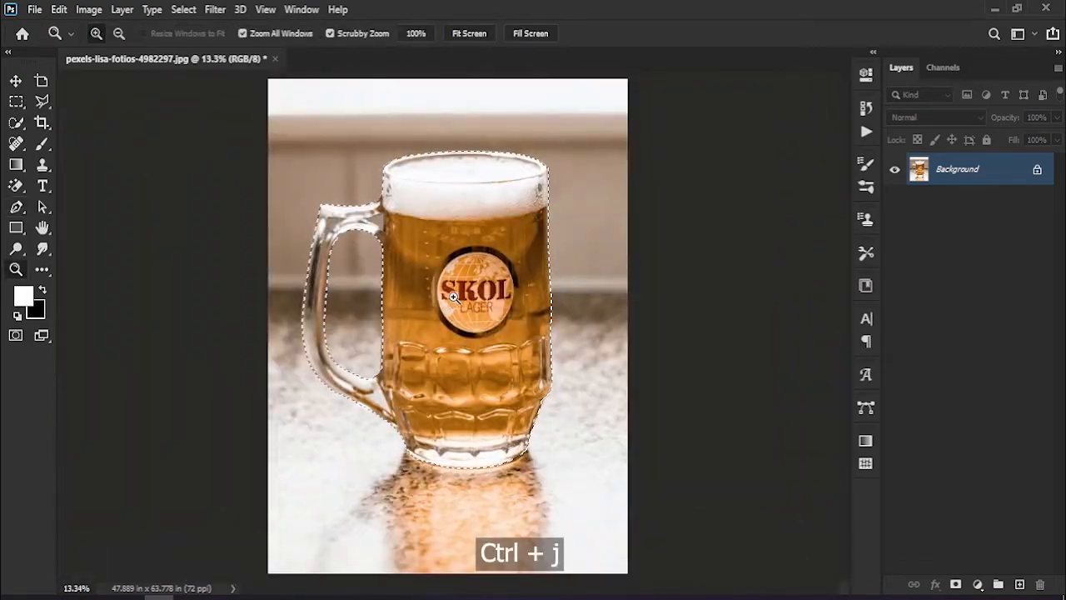
key(ctrl+j)
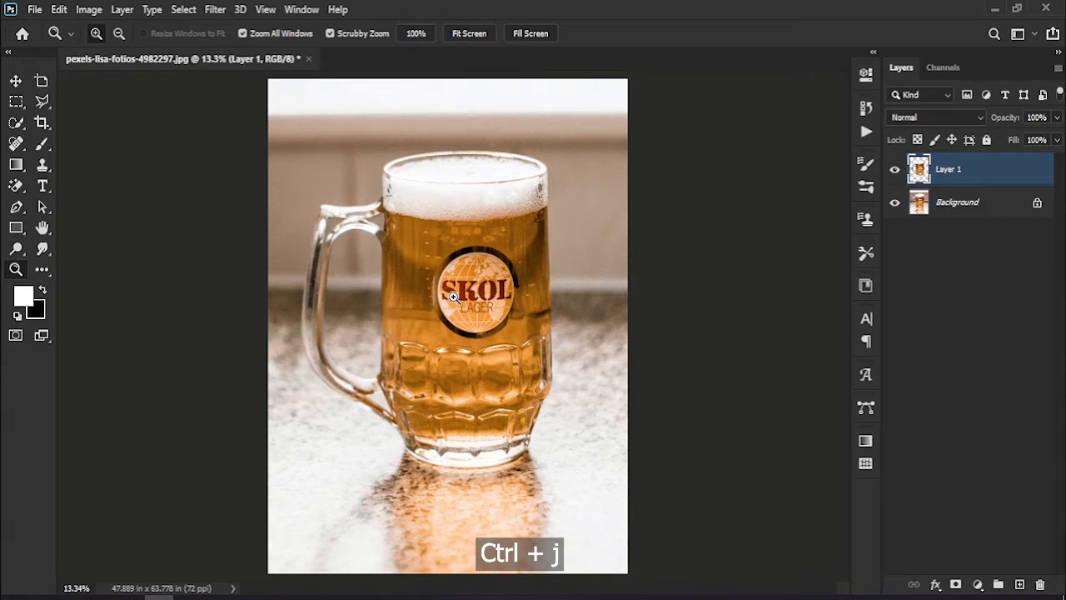
Toggle the visibility of the Background and Layer 1 to check the mug cutout, leaving both layers shown.
drag(454, 298, 456, 297)
click(16, 82)
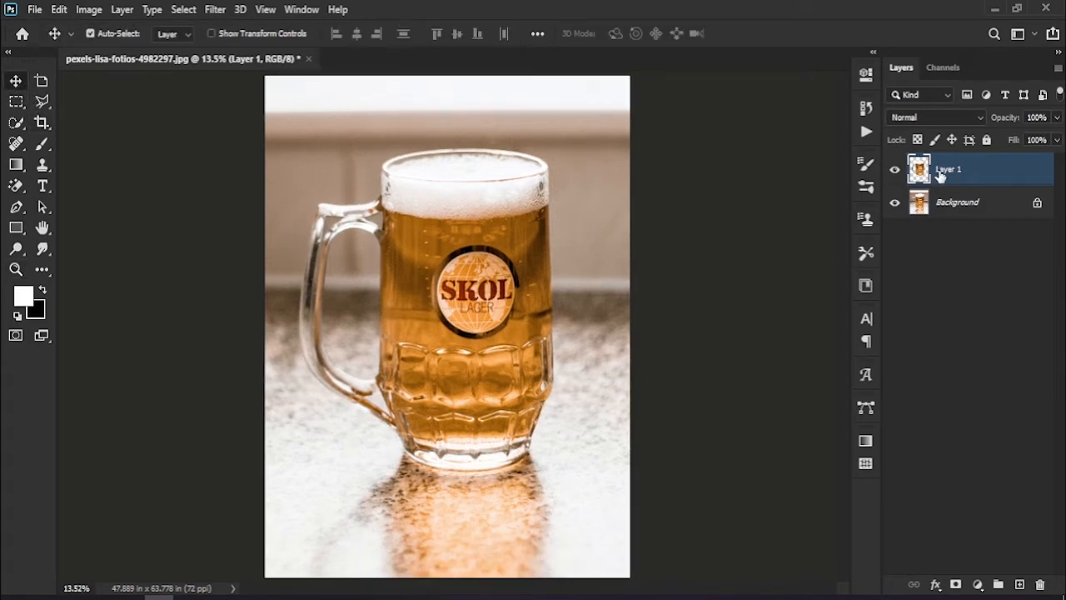
click(895, 202)
click(895, 171)
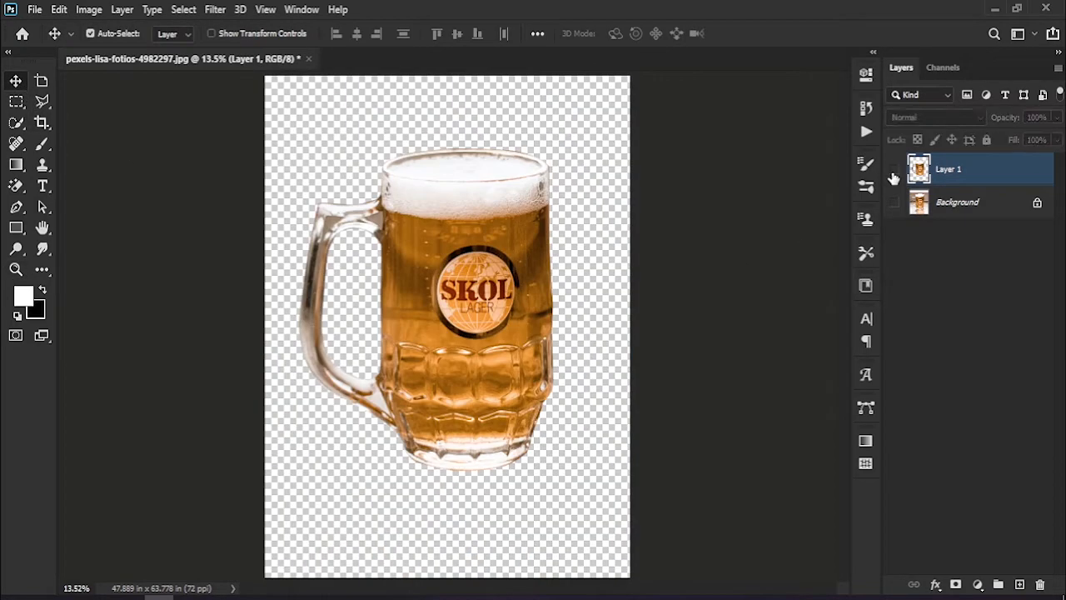
click(894, 203)
click(911, 321)
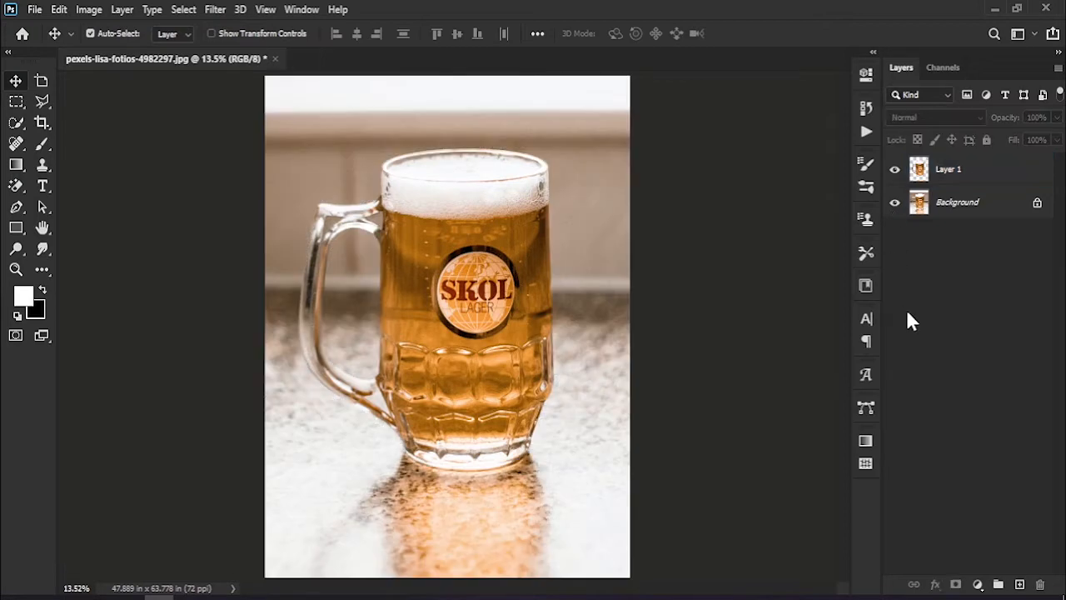
Duplicate the Background layer as Background copy and hide the original Background.
click(966, 214)
right_click(966, 213)
click(970, 238)
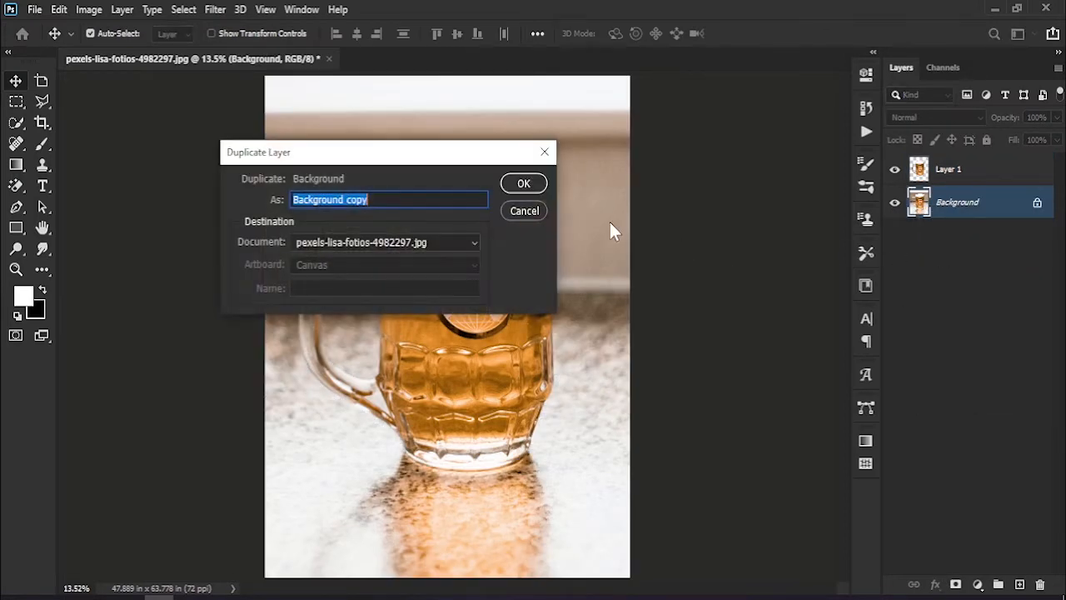
click(524, 185)
click(952, 295)
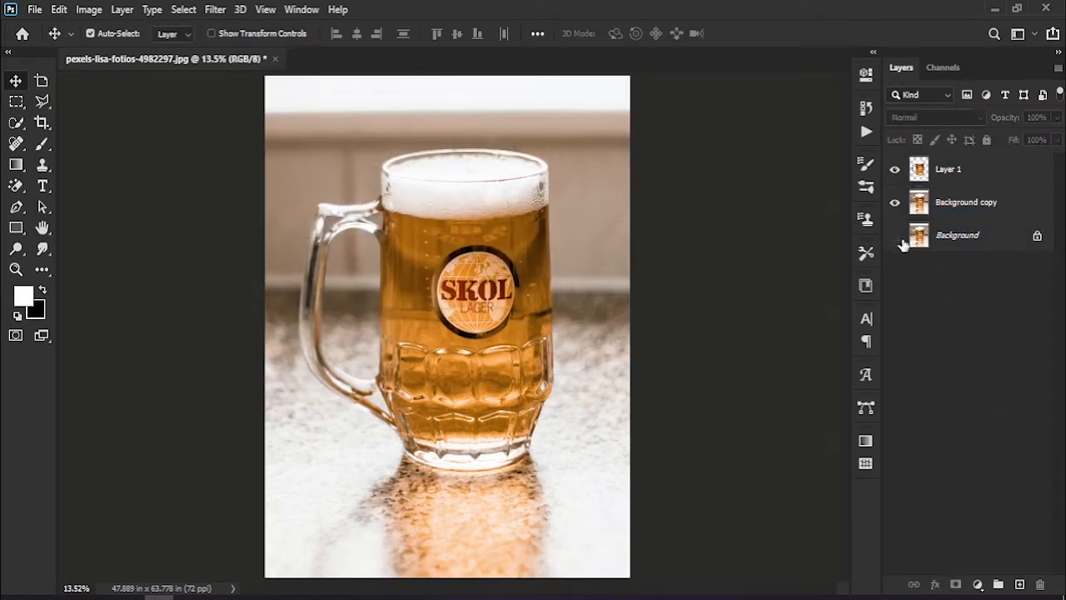
Add a Curves adjustment layer above Background copy and lower the RGB curve's white point to about half height.
click(947, 217)
click(978, 584)
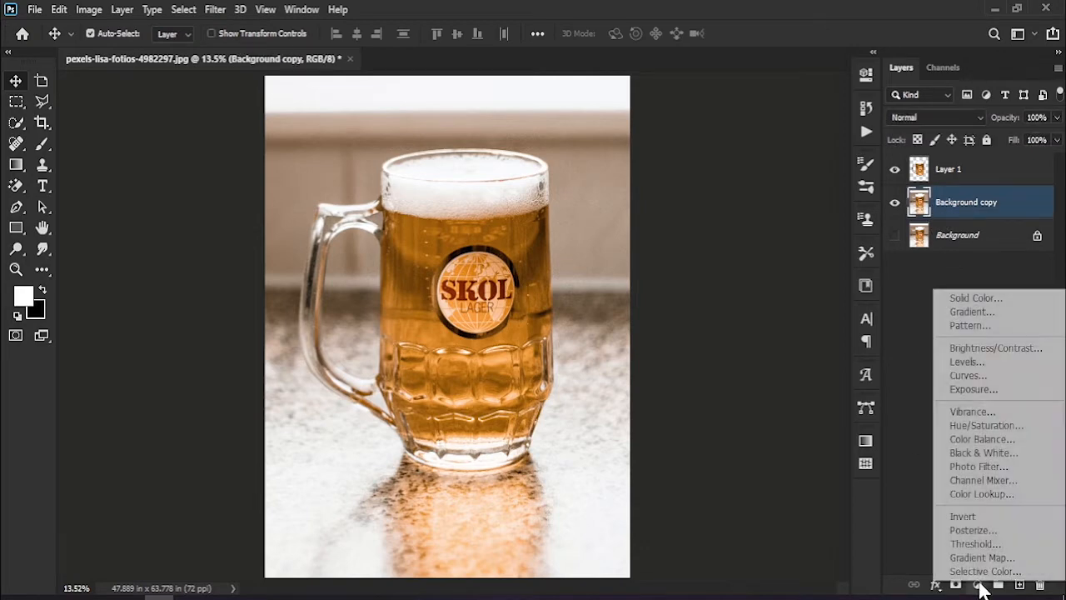
click(1008, 383)
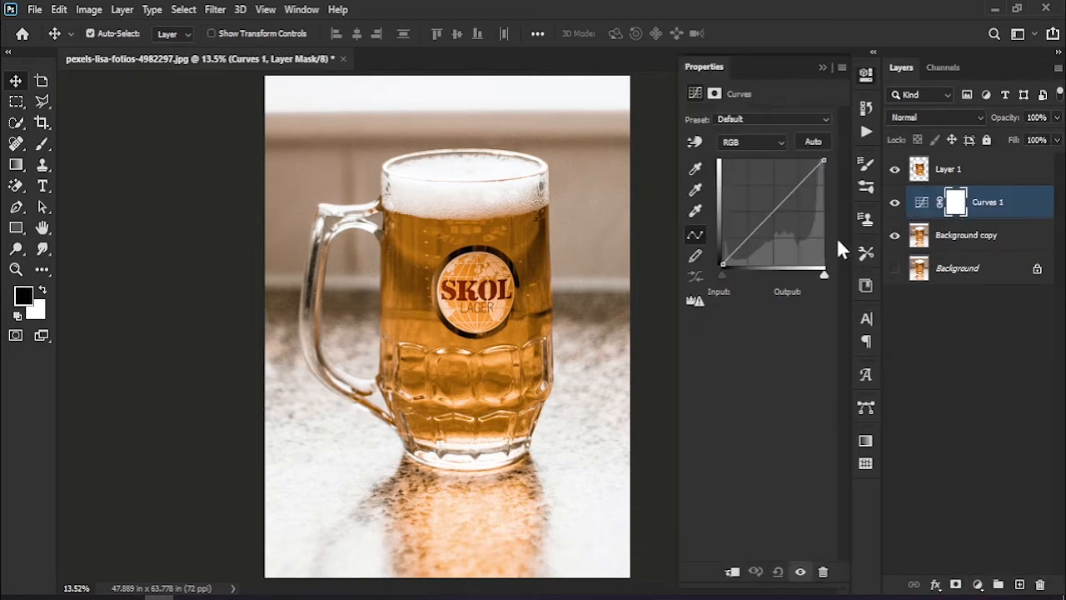
drag(823, 163, 830, 209)
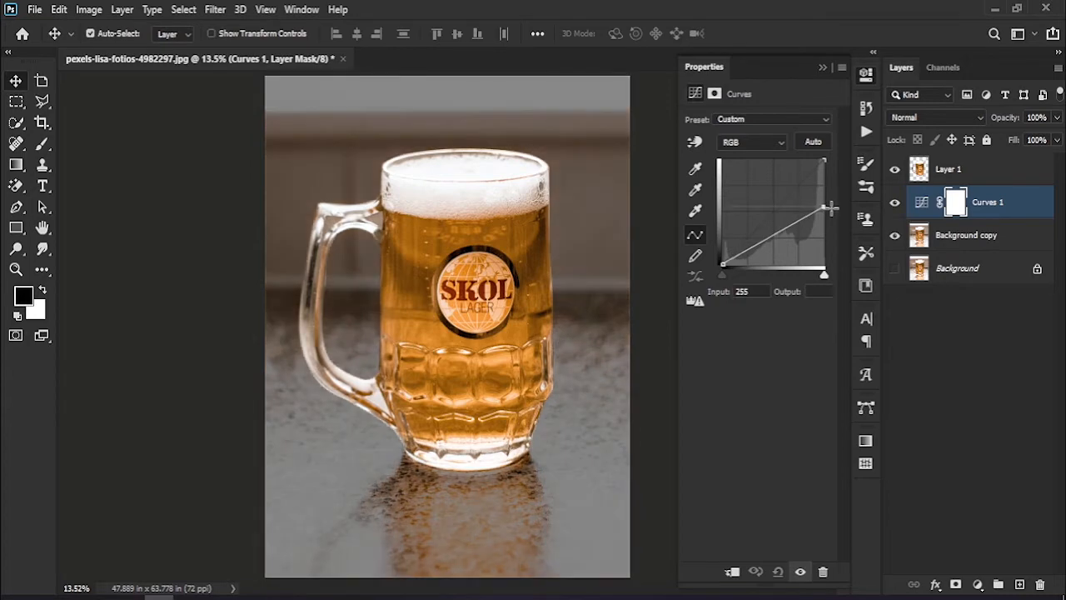
Lower the white point of the Red channel in Curves 1 to about half height, tinting the background teal.
click(754, 146)
click(758, 159)
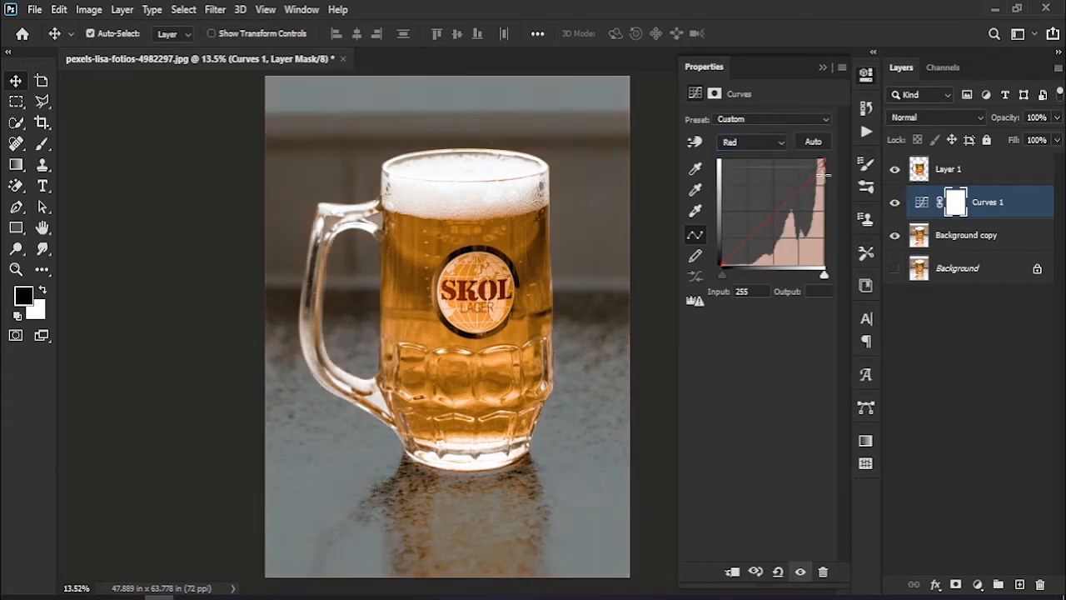
drag(822, 170, 831, 206)
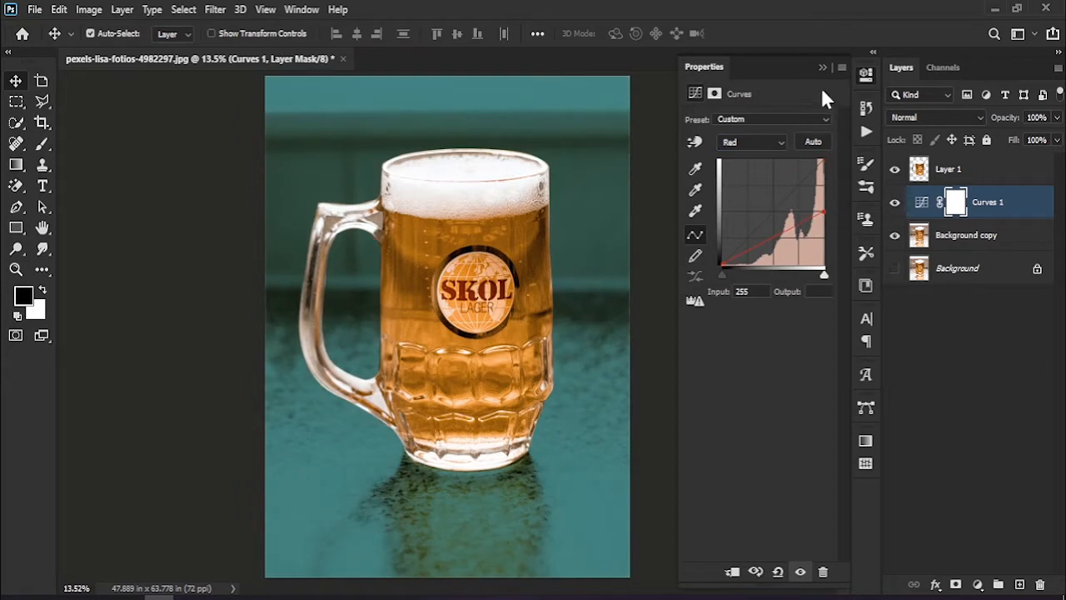
click(822, 68)
click(934, 365)
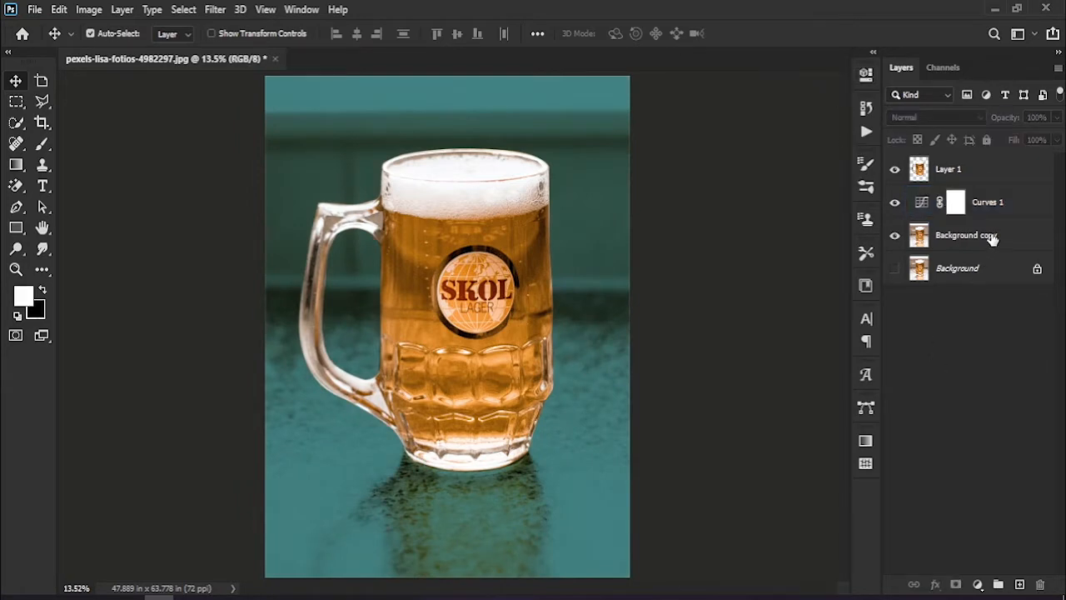
Add a Hue/Saturation adjustment layer above Curves 1 with Hue -38 and Saturation +57, and invert its mask.
click(1005, 214)
click(978, 584)
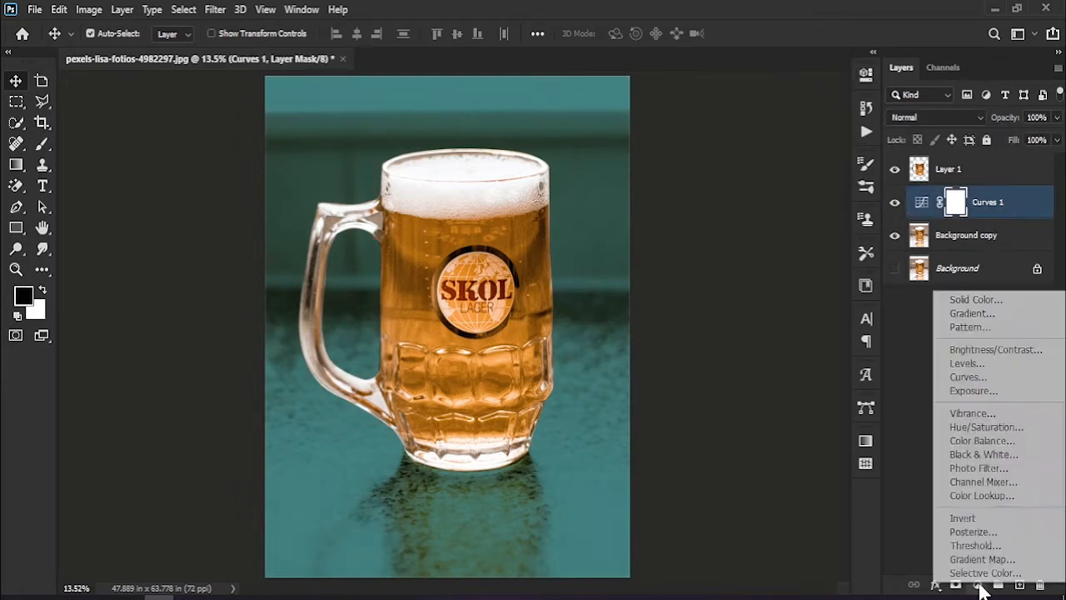
click(991, 428)
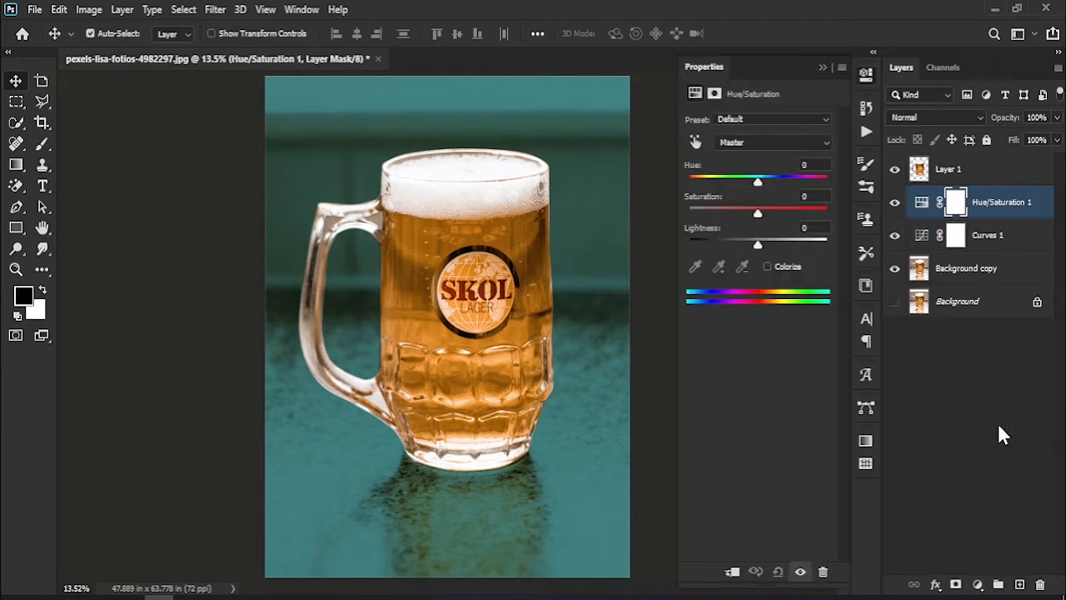
drag(760, 183, 742, 183)
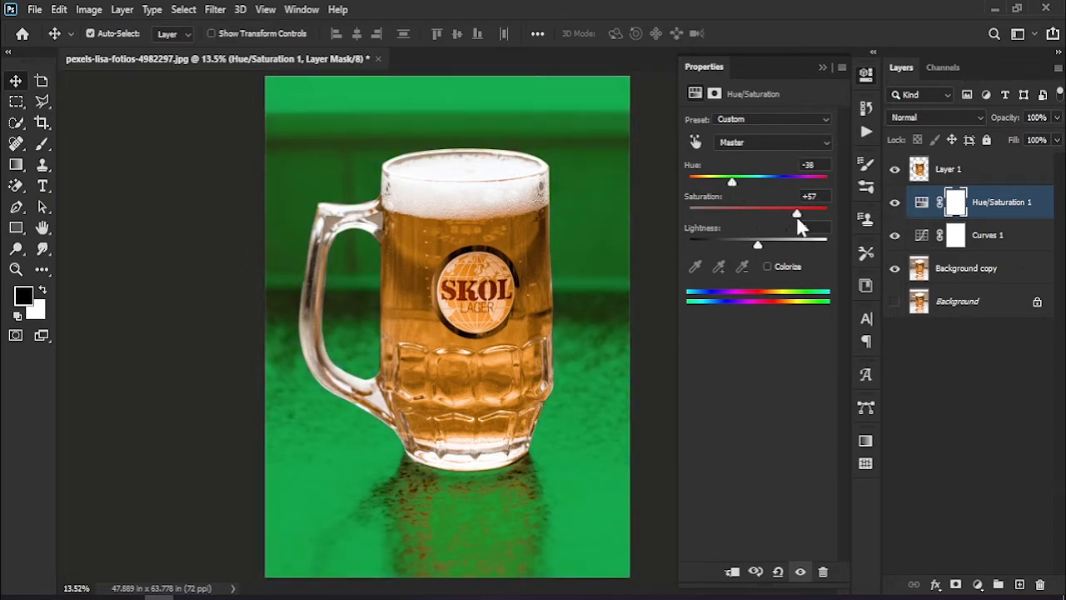
click(823, 68)
click(918, 394)
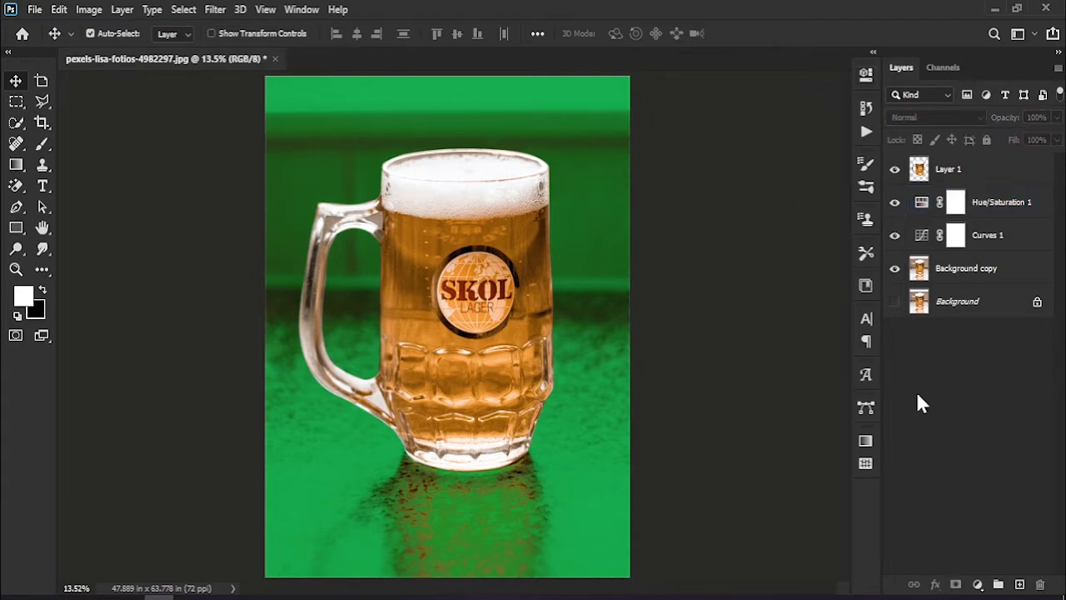
key(ctrl+i)
click(959, 203)
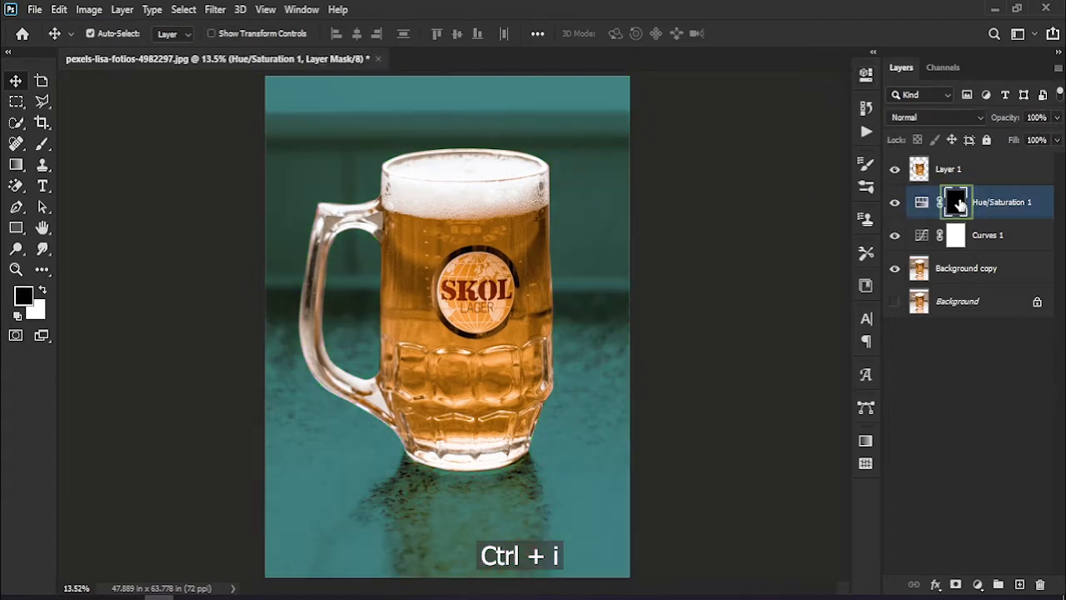
Paint white on the Hue/Saturation 1 mask over the mug's reflection on the table, using a 777 px brush at 22% flow.
key(z)
click(497, 532)
drag(497, 532, 517, 426)
mouse_move(40, 151)
mouse_down()
mouse_move(85, 156)
mouse_move(104, 144)
mouse_up()
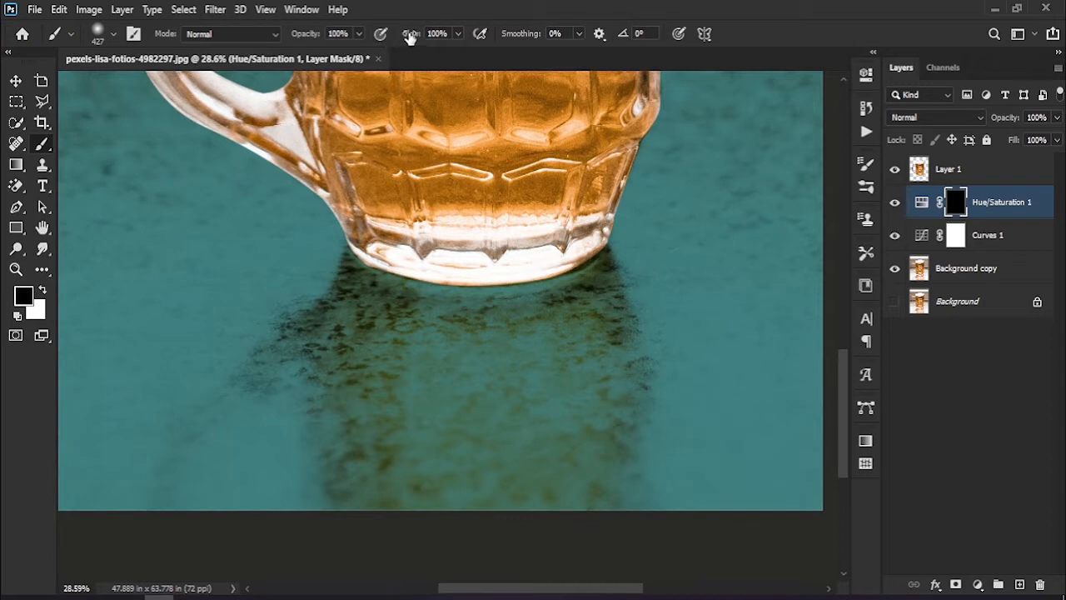
drag(476, 362, 523, 384)
click(43, 292)
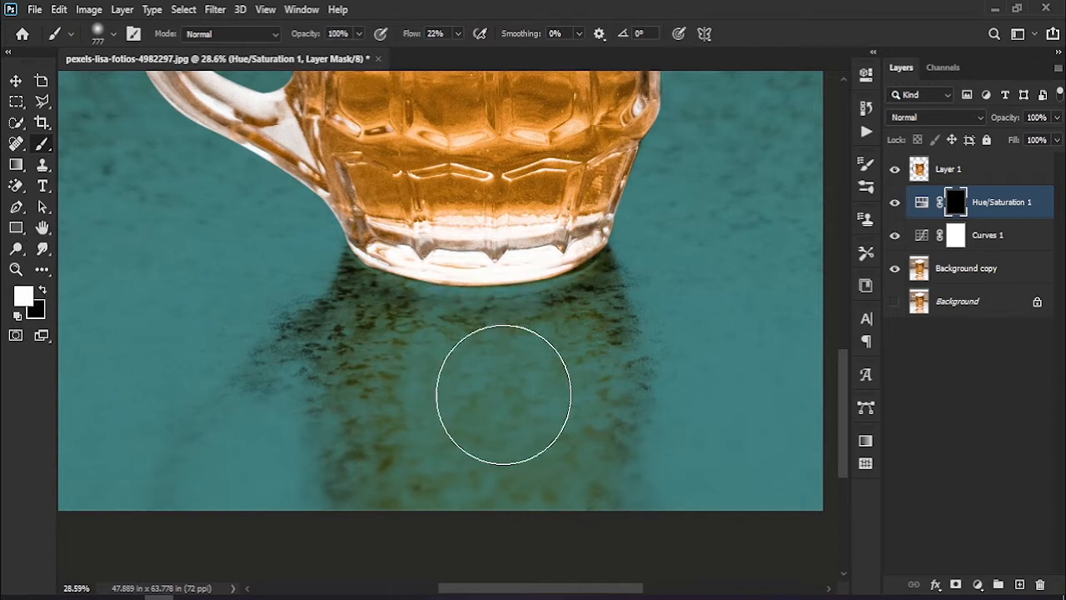
mouse_move(554, 353)
mouse_down()
mouse_move(599, 372)
mouse_move(594, 456)
mouse_move(522, 400)
mouse_move(497, 354)
mouse_move(366, 418)
mouse_move(333, 339)
mouse_move(279, 535)
mouse_move(347, 285)
mouse_up()
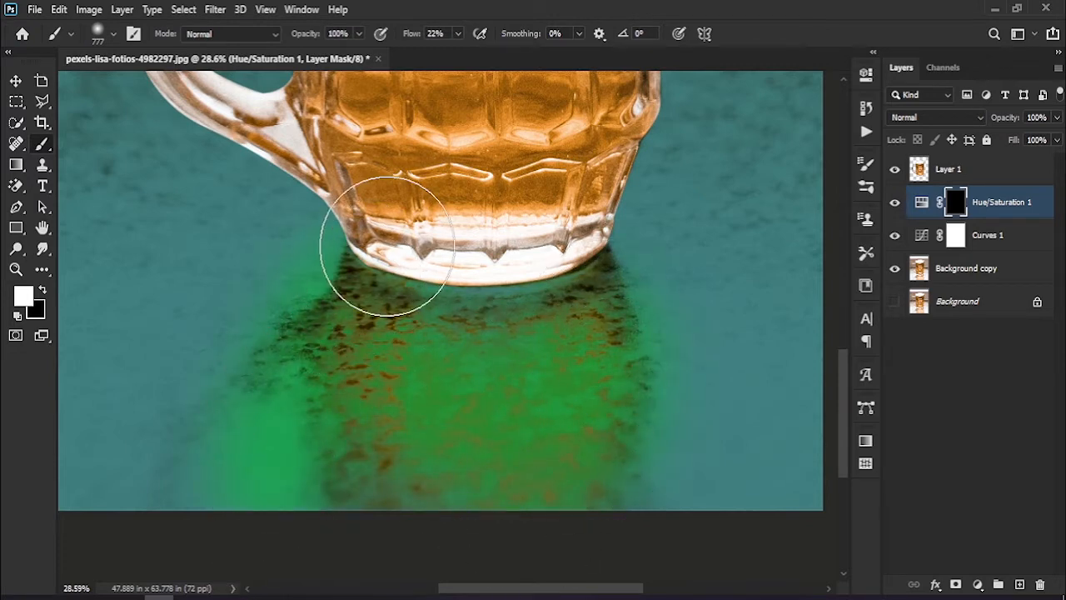
drag(564, 288, 495, 380)
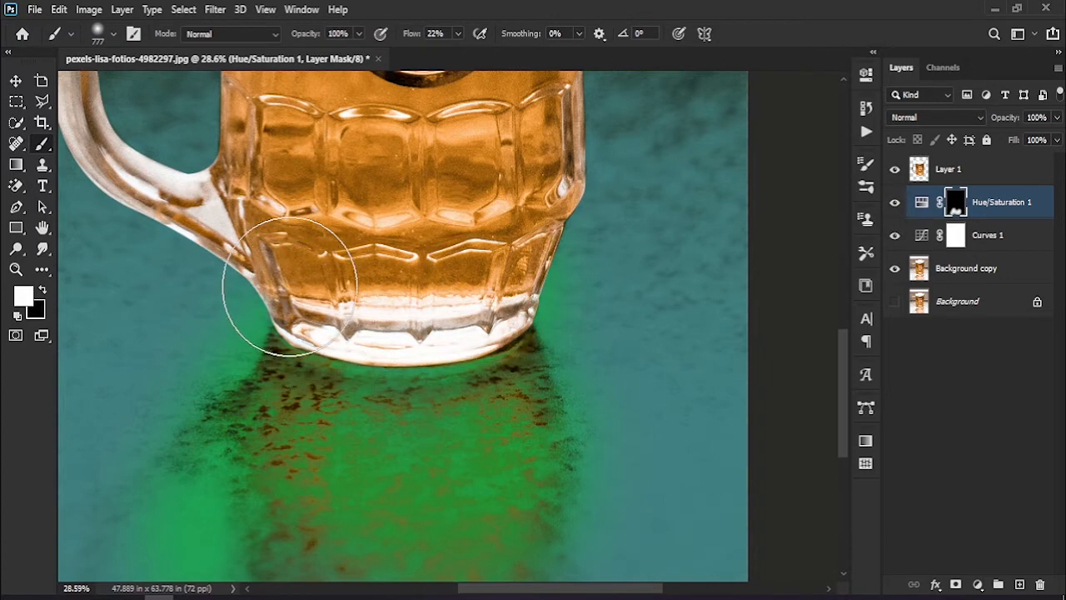
drag(466, 453, 406, 267)
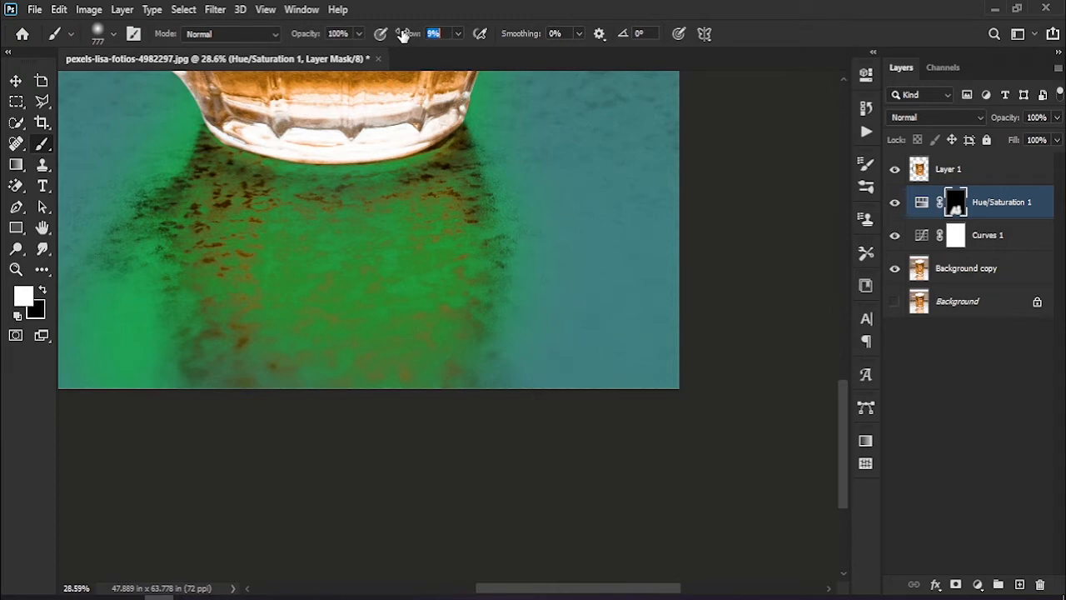
drag(307, 247, 481, 384)
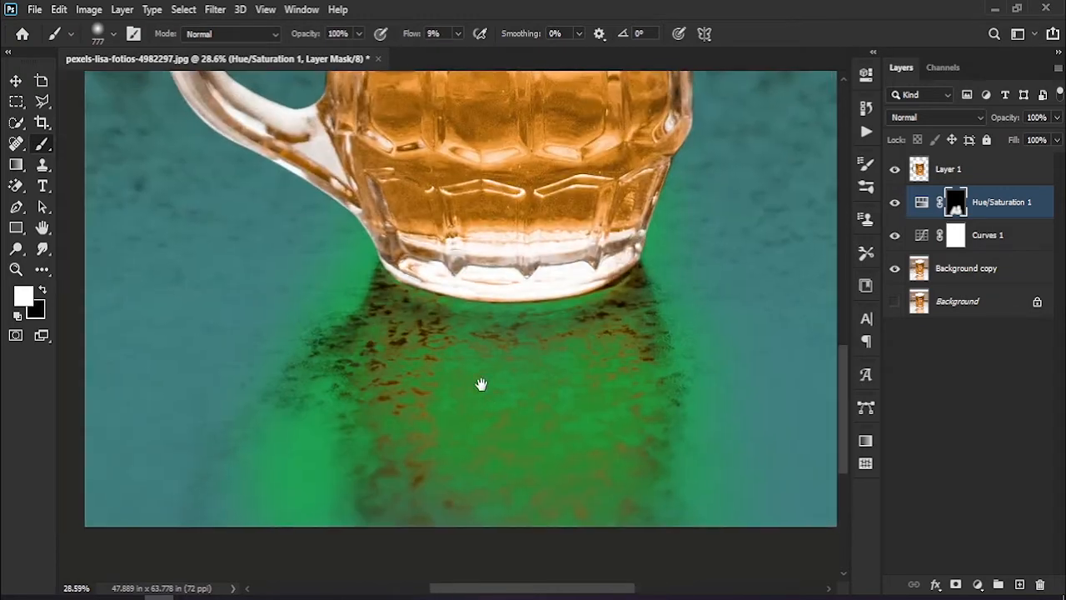
Feather the Hue/Saturation 1 layer mask to 520.2 px.
click(922, 208)
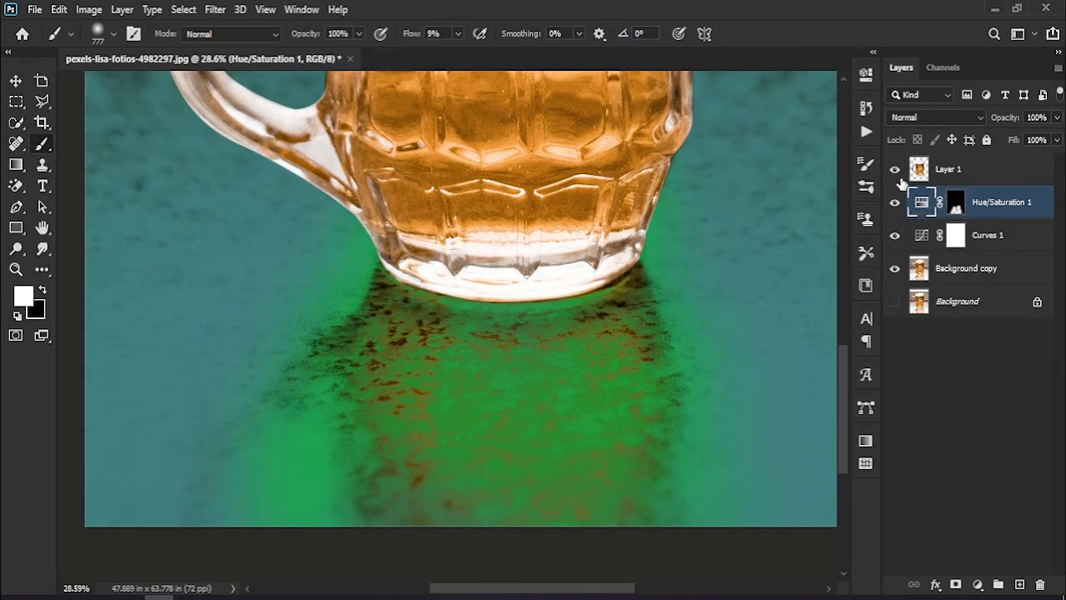
click(864, 78)
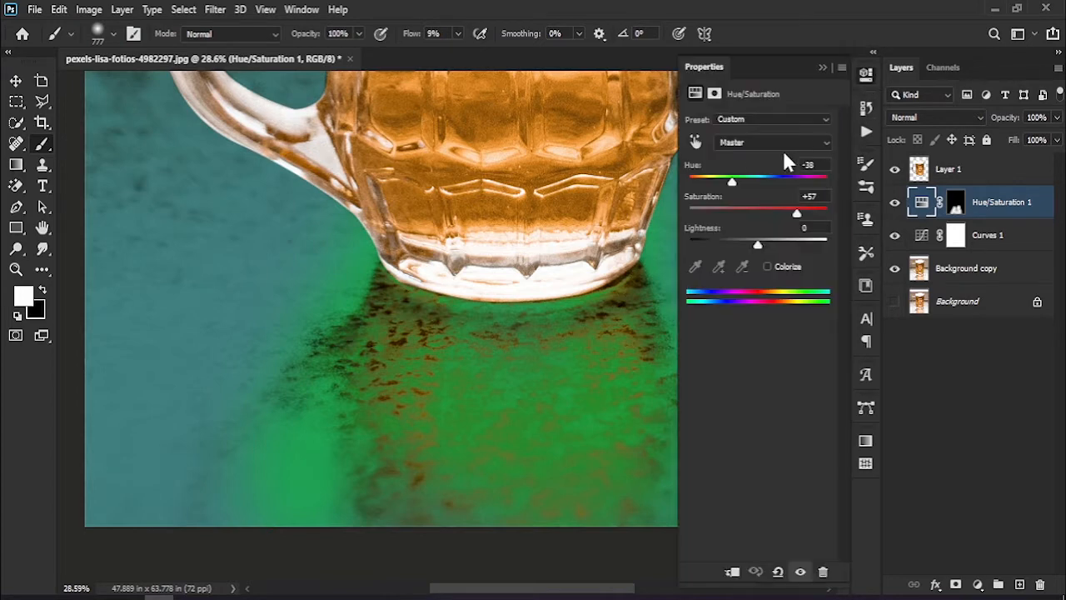
click(715, 94)
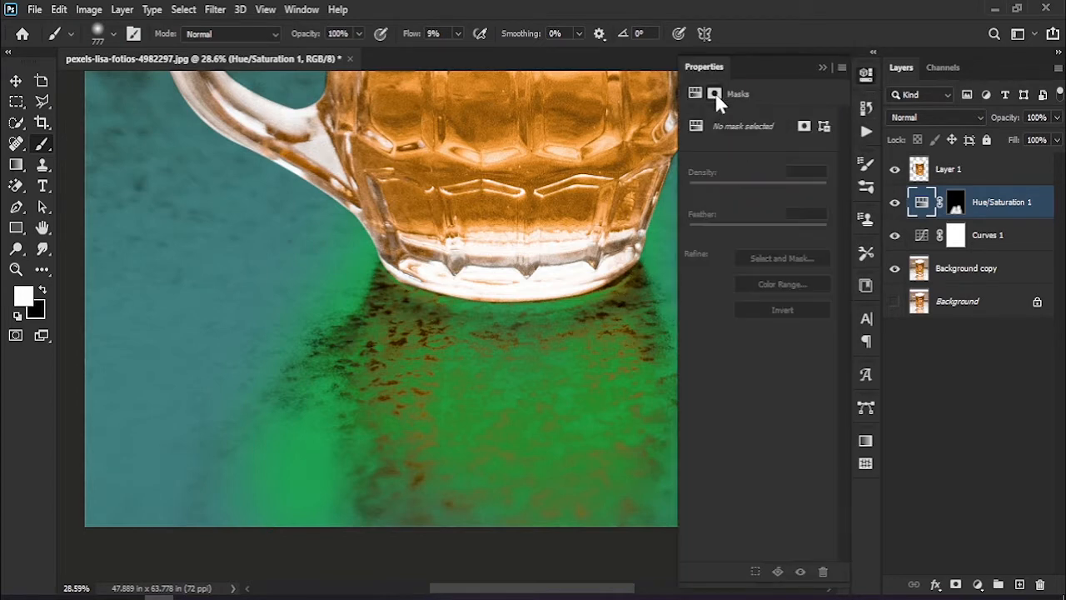
click(960, 203)
drag(700, 227, 738, 223)
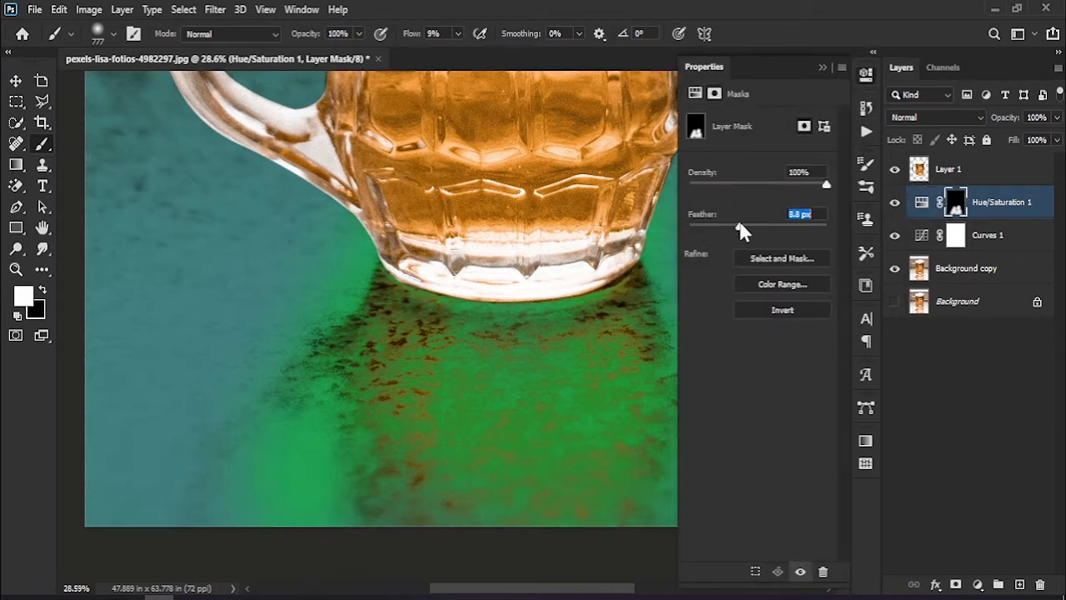
drag(831, 235, 858, 233)
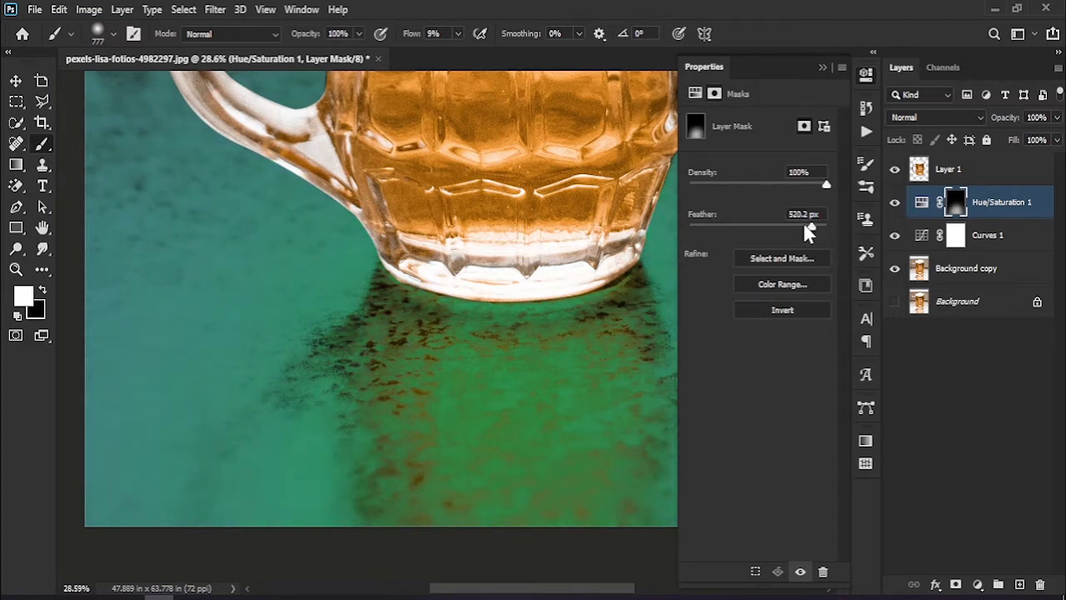
click(823, 66)
Compare the whole image with and without the Hue/Saturation 1 adjustment.
key(z)
drag(644, 303, 694, 317)
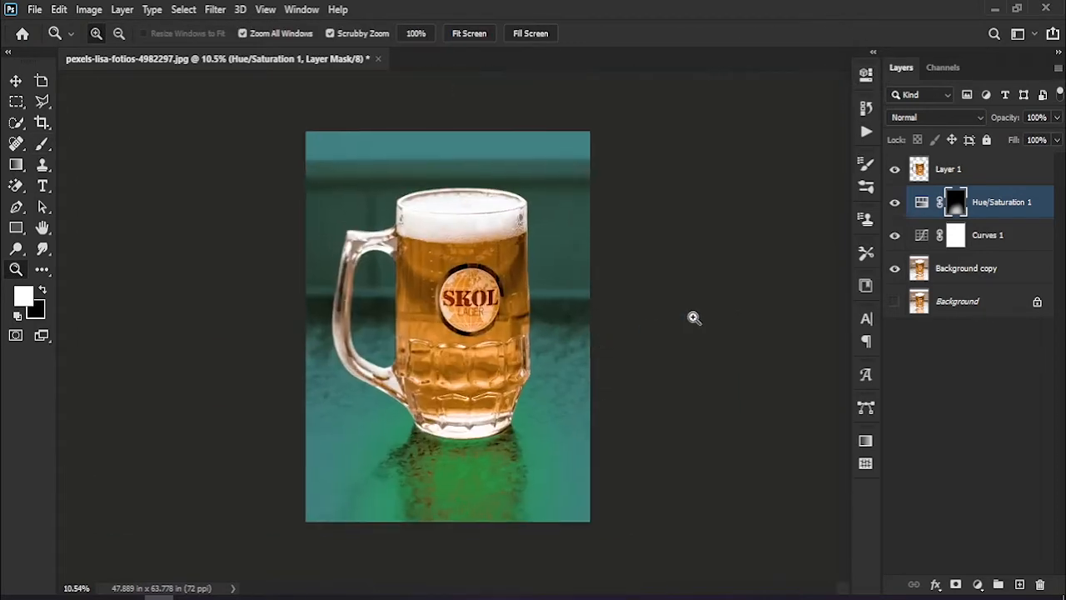
click(894, 203)
click(894, 203)
click(894, 203)
click(894, 203)
drag(455, 387, 503, 378)
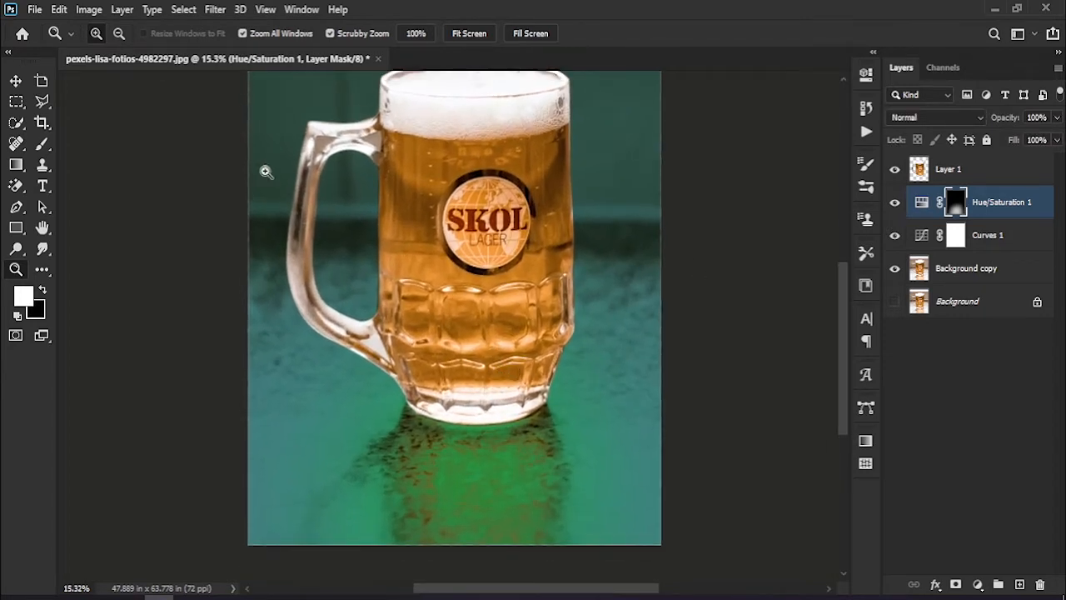
Convert the mug cutout Layer 1 to a smart object and duplicate it.
click(16, 81)
click(338, 266)
key(ctrl+0)
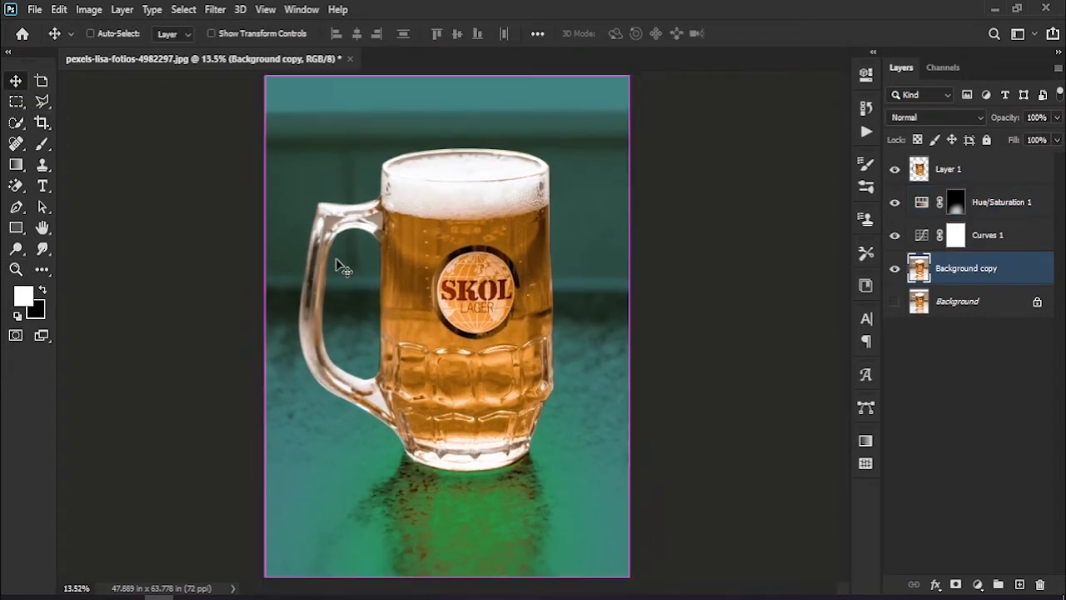
click(983, 170)
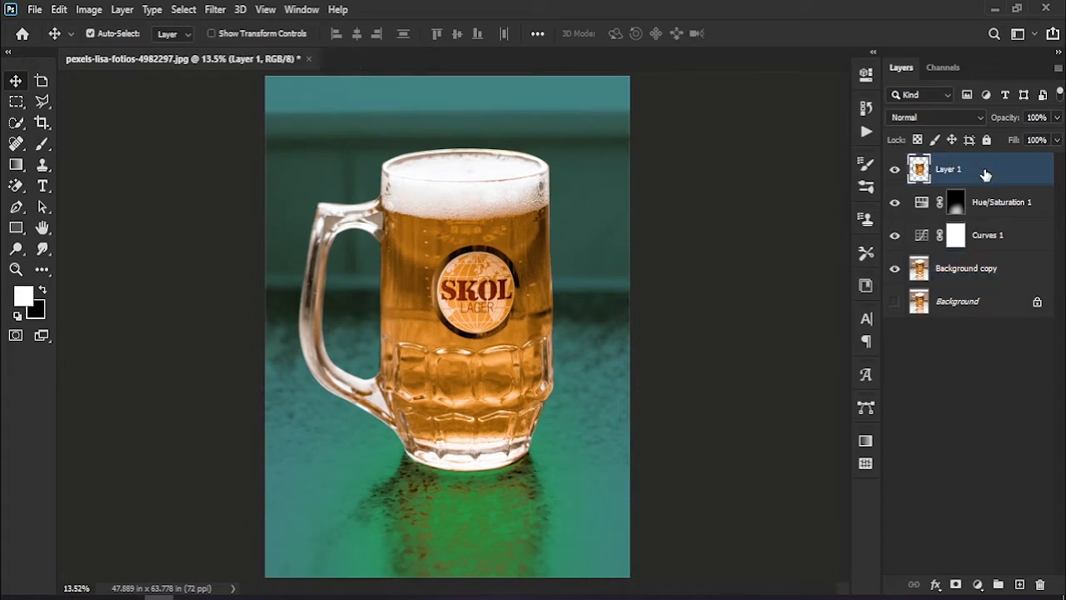
right_click(986, 174)
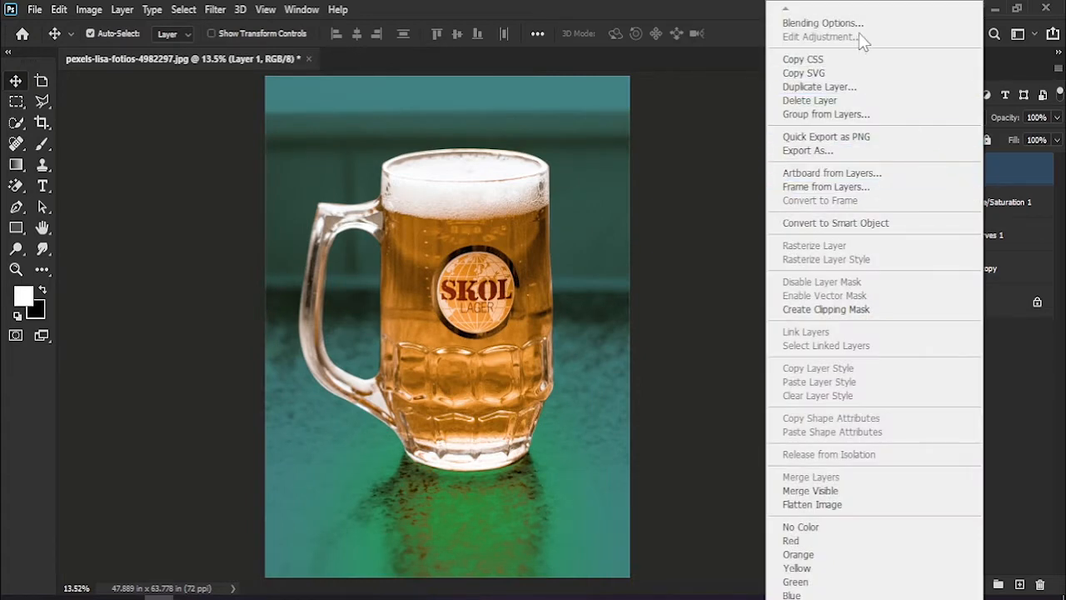
click(897, 223)
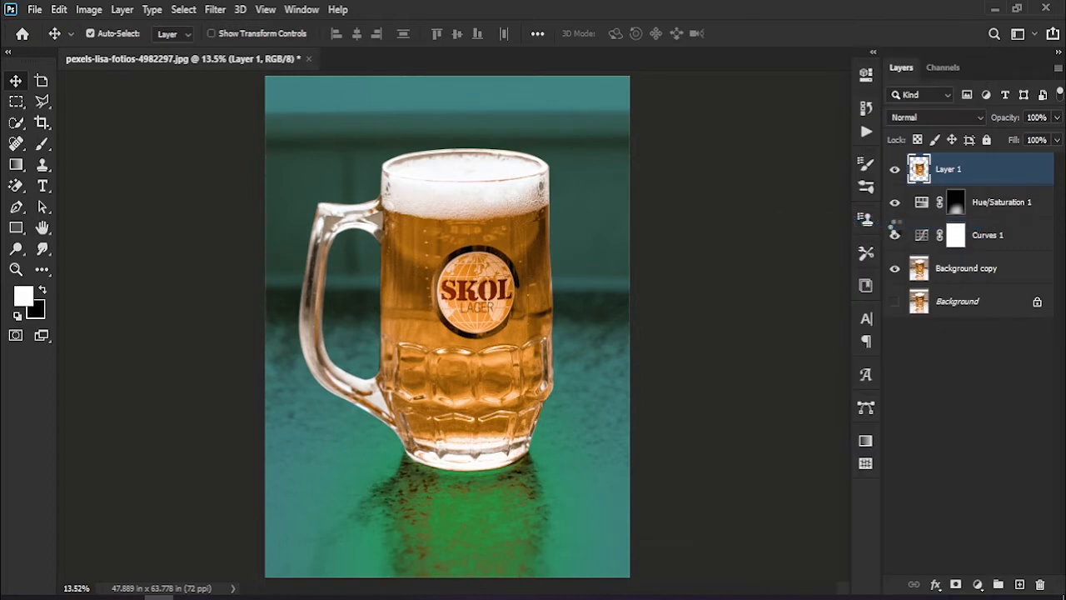
key(ctrl+j)
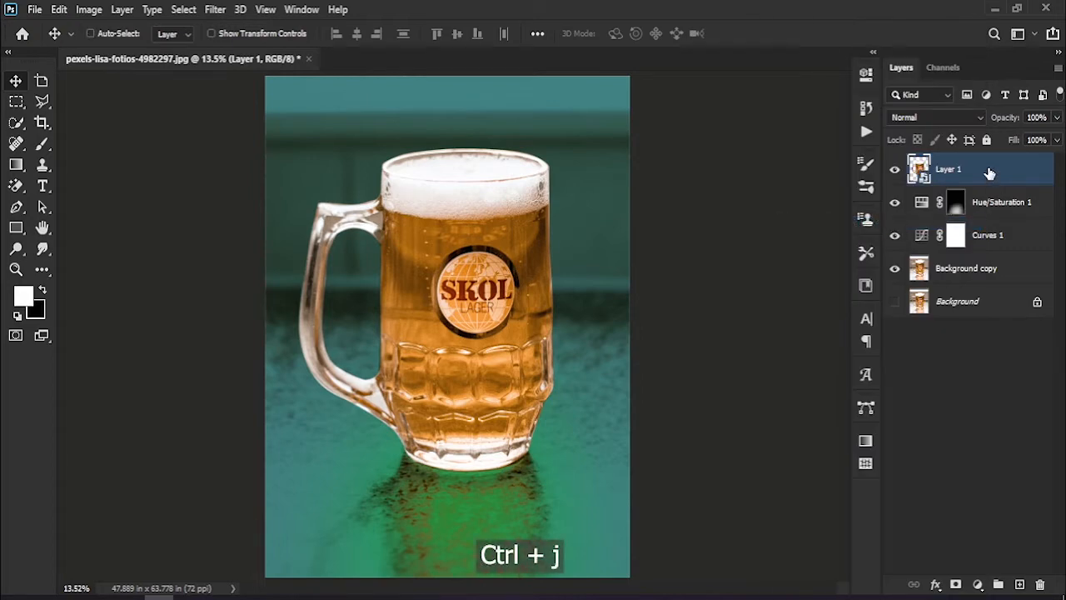
Apply a Gaussian Blur with a 19.4 pixel radius to Layer 1 copy.
click(215, 9)
mouse_move(285, 193)
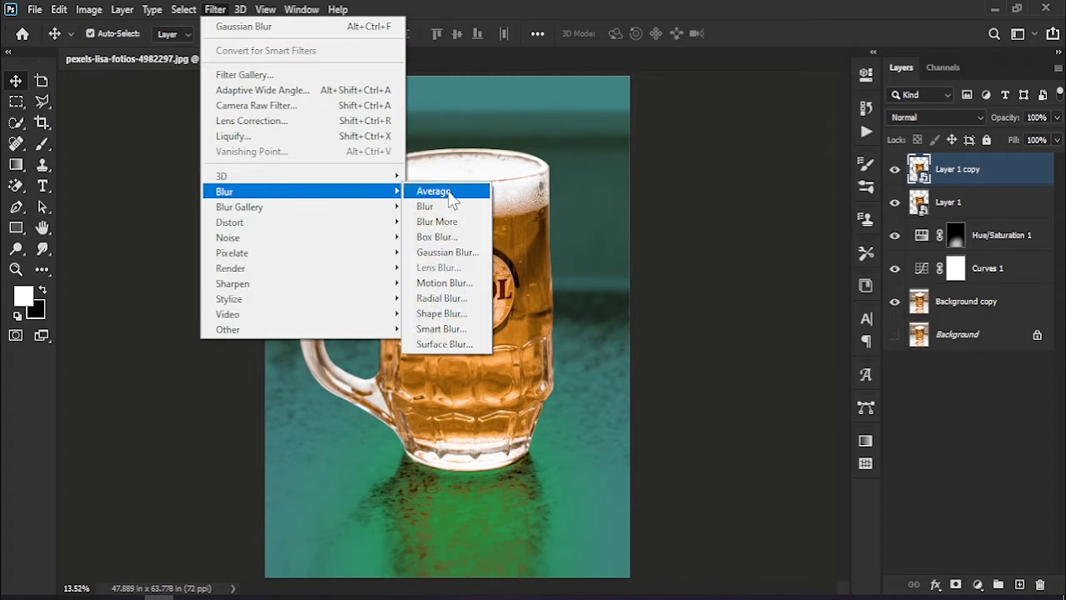
click(479, 260)
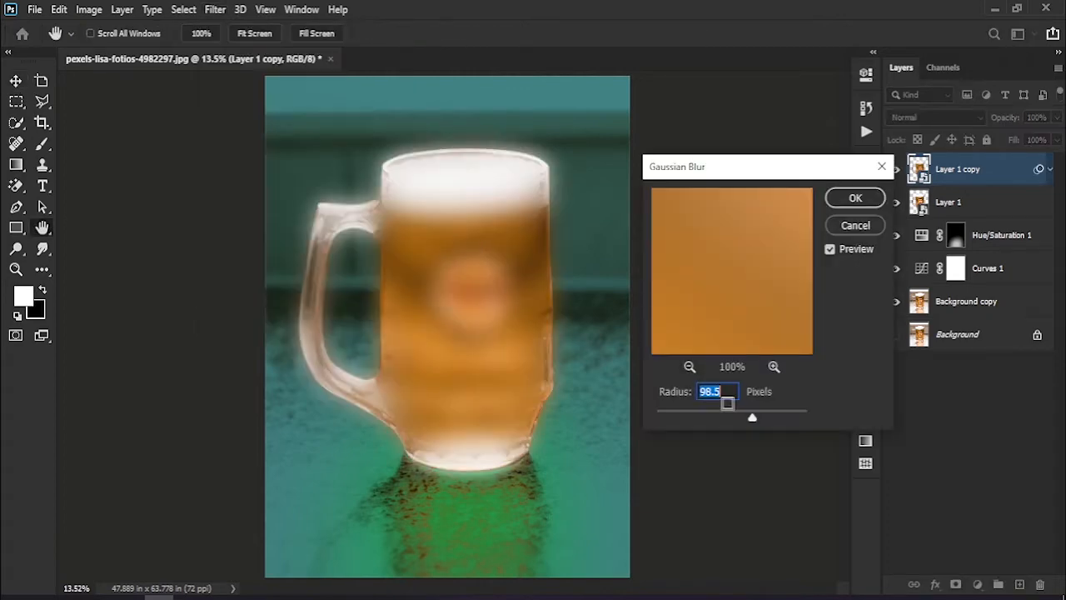
mouse_move(730, 417)
mouse_down()
mouse_move(712, 416)
mouse_move(723, 414)
mouse_up()
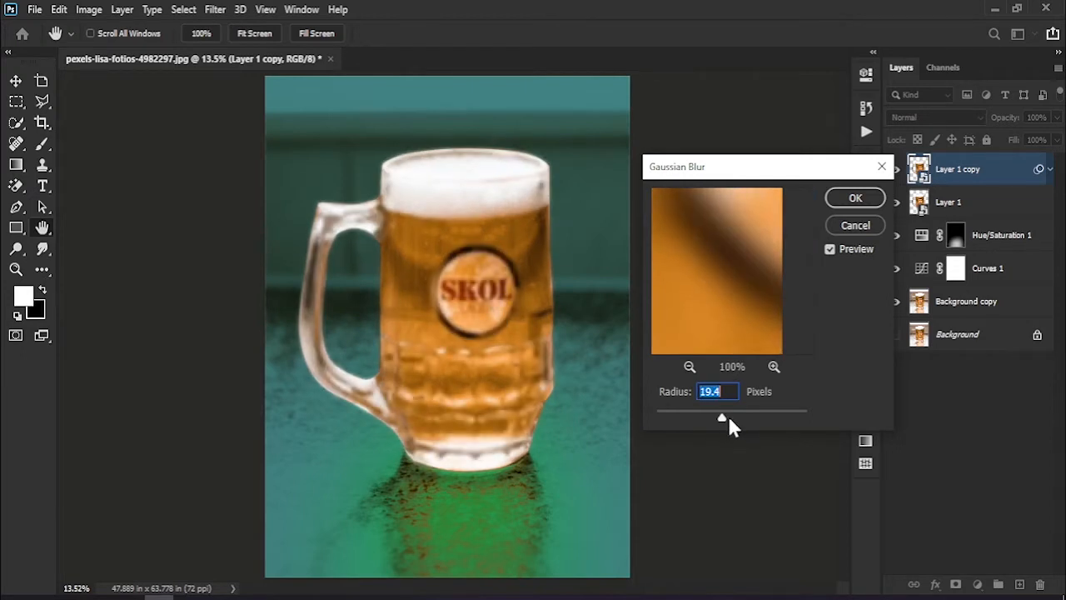
click(872, 197)
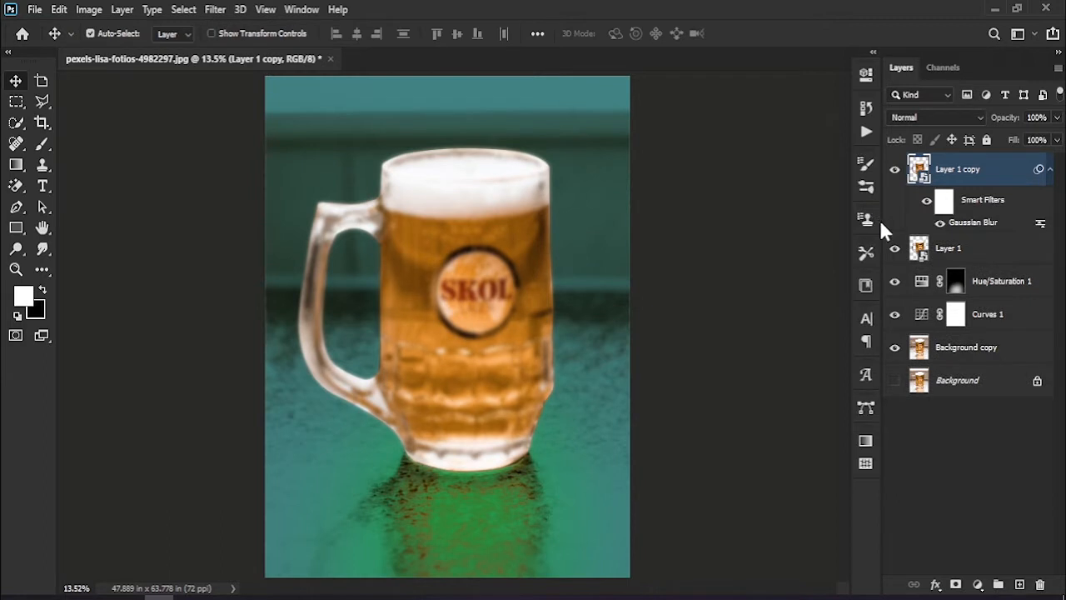
Change the blend mode of Layer 1 copy to Screen and collapse its smart filter list.
click(953, 117)
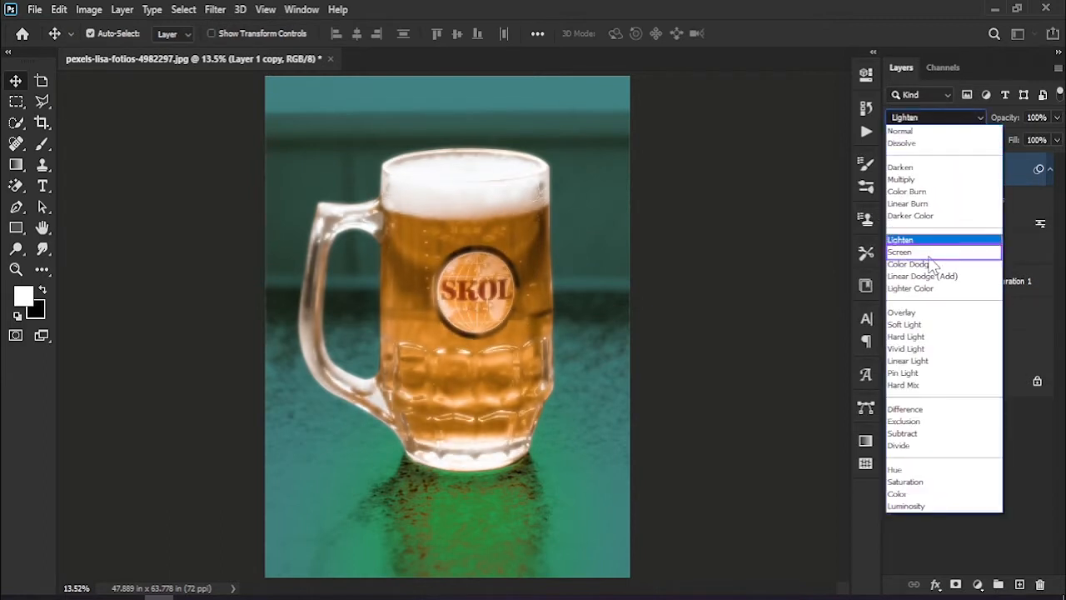
click(930, 258)
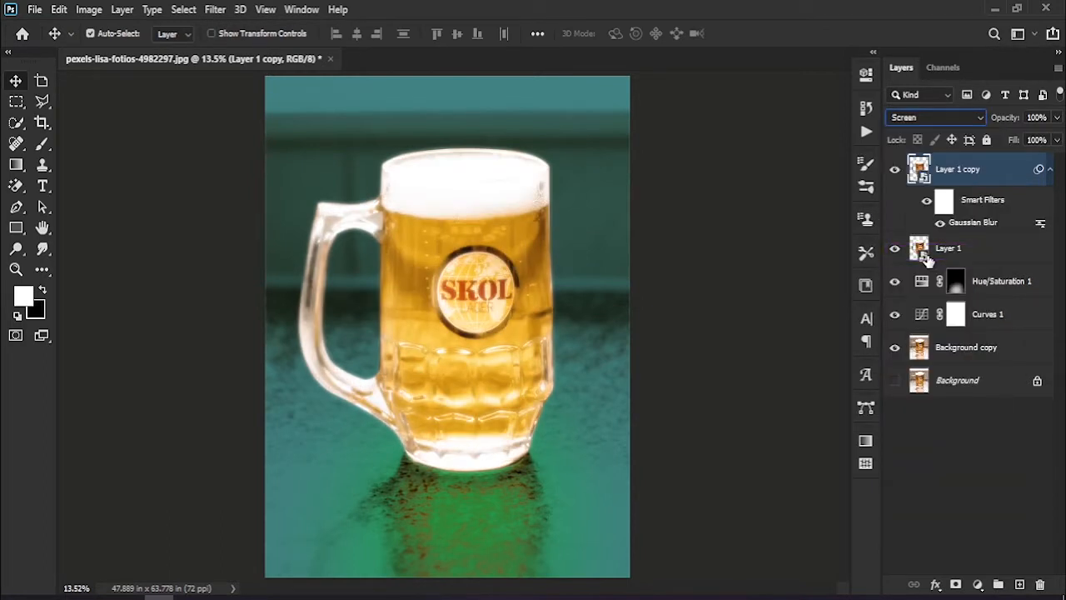
click(1048, 170)
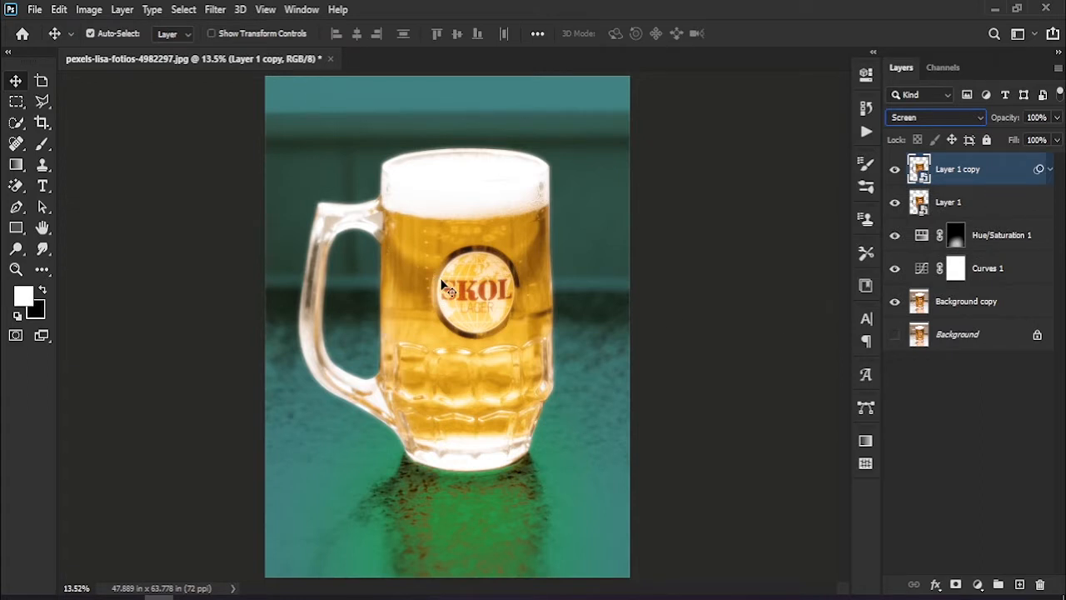
click(730, 250)
key(z)
drag(452, 297, 486, 319)
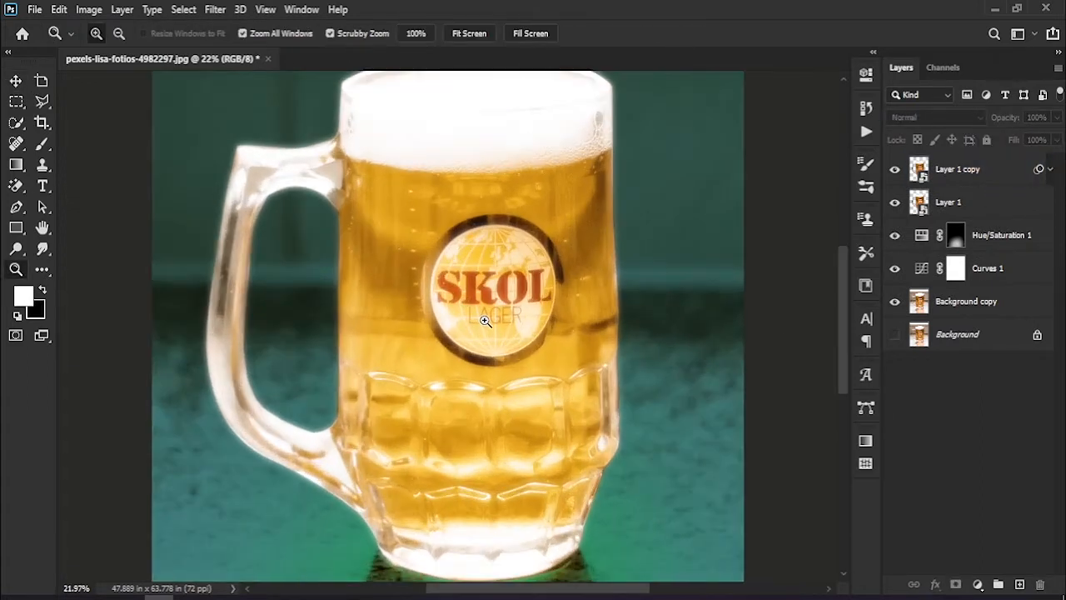
drag(431, 283, 439, 253)
Add a layer mask to Layer 1 copy and paint black at 61% flow over the mug's handle to hide the glow there.
click(996, 172)
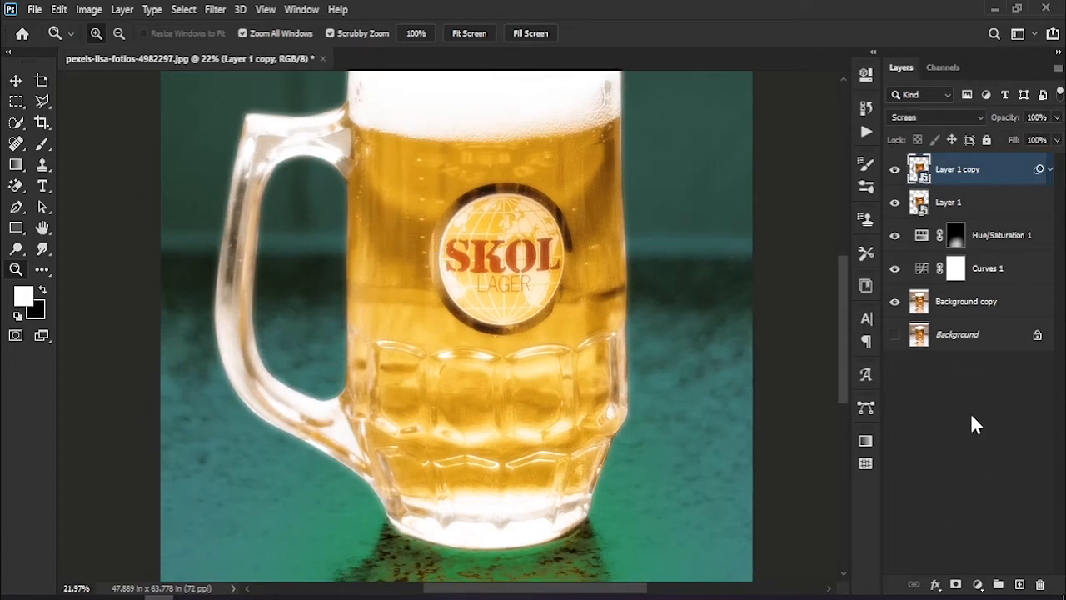
click(955, 585)
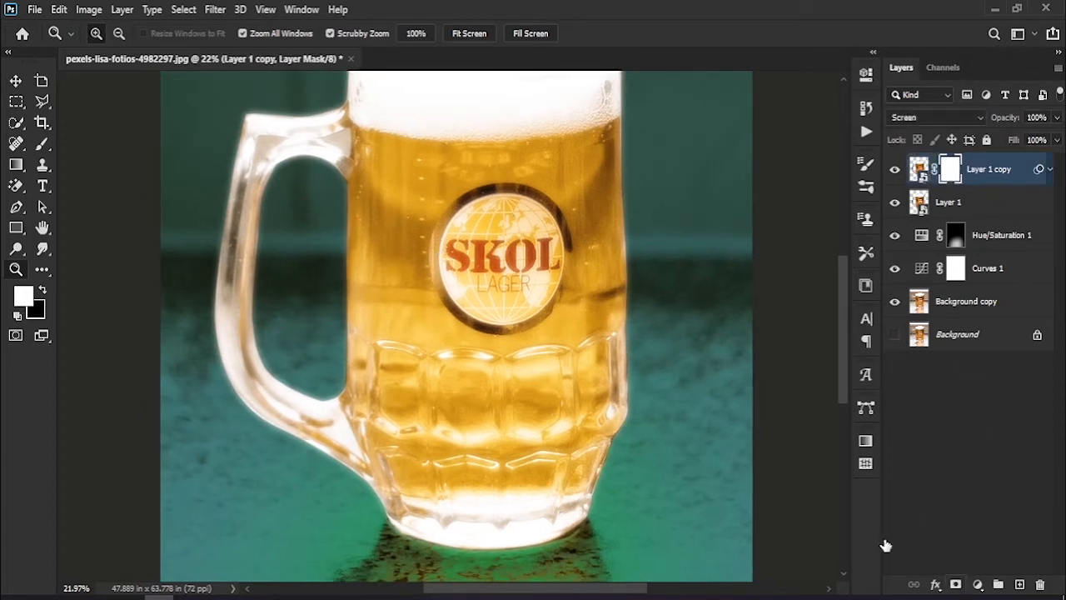
click(42, 143)
click(100, 142)
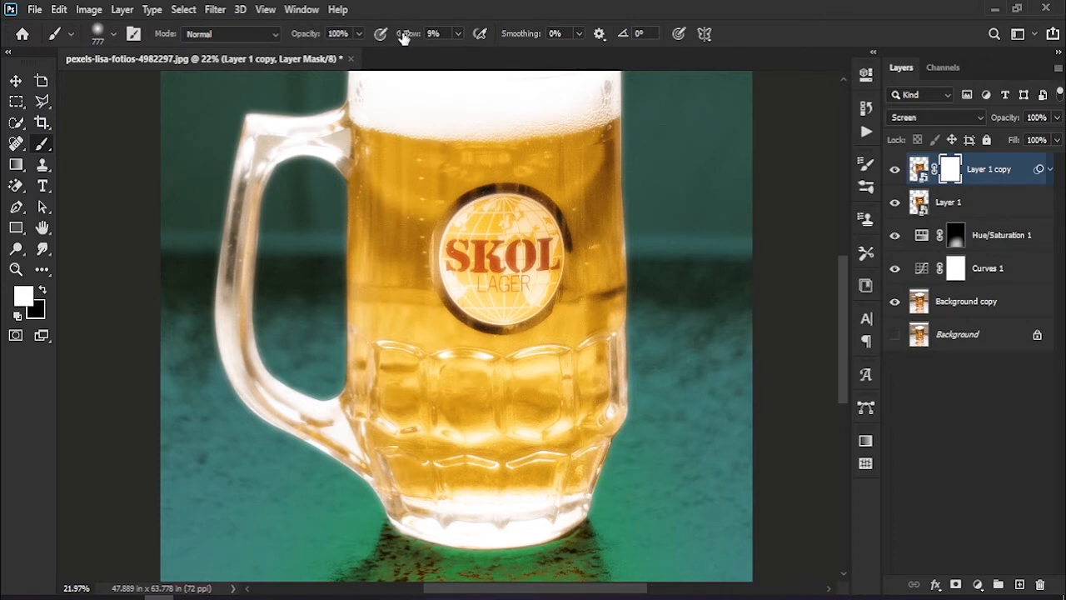
drag(425, 46, 427, 47)
drag(410, 33, 419, 37)
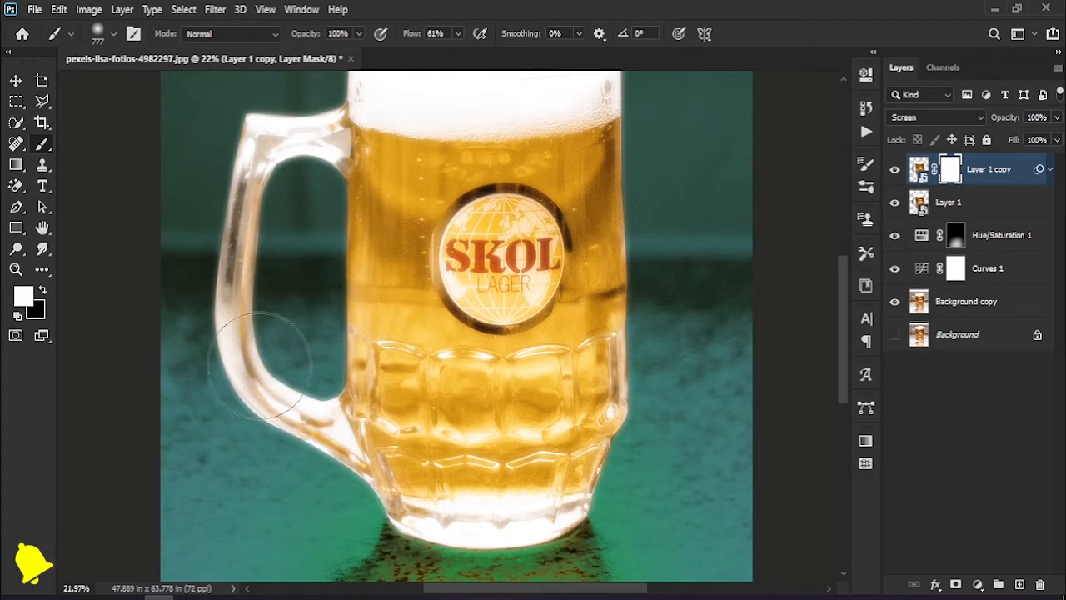
click(43, 290)
mouse_move(233, 405)
mouse_down()
mouse_move(220, 224)
mouse_move(231, 220)
mouse_move(226, 334)
mouse_up()
drag(355, 432, 313, 284)
drag(342, 357, 383, 439)
mouse_move(588, 306)
mouse_down()
mouse_move(574, 446)
mouse_move(550, 371)
mouse_up()
key(v)
drag(483, 292, 509, 333)
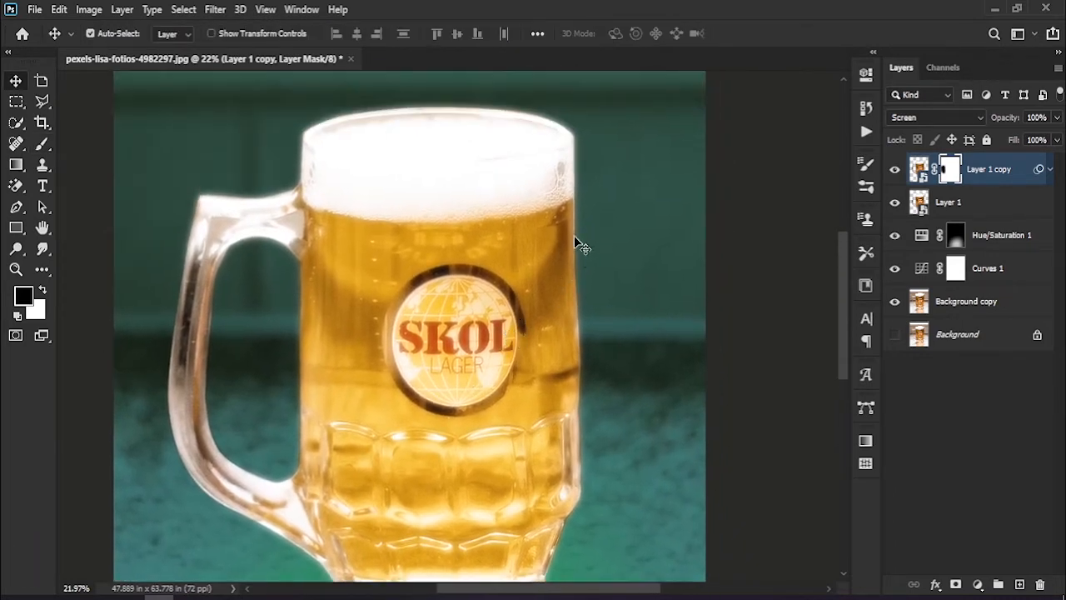
Load Layer 1's outline as a selection, paint black over the beer and logo on the Layer 1 copy mask, and deselect.
click(44, 147)
ctrl+click(921, 204)
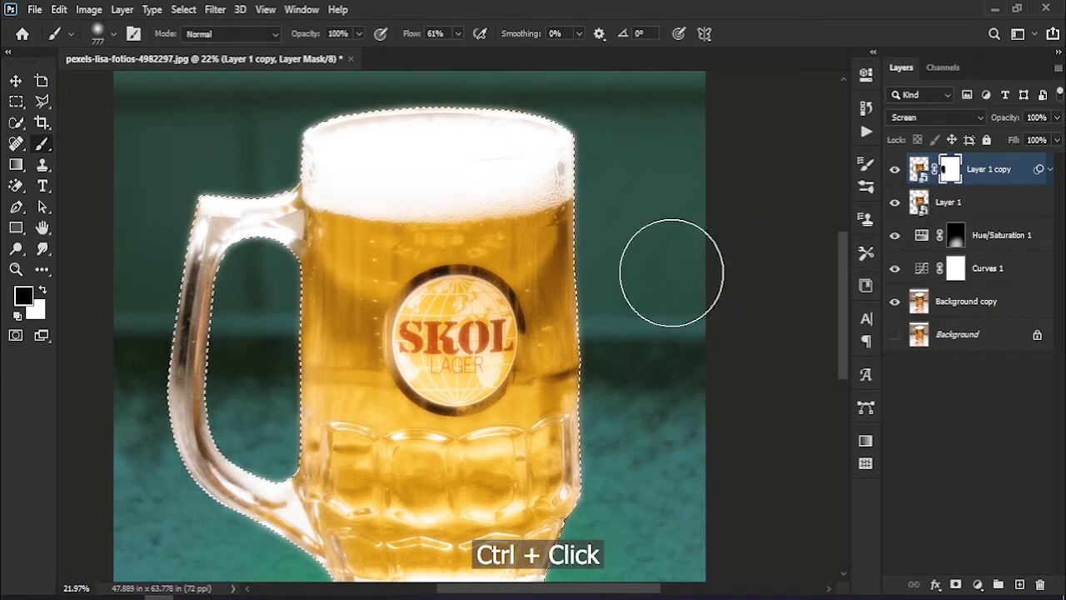
mouse_move(507, 271)
mouse_down()
mouse_move(441, 267)
mouse_move(317, 317)
mouse_move(313, 359)
mouse_move(373, 380)
mouse_move(407, 275)
mouse_up()
mouse_move(557, 242)
mouse_down()
mouse_move(551, 305)
mouse_move(481, 327)
mouse_up()
mouse_move(381, 313)
mouse_down()
mouse_move(404, 368)
mouse_move(370, 379)
mouse_move(380, 398)
mouse_move(408, 412)
mouse_move(561, 406)
mouse_move(530, 376)
mouse_move(447, 380)
mouse_move(496, 348)
mouse_move(393, 302)
mouse_move(349, 300)
mouse_move(322, 228)
mouse_up()
drag(583, 283, 618, 354)
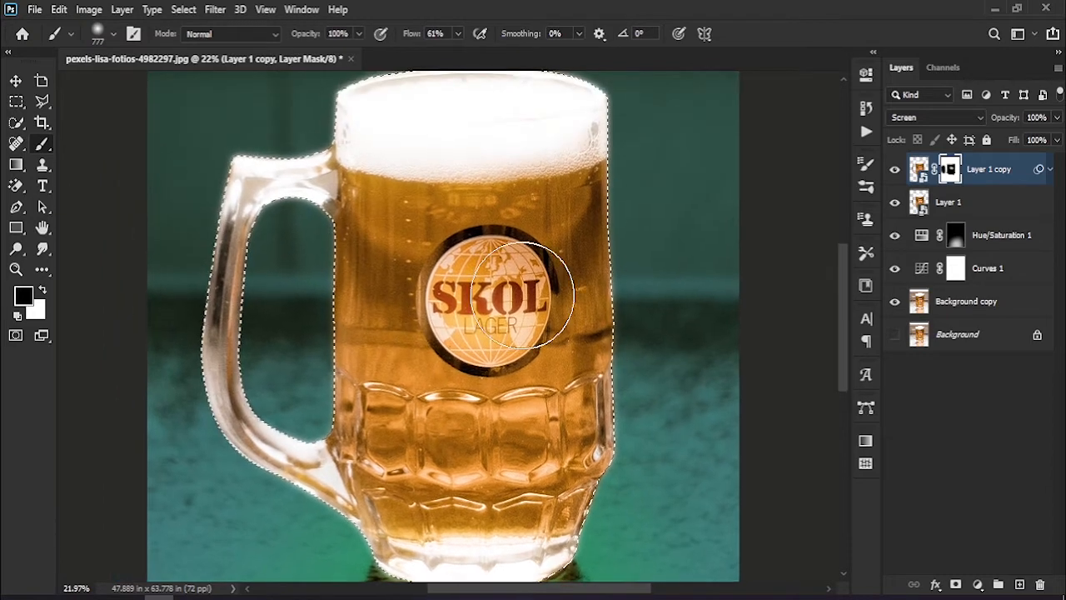
click(16, 81)
key(ctrl+d)
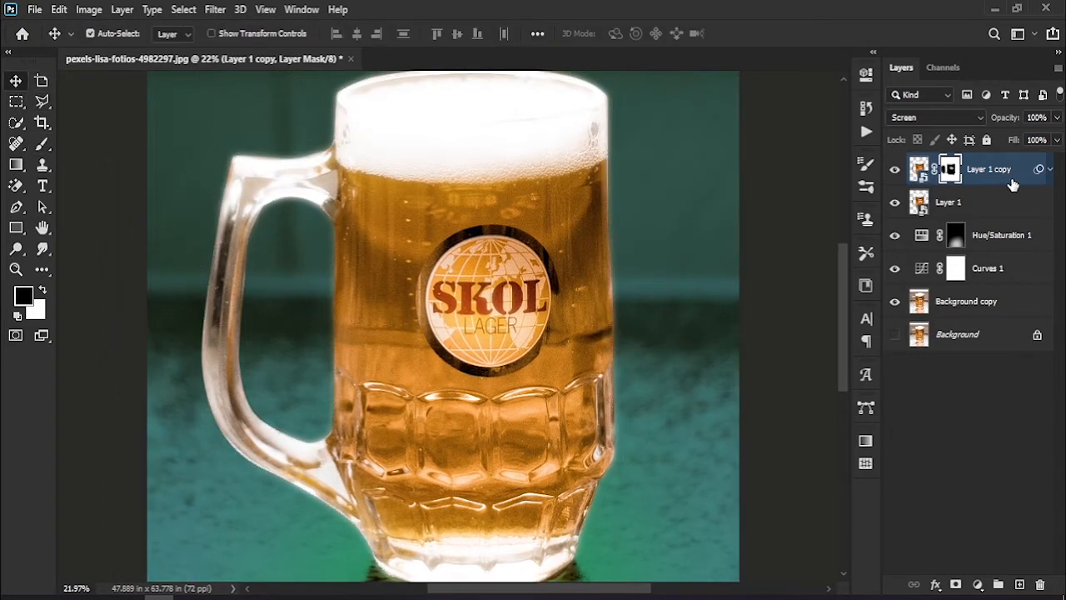
Duplicate the masked Layer 1 copy to strengthen the glow on the foam and base.
key(ctrl+j)
key(ctrl+j)
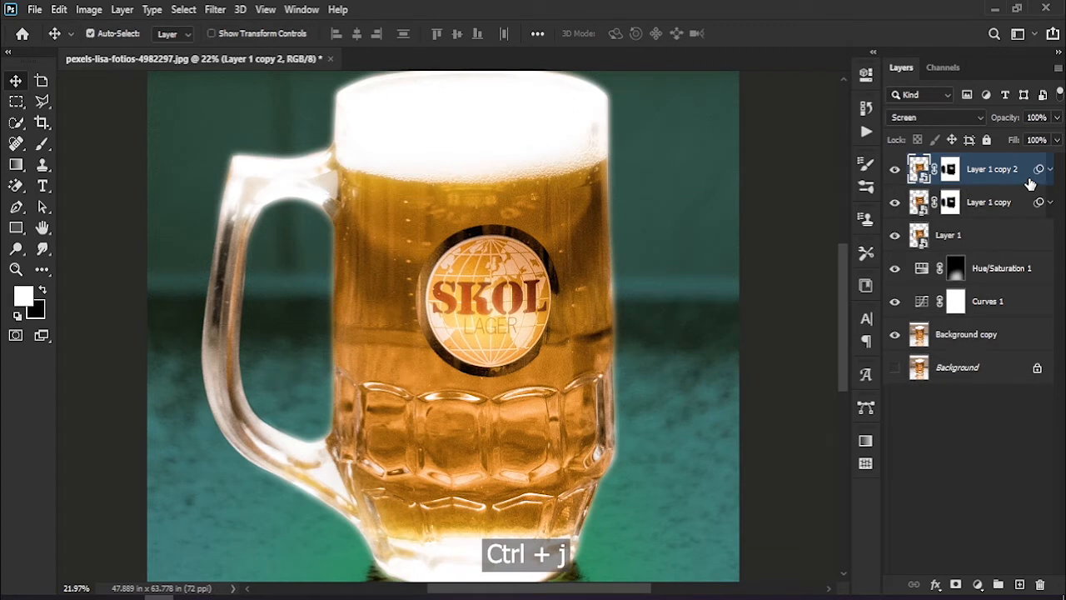
Set the Gaussian Blur radius of Layer 1 copy 2 to 95.6 pixels to widen its glow.
click(1050, 169)
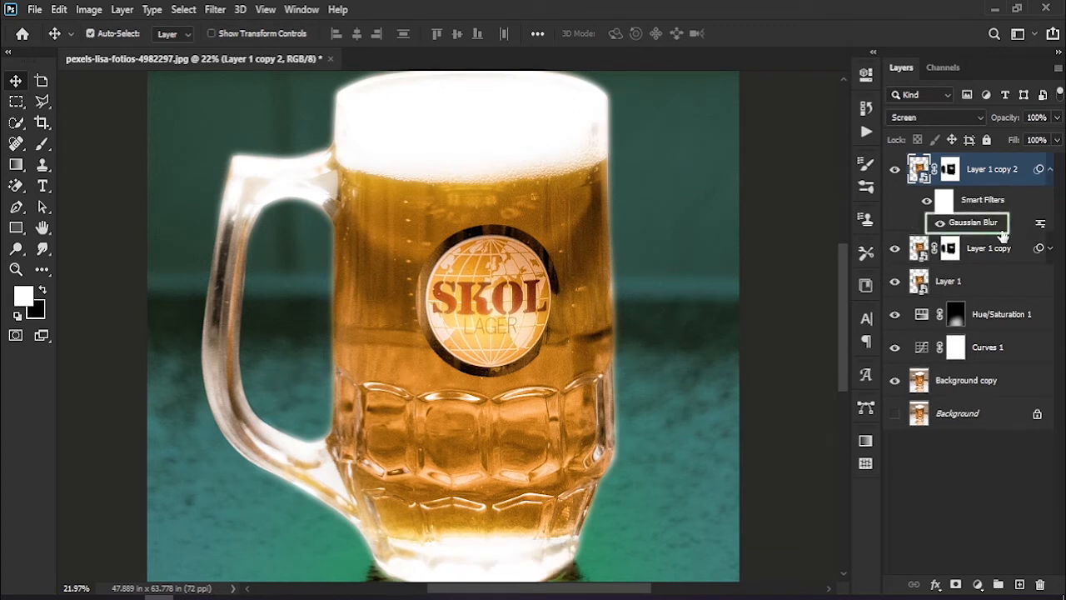
double_click(972, 228)
drag(722, 418, 752, 422)
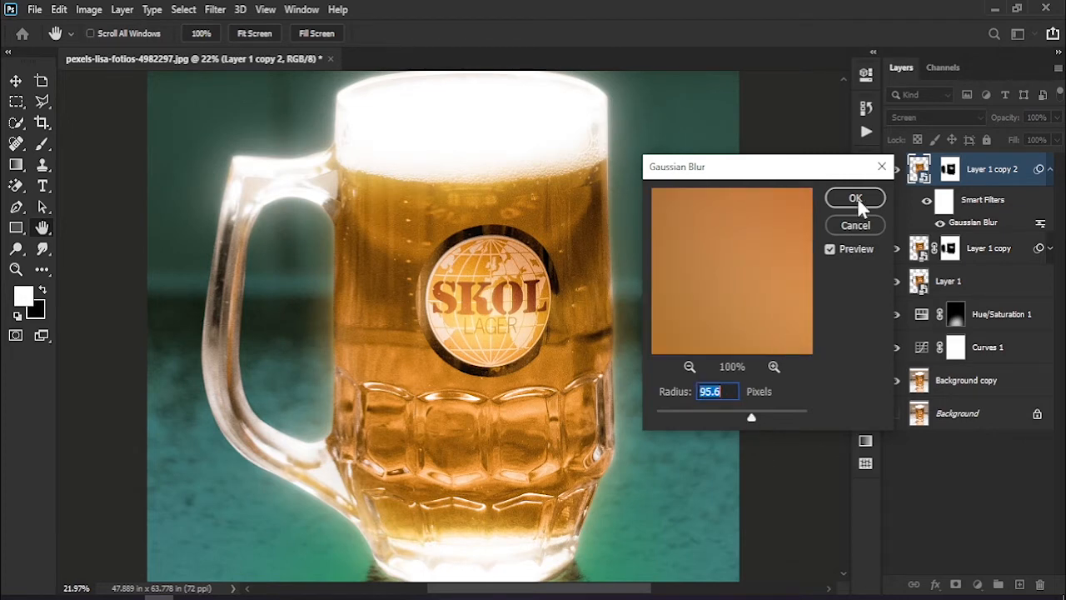
click(855, 199)
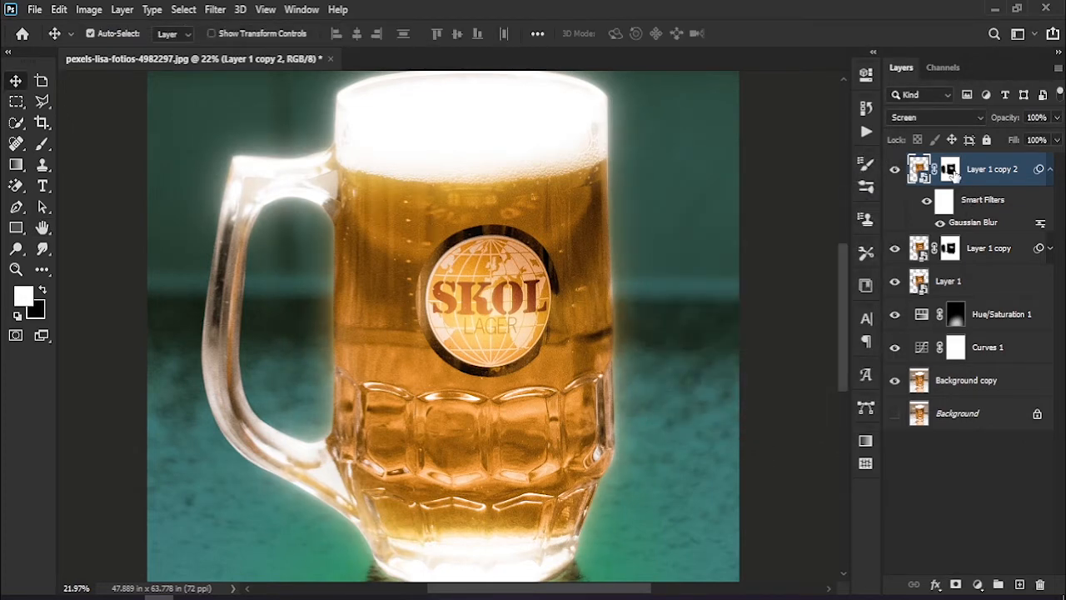
Paint black over the mug's foam on the masks of Layer 1 copy 2 and Layer 1 copy to reduce the glow there.
click(952, 171)
click(45, 144)
mouse_move(546, 134)
mouse_down()
mouse_move(567, 115)
mouse_move(362, 110)
mouse_move(354, 123)
mouse_move(514, 154)
mouse_move(582, 122)
mouse_move(514, 91)
mouse_move(345, 125)
mouse_move(371, 117)
mouse_up()
click(952, 250)
drag(483, 124, 363, 112)
drag(513, 213, 521, 301)
Paint white at 41% flow on the Layer 1 copy mask over the foam's lower edge and the upper beer.
click(44, 145)
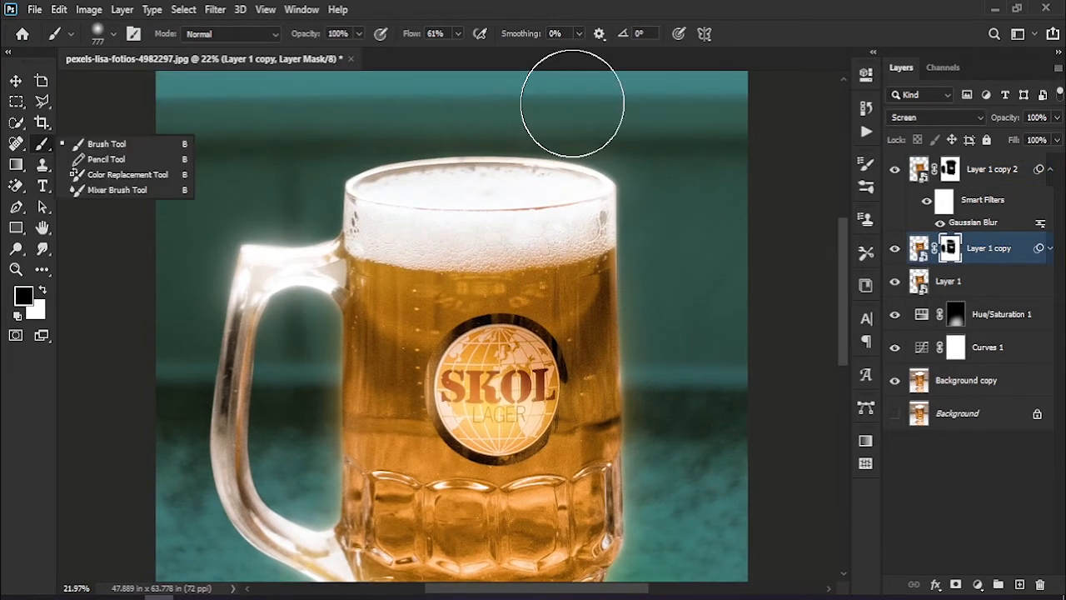
click(458, 34)
drag(459, 51, 445, 53)
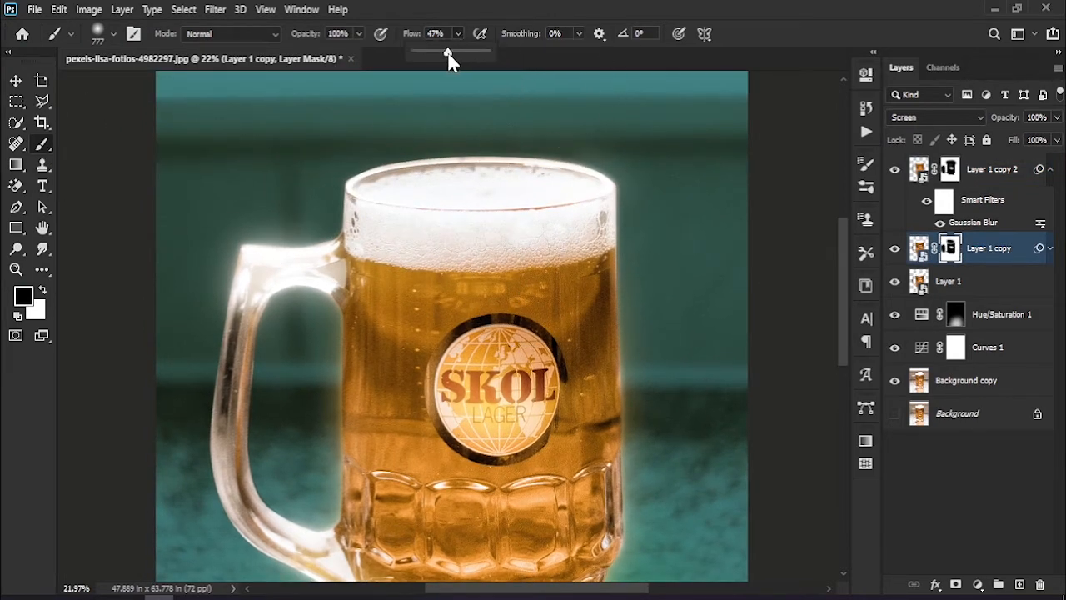
click(42, 290)
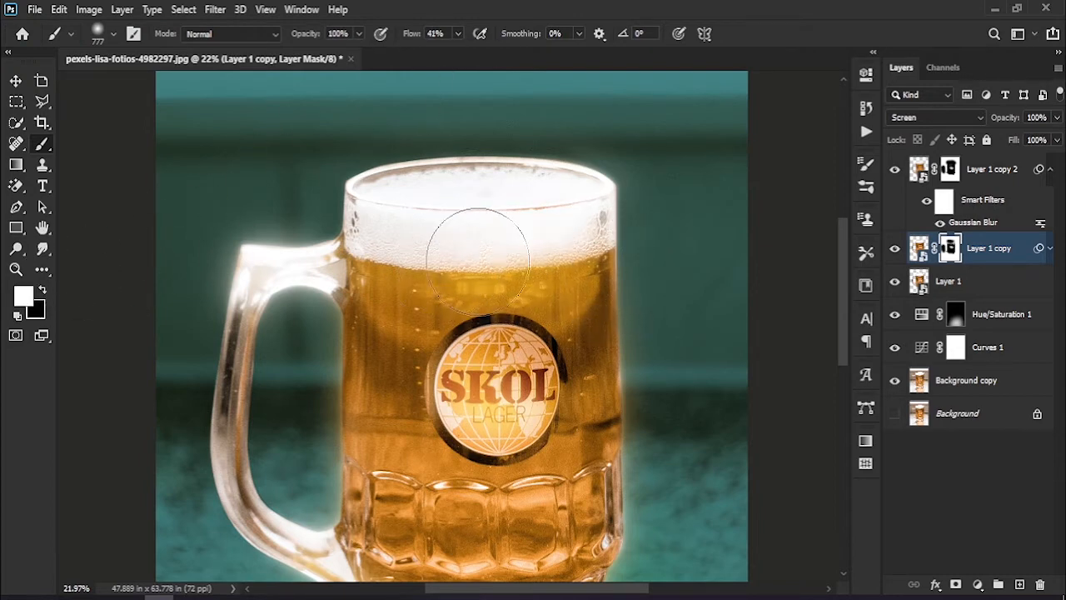
mouse_move(478, 262)
mouse_down()
mouse_move(365, 257)
mouse_move(363, 283)
mouse_up()
drag(403, 438, 385, 293)
Paint white along the mug's handle on the Layer 1 copy mask with a 213 px brush to restore the glow.
key(z)
mouse_move(234, 240)
mouse_down()
mouse_move(359, 306)
mouse_move(349, 300)
mouse_up()
click(41, 145)
alt+right_click(414, 272)
drag(412, 273, 348, 274)
mouse_move(424, 185)
mouse_down()
mouse_move(412, 380)
mouse_move(435, 434)
mouse_up()
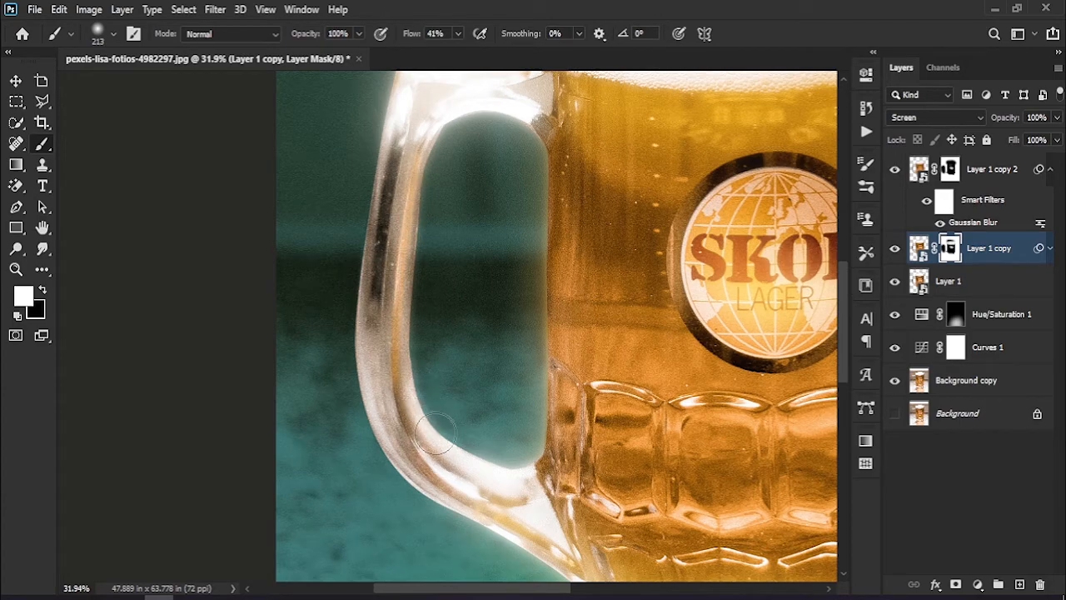
drag(501, 133, 442, 333)
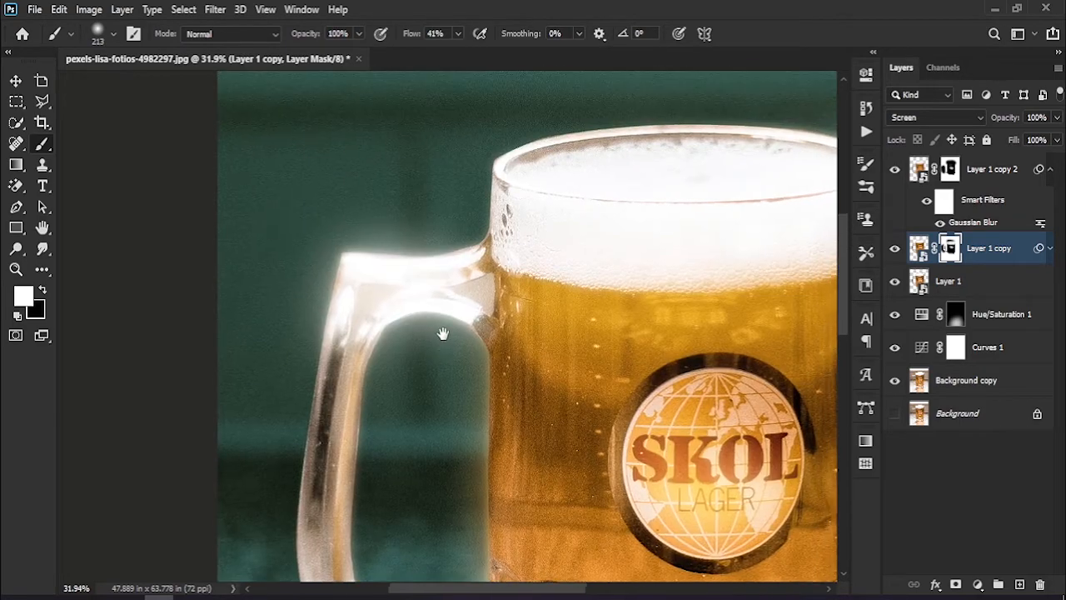
Soften the handle's glow by painting black on the Layer 1 copy mask with a 370 px brush at 17% flow.
click(43, 289)
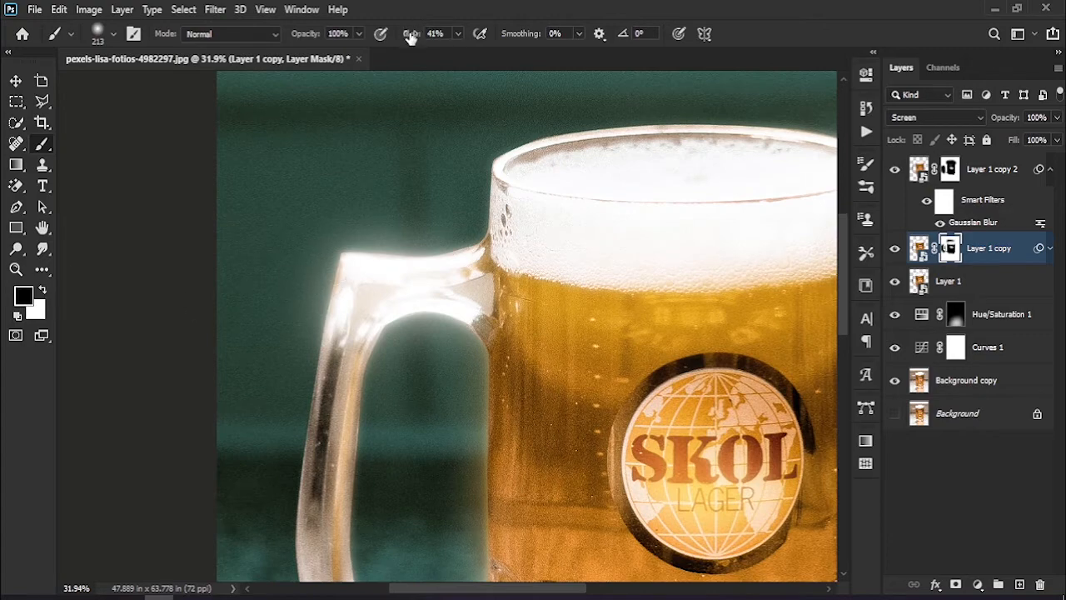
mouse_move(316, 256)
mouse_down()
mouse_move(368, 249)
mouse_move(334, 304)
mouse_move(383, 321)
mouse_up()
scroll(424, 419, down, 10)
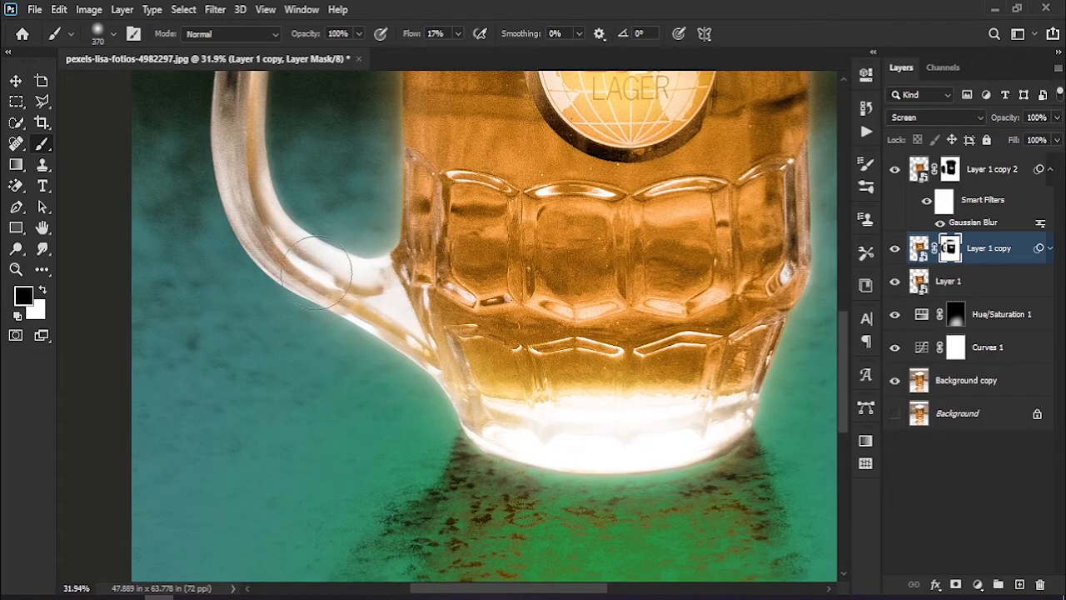
drag(547, 434, 294, 506)
drag(469, 243, 514, 465)
drag(311, 344, 405, 453)
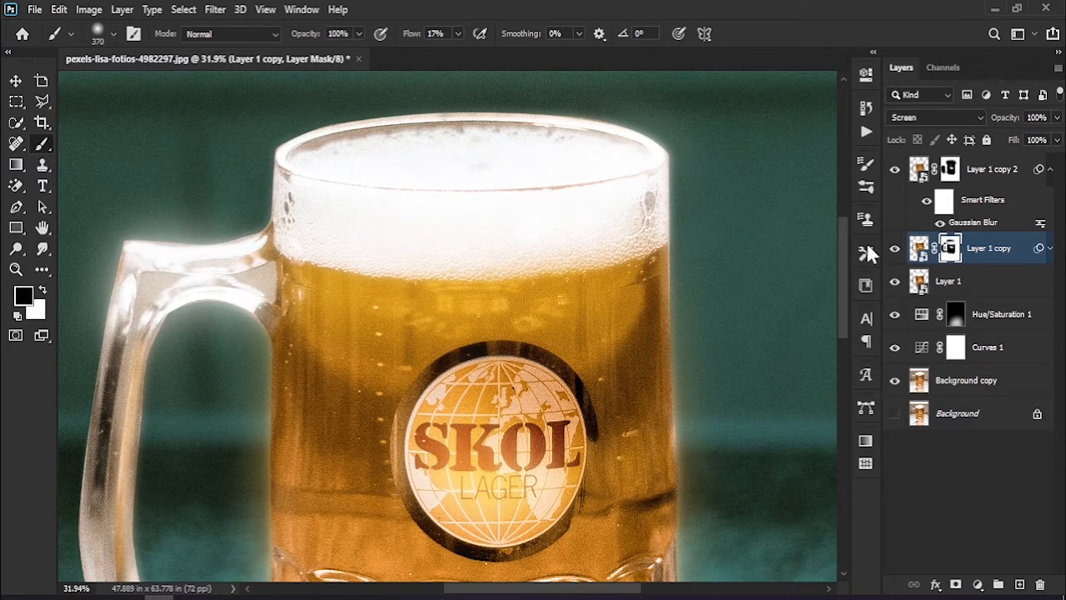
Paint white at 44% flow over the foam on the Layer 1 copy 2 mask, and leave no layer selected.
click(950, 170)
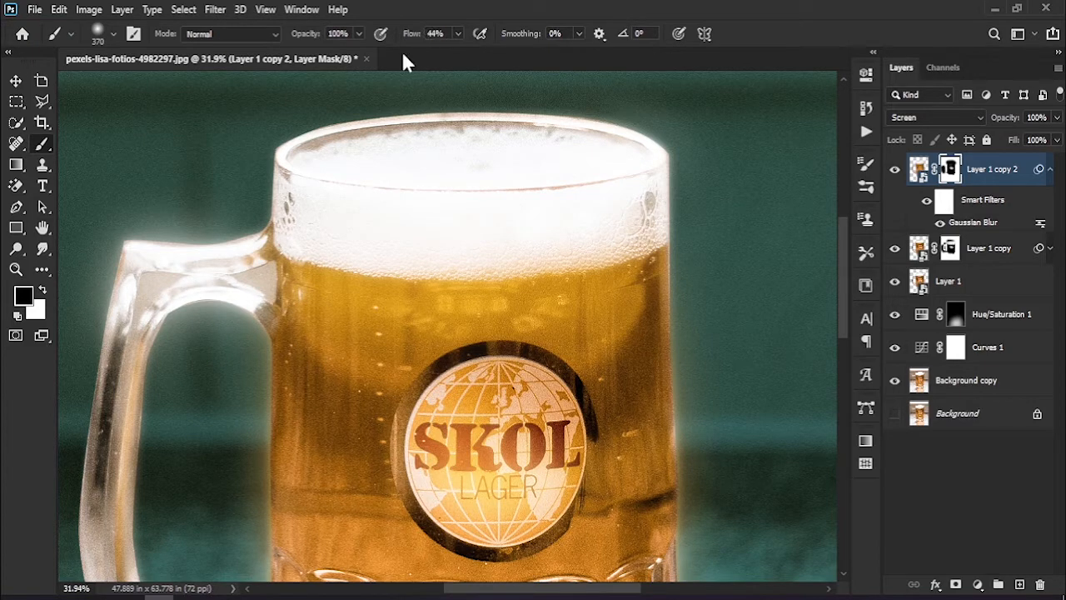
drag(273, 249, 308, 177)
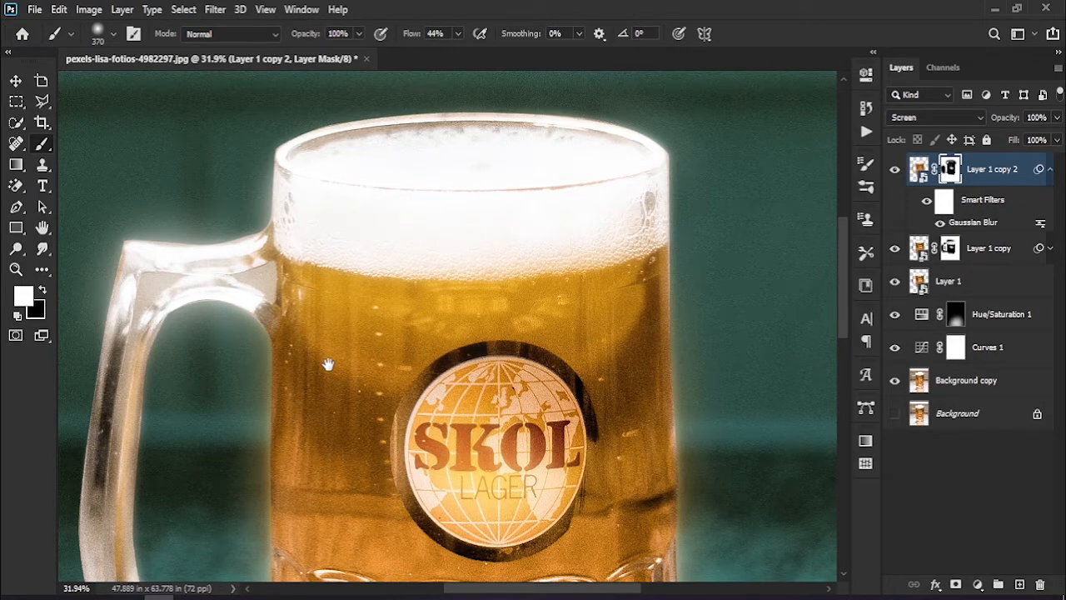
drag(329, 363, 376, 248)
key(ctrl+0)
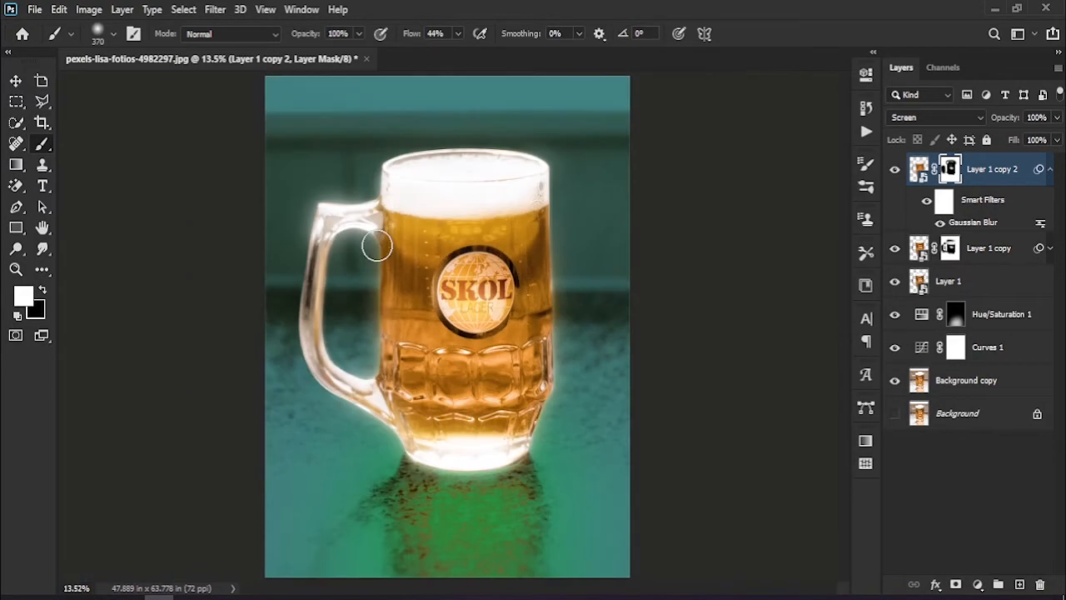
click(15, 81)
click(968, 442)
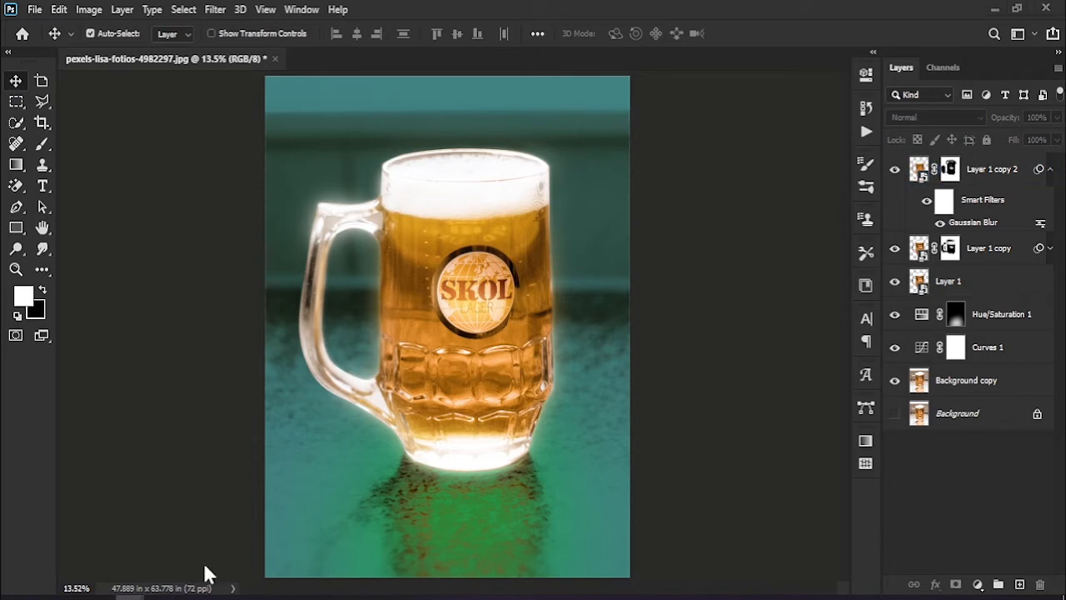
Place the raindrop image above all layers and set its blend mode to Vivid Light.
drag(448, 328, 425, 318)
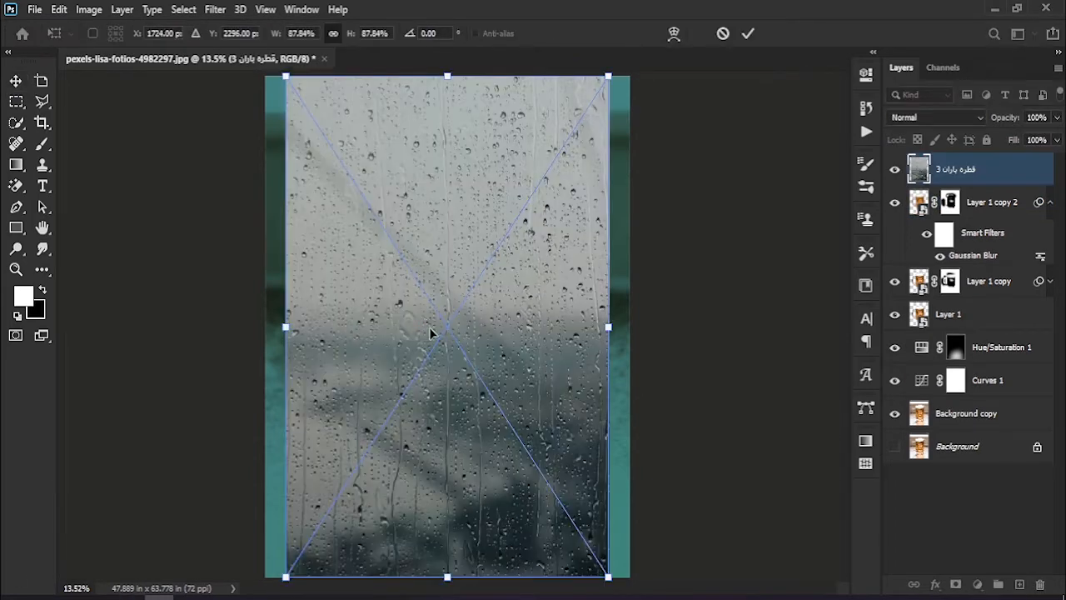
key(Return)
drag(454, 250, 433, 273)
click(908, 119)
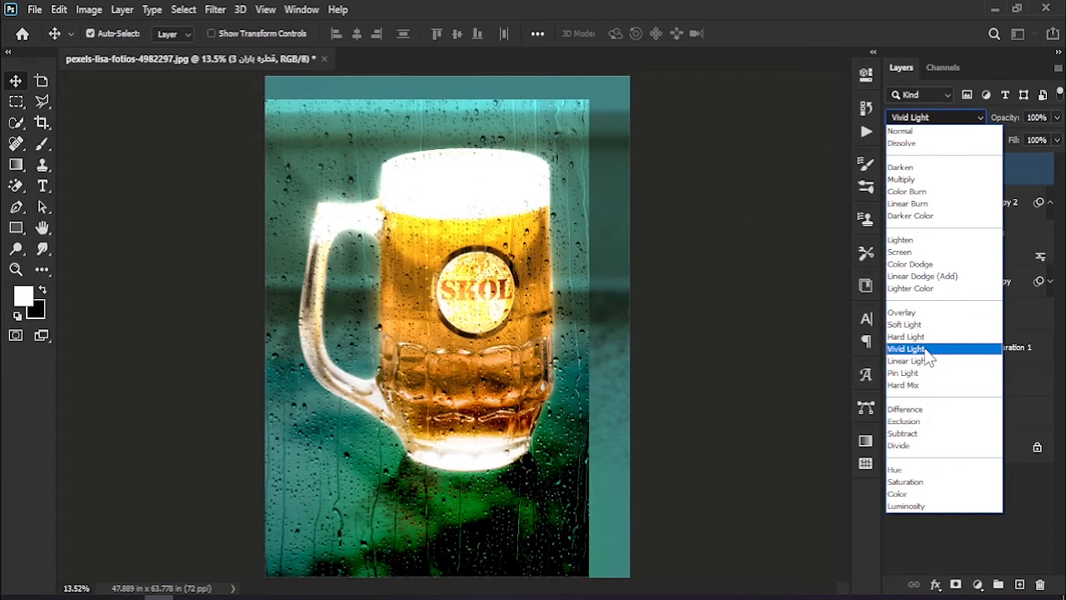
click(908, 349)
Scale the raindrop layer to 53.13% and position it over the body of the mug.
drag(497, 489, 525, 465)
key(ctrl+t)
drag(621, 333, 507, 328)
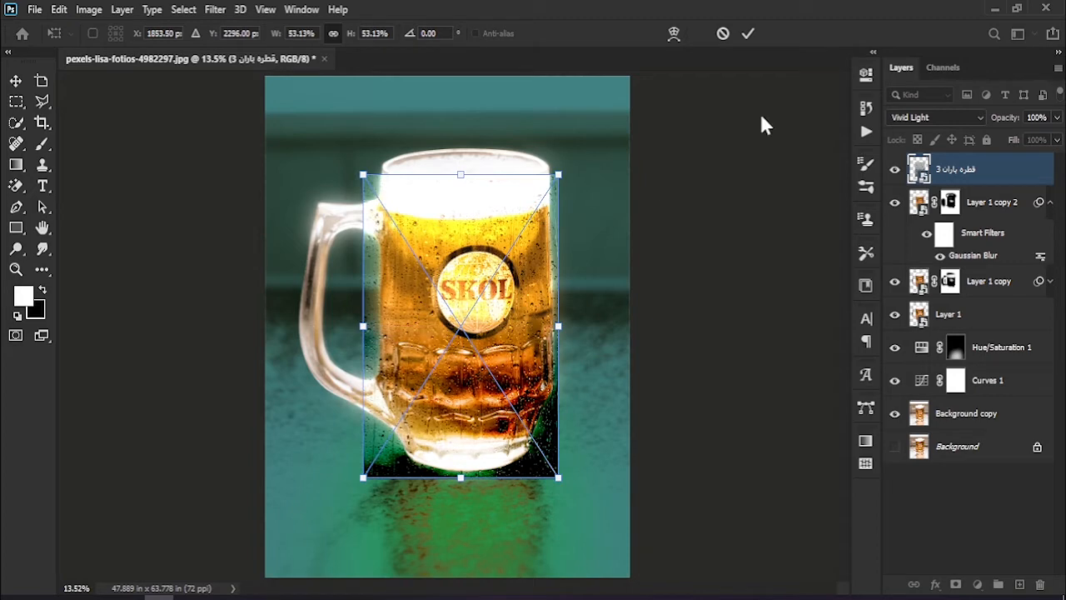
click(745, 35)
Add a layer mask to the raindrop layer and invert it to black to hide the drops.
key(z)
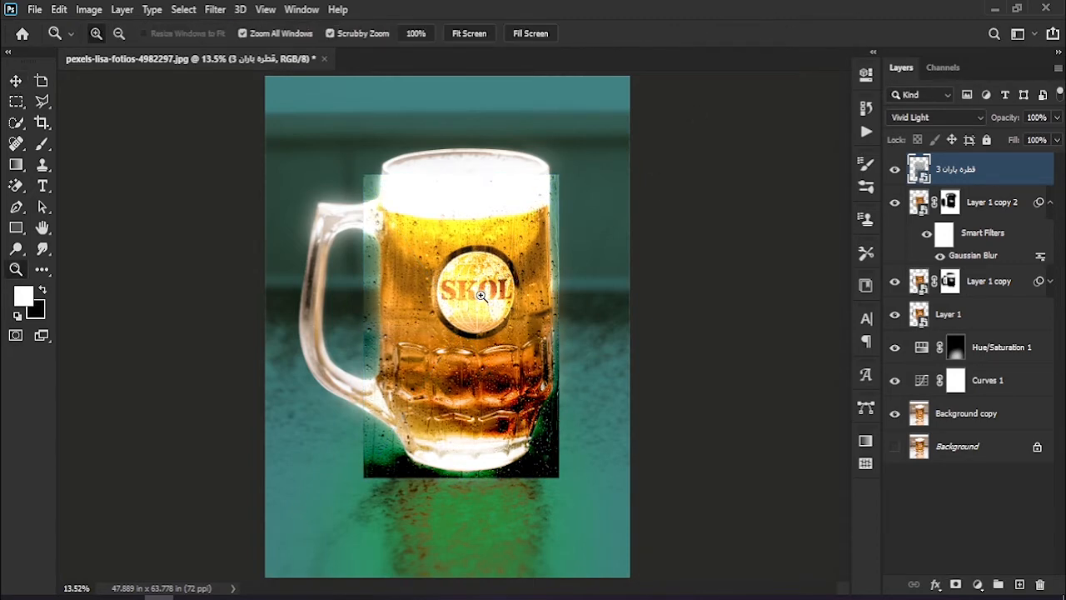
click(519, 311)
drag(524, 266, 480, 323)
scroll(468, 270, up, 2)
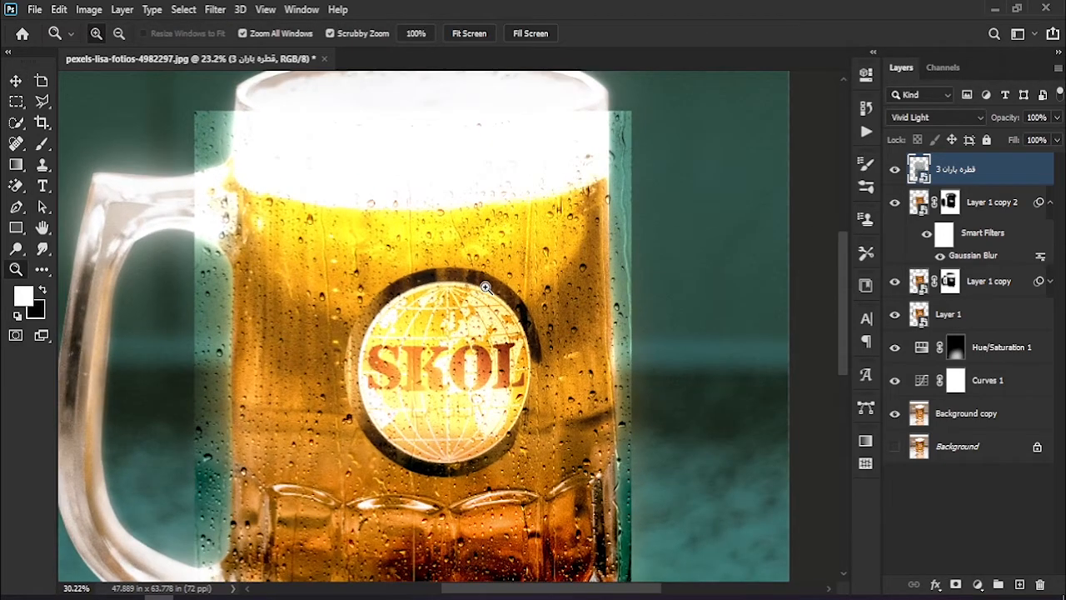
click(46, 144)
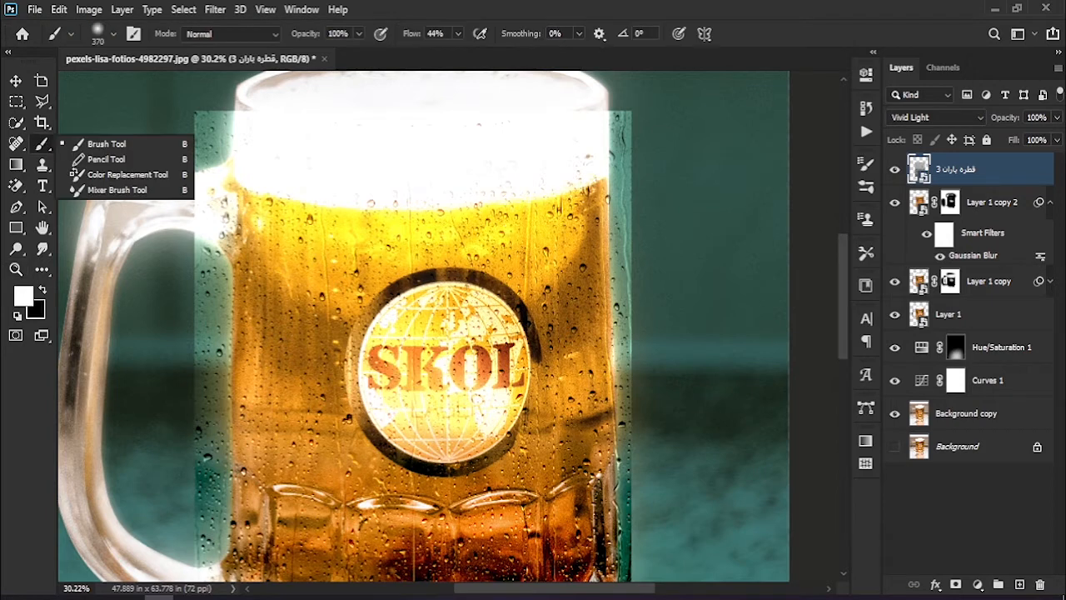
click(956, 583)
key(ctrl+i)
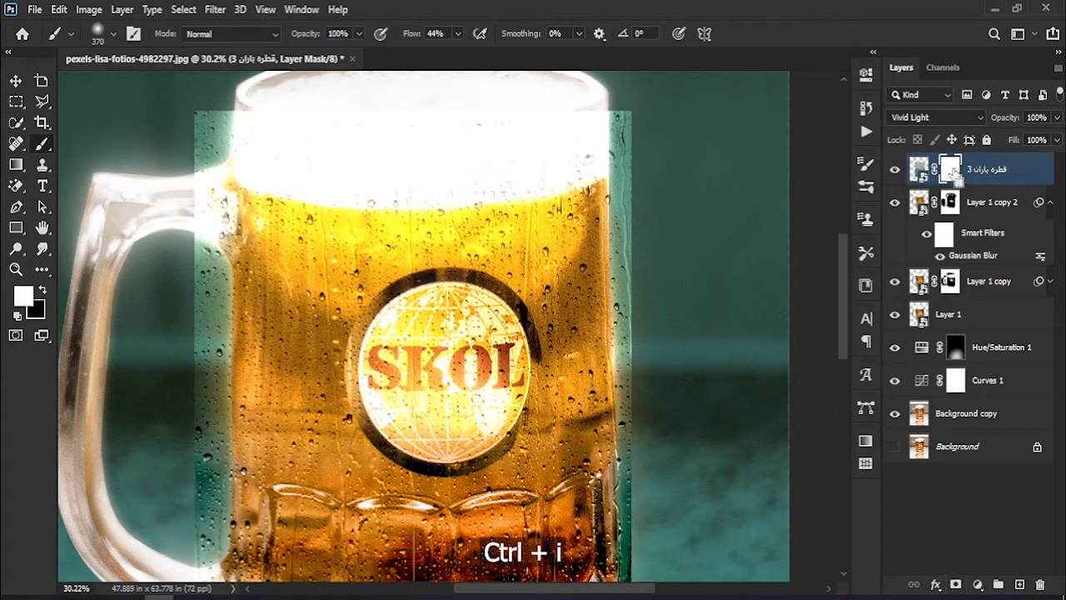
Load Layer 1's outline as a selection, paint white on the raindrop mask over the beer and glass body, and deselect.
mouse_move(555, 258)
mouse_down()
mouse_move(575, 218)
mouse_move(569, 235)
mouse_up()
ctrl+click(918, 317)
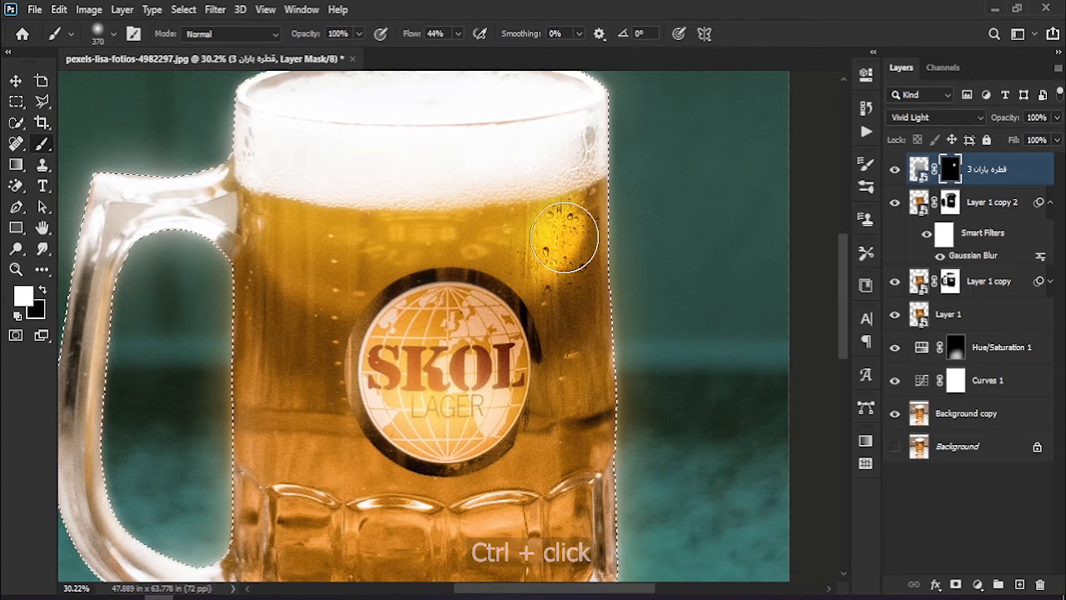
mouse_move(598, 240)
mouse_down()
mouse_move(573, 262)
mouse_move(492, 269)
mouse_move(481, 244)
mouse_move(313, 250)
mouse_move(246, 215)
mouse_move(247, 192)
mouse_move(269, 328)
mouse_move(232, 220)
mouse_move(206, 232)
mouse_move(300, 358)
mouse_move(349, 308)
mouse_move(400, 312)
mouse_move(454, 267)
mouse_move(559, 363)
mouse_move(550, 372)
mouse_move(584, 219)
mouse_move(566, 199)
mouse_move(574, 233)
mouse_move(495, 291)
mouse_move(539, 361)
mouse_move(602, 362)
mouse_move(547, 369)
mouse_move(372, 359)
mouse_move(233, 203)
mouse_move(248, 442)
mouse_move(324, 495)
mouse_move(537, 491)
mouse_move(391, 426)
mouse_move(300, 350)
mouse_move(279, 283)
mouse_move(286, 298)
mouse_up()
key(space)
mouse_move(385, 265)
mouse_down()
mouse_move(400, 374)
mouse_move(466, 387)
mouse_move(498, 240)
mouse_up()
mouse_move(666, 402)
mouse_down()
mouse_move(580, 547)
mouse_move(366, 530)
mouse_move(446, 539)
mouse_move(637, 513)
mouse_move(733, 379)
mouse_up()
click(1029, 177)
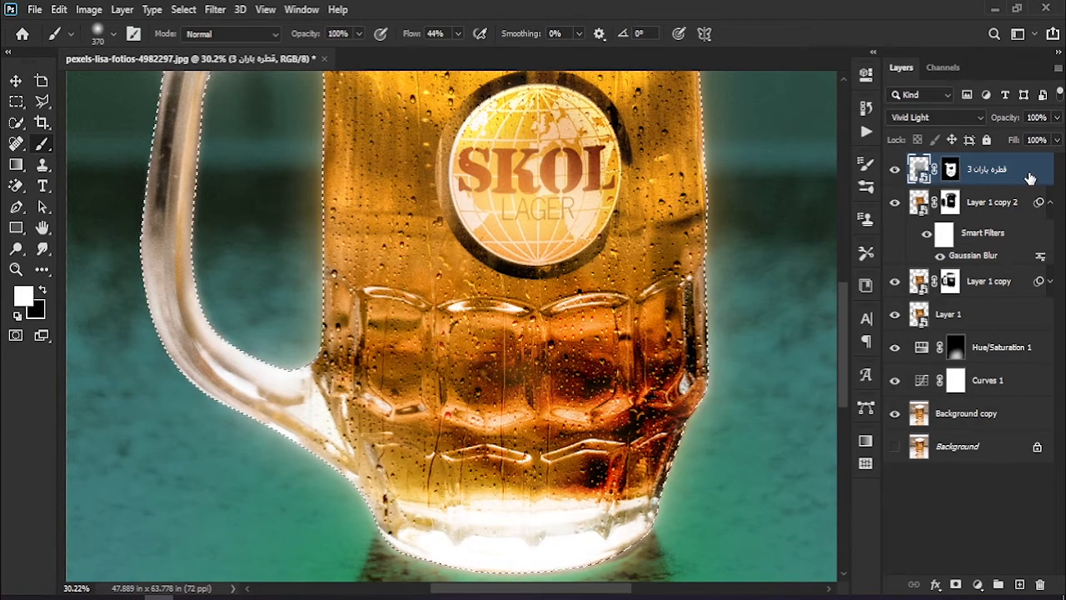
key(ctrl+d)
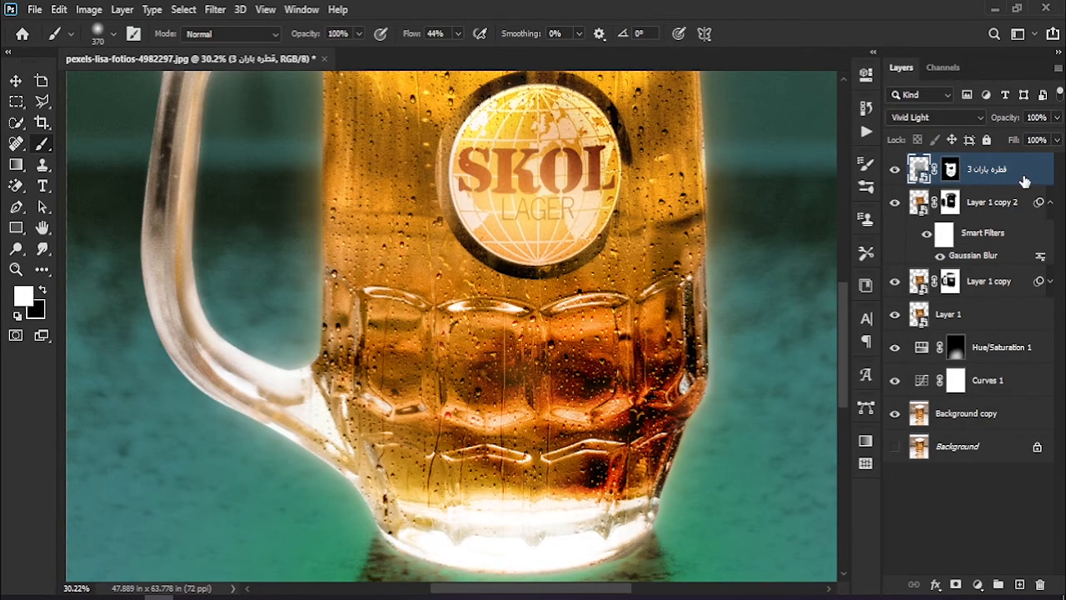
Set the raindrop layer's Blend If range to 47 and 180 for This Layer and 71 to 255 for the Underlying Layer.
double_click(1025, 181)
drag(679, 167, 856, 114)
drag(790, 380, 850, 427)
alt+drag(992, 380, 988, 382)
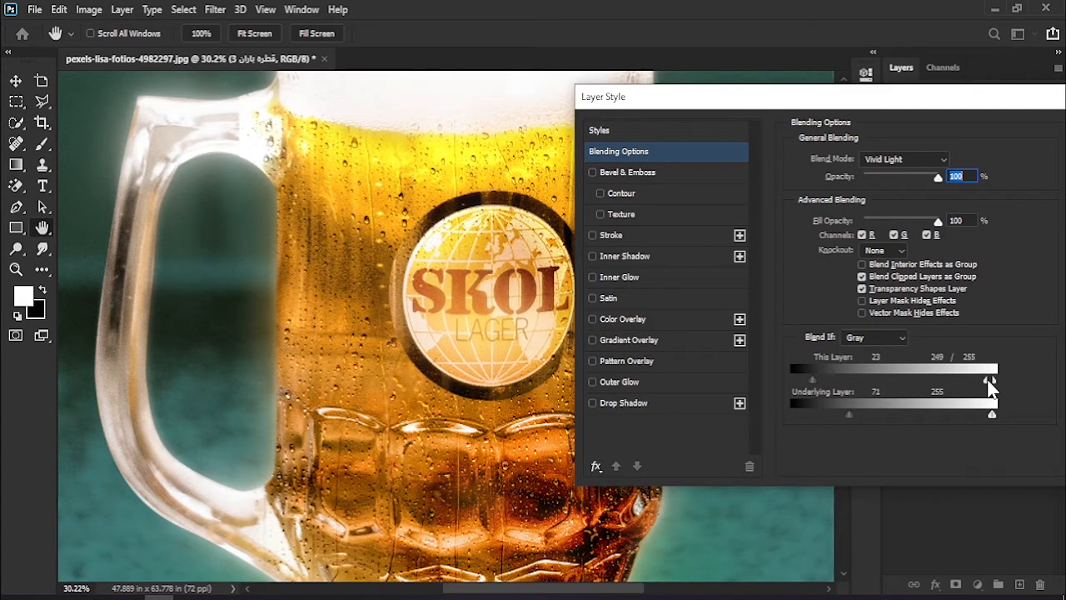
drag(949, 396, 939, 400)
drag(896, 107, 830, 131)
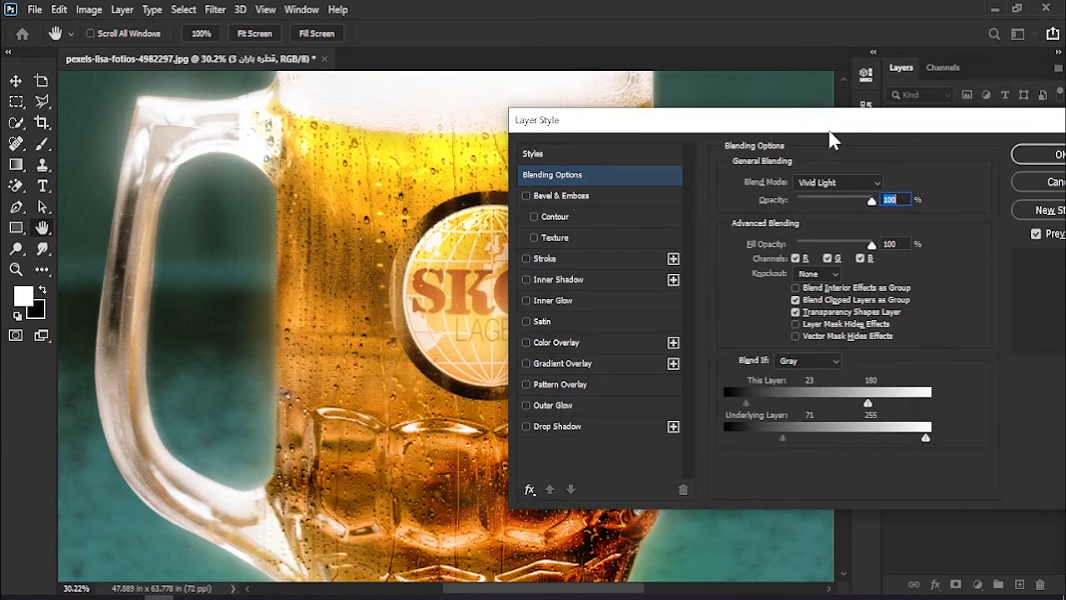
drag(746, 403, 771, 404)
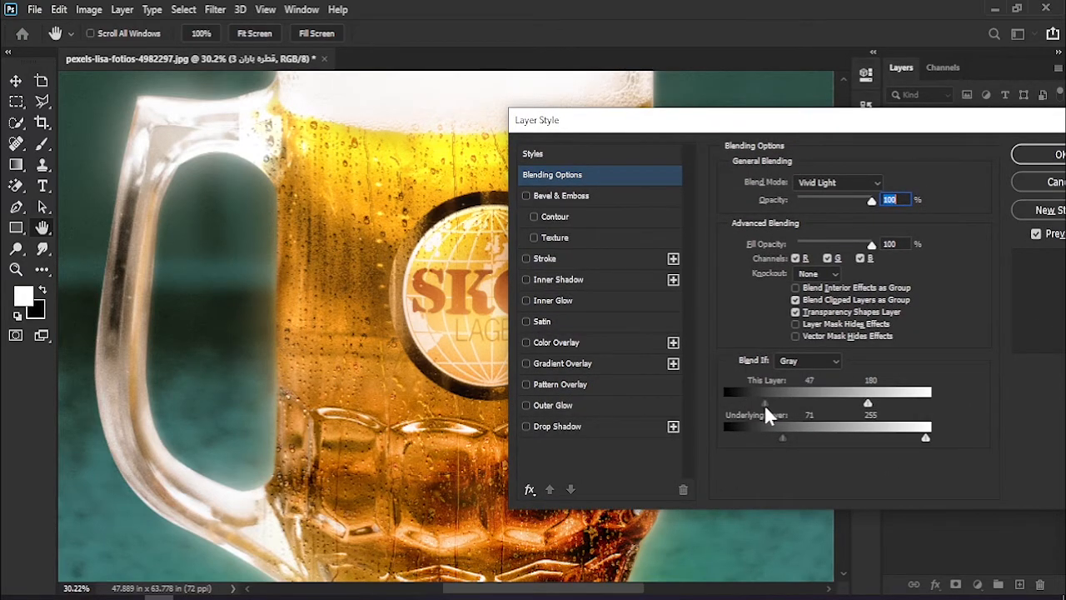
click(1038, 154)
Lower the raindrop layer's opacity to 67% and compare the mug with the layer hidden and shown.
key(z)
drag(649, 386, 527, 414)
drag(472, 365, 500, 376)
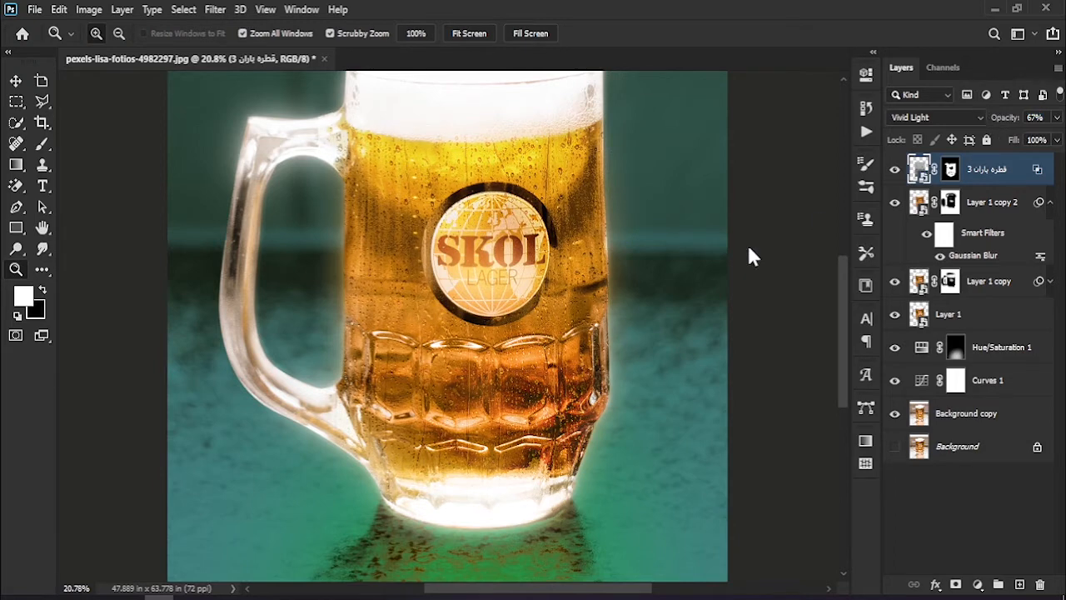
click(893, 170)
click(894, 170)
drag(595, 288, 444, 287)
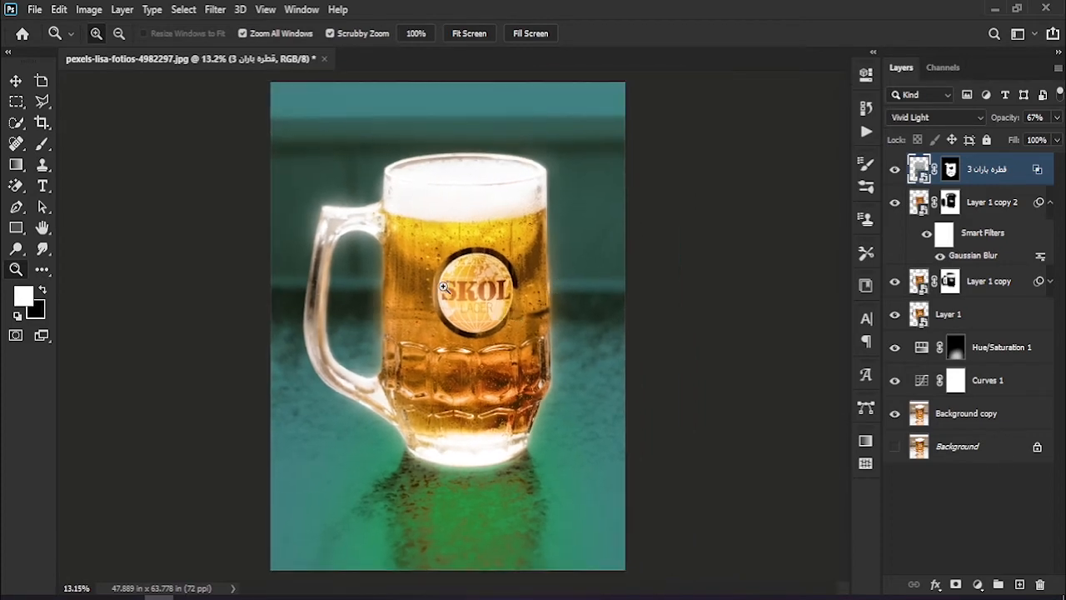
Place the green bottle image pexels-engin-akyurt-1435598 at 100% above all other layers.
click(948, 523)
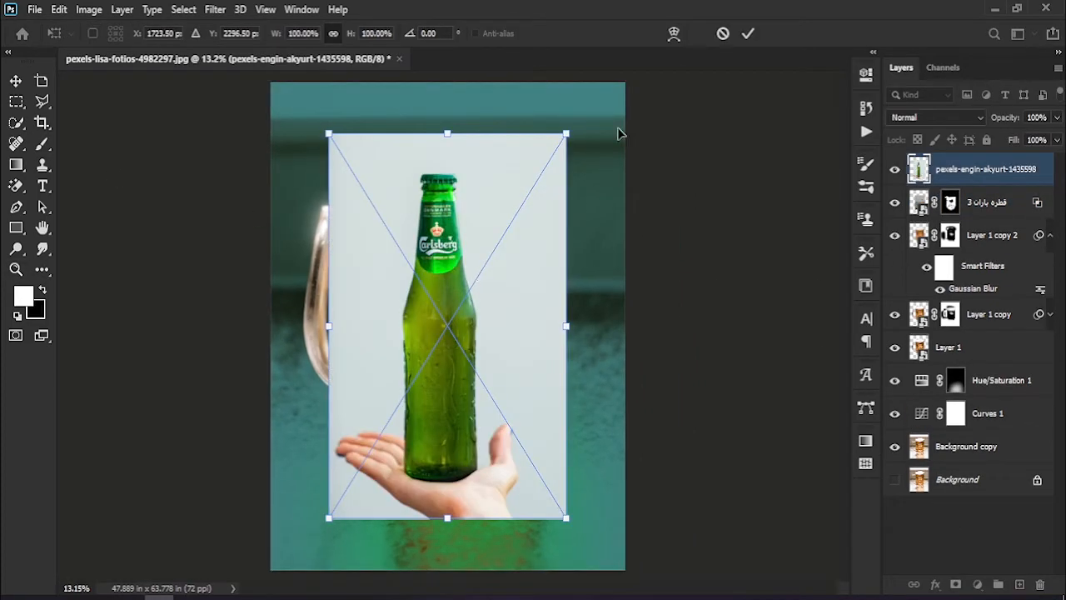
key(Return)
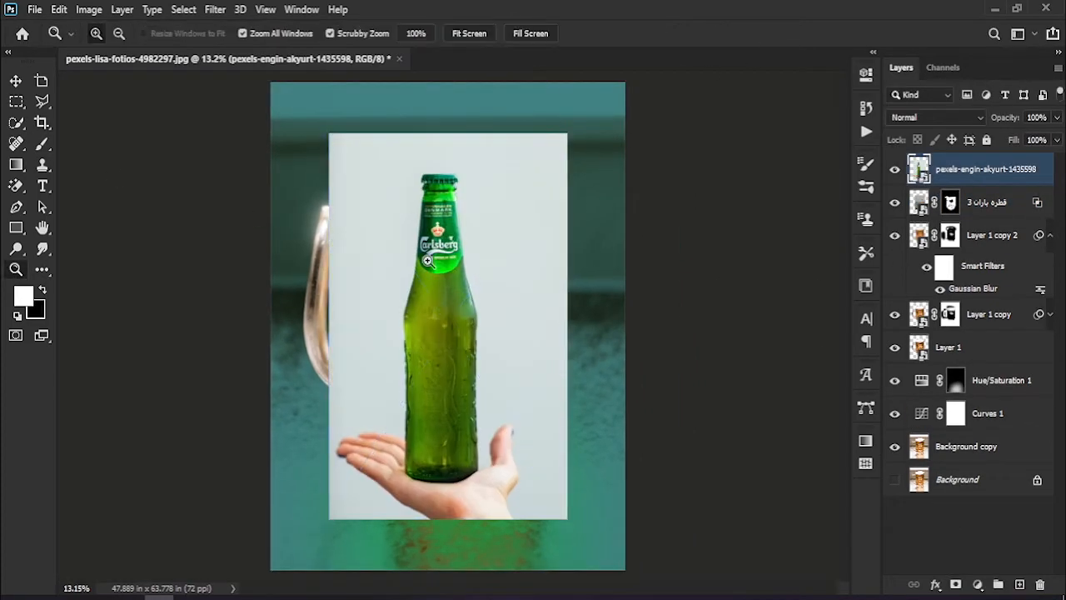
Start a Pen path across the top of the bottle cap and down the right side of the neck.
drag(409, 124, 466, 277)
drag(433, 242, 503, 242)
click(16, 208)
click(438, 213)
click(581, 213)
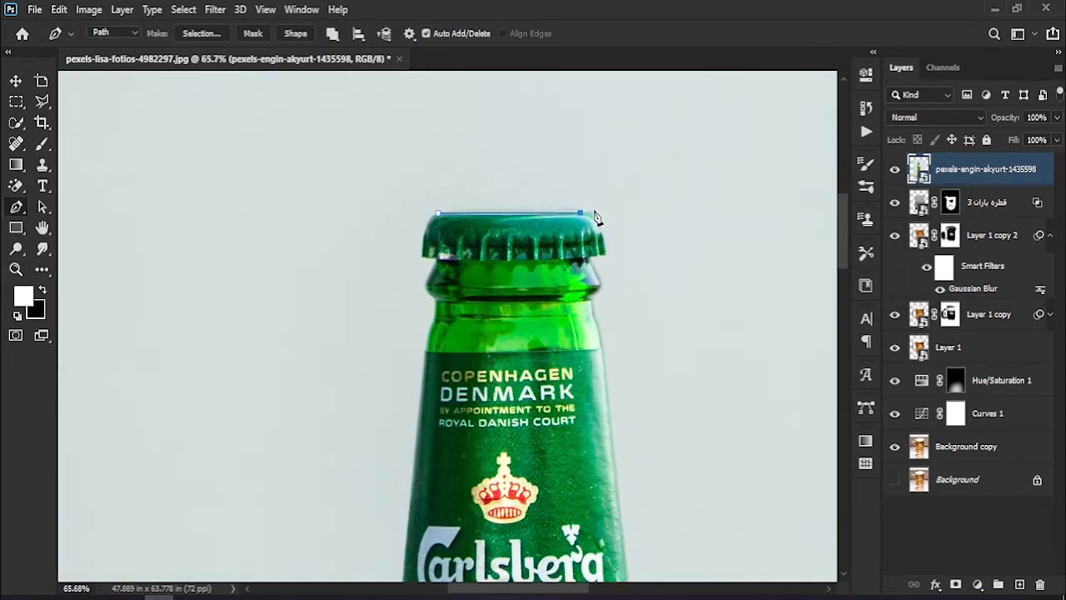
drag(601, 335, 624, 436)
drag(634, 477, 546, 197)
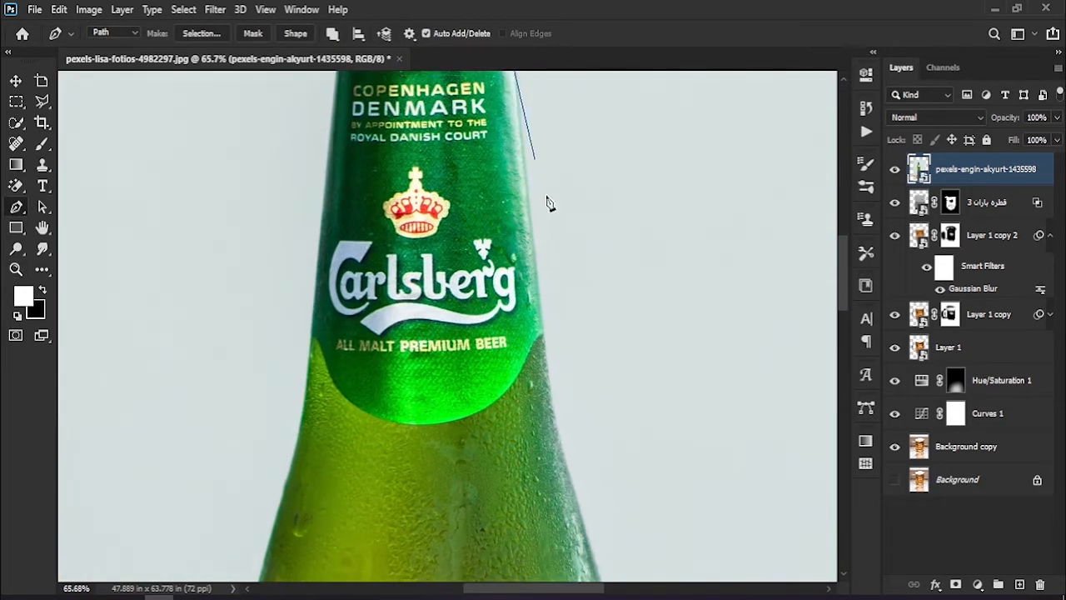
Continue the Pen path down the right edge of the bottle's neck, shoulder and body to the base resting on the hand.
click(541, 314)
drag(554, 410, 490, 130)
click(492, 159)
click(540, 312)
drag(560, 386, 543, 172)
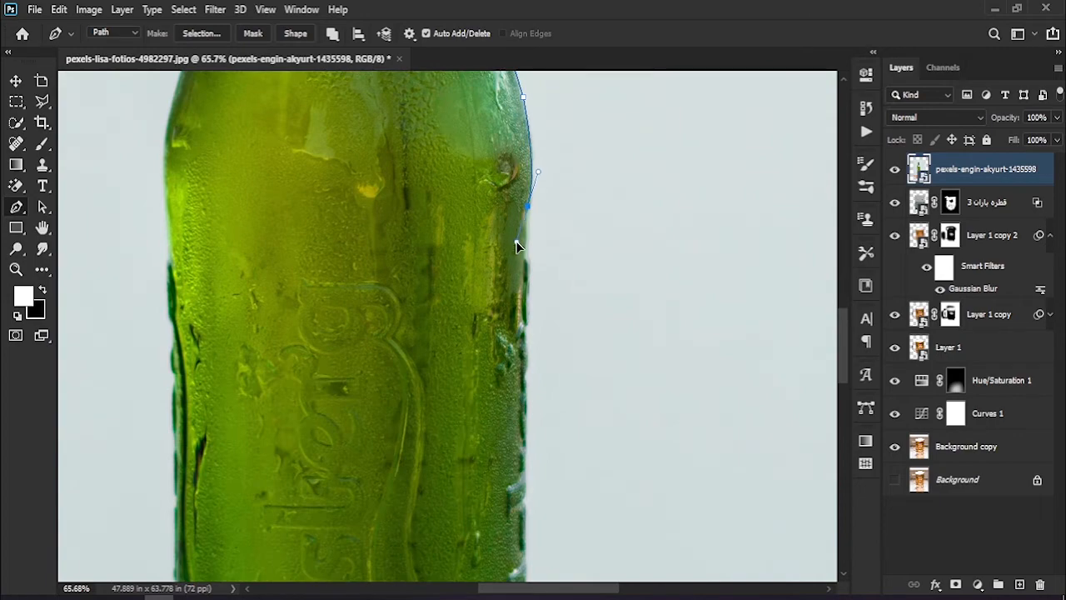
drag(528, 265, 514, 122)
click(509, 246)
drag(524, 391, 496, 289)
click(513, 385)
click(499, 367)
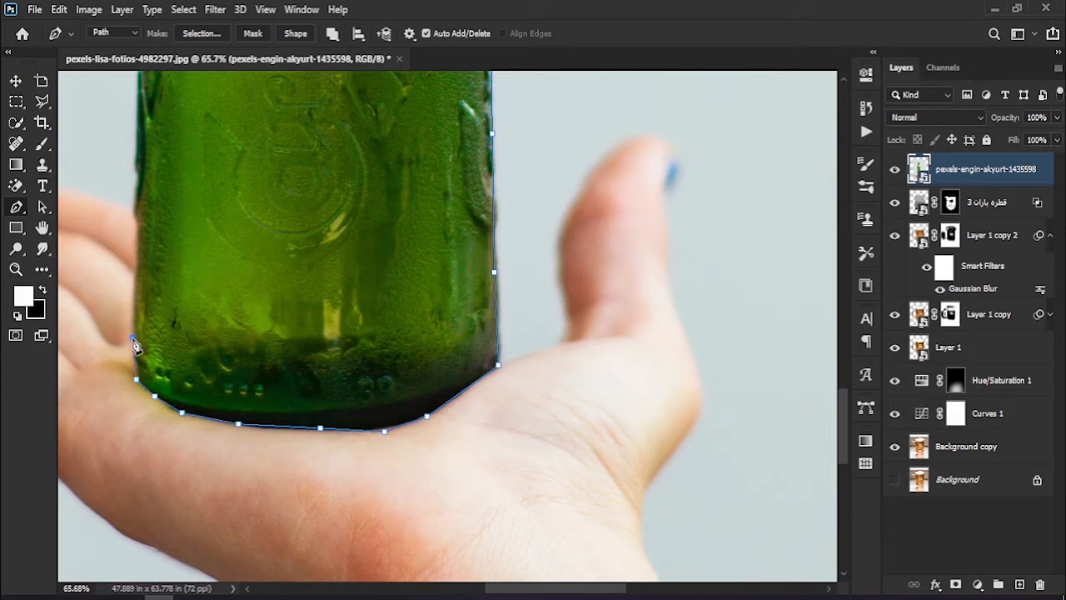
Trace the left side of the bottle from the body up over the shoulder and neck, and close the path at the cap.
drag(138, 161, 271, 395)
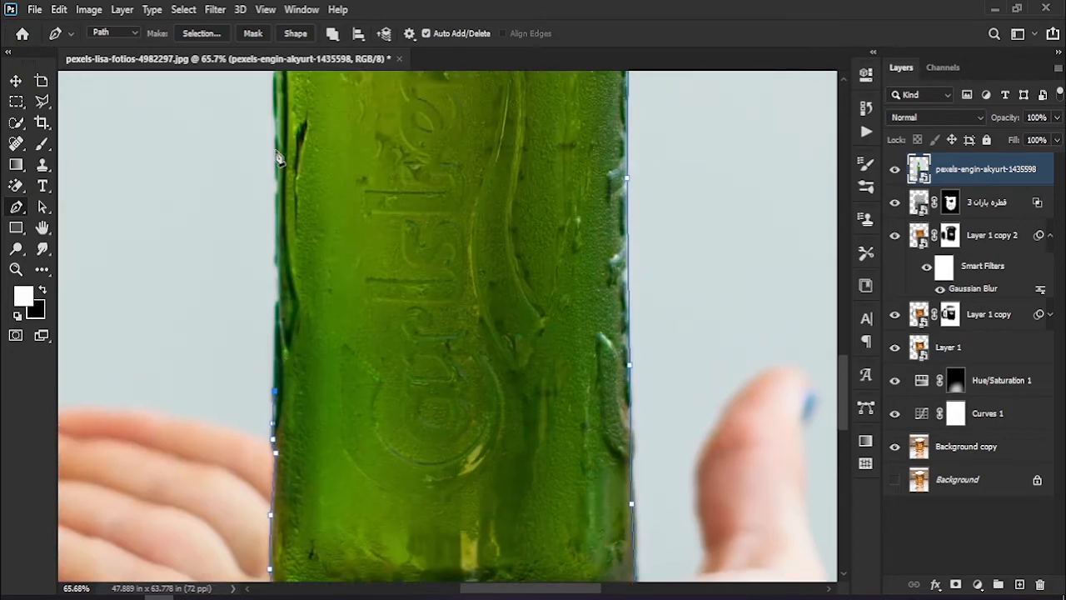
click(277, 156)
drag(279, 111, 341, 436)
click(330, 198)
drag(347, 92, 349, 234)
click(375, 157)
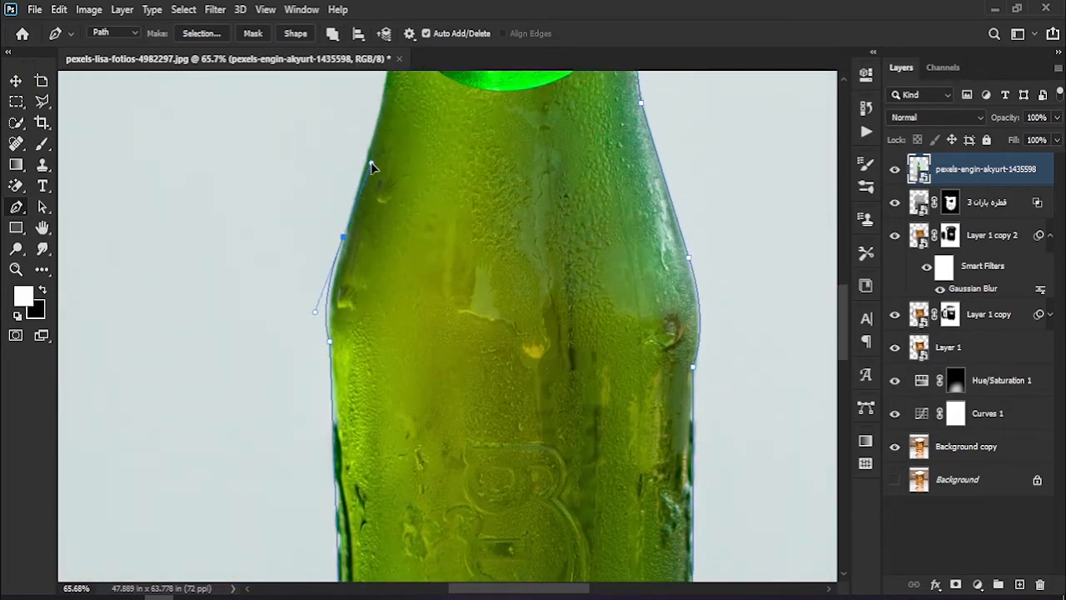
drag(409, 133, 388, 398)
click(384, 103)
drag(396, 112, 381, 415)
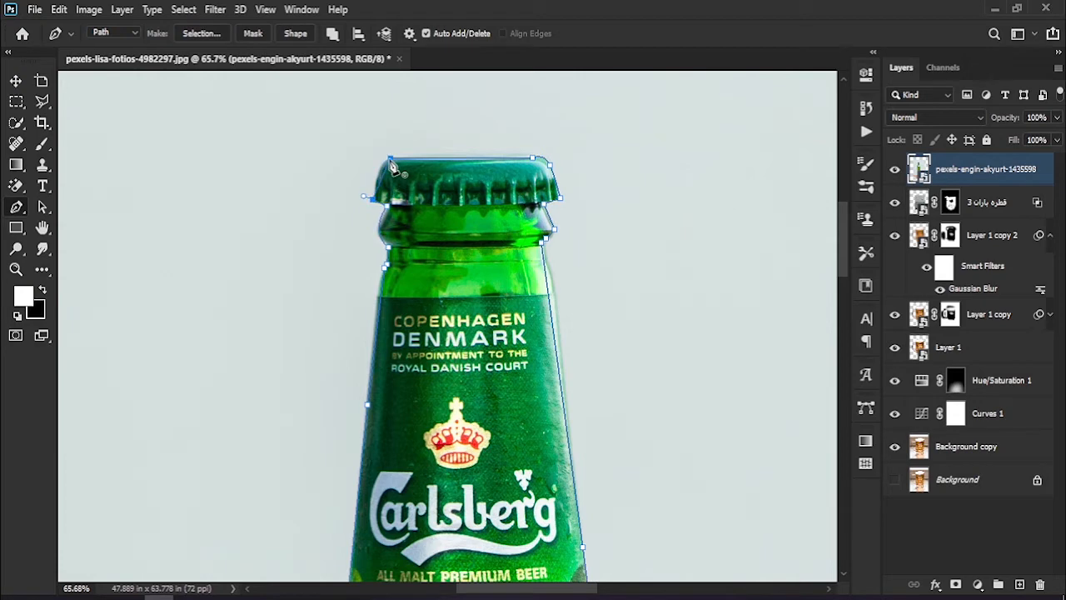
Copy the bottle to a new layer from a selection made of the path, and delete the placed pexels-engin-akyurt-1435598 layer.
right_click(543, 290)
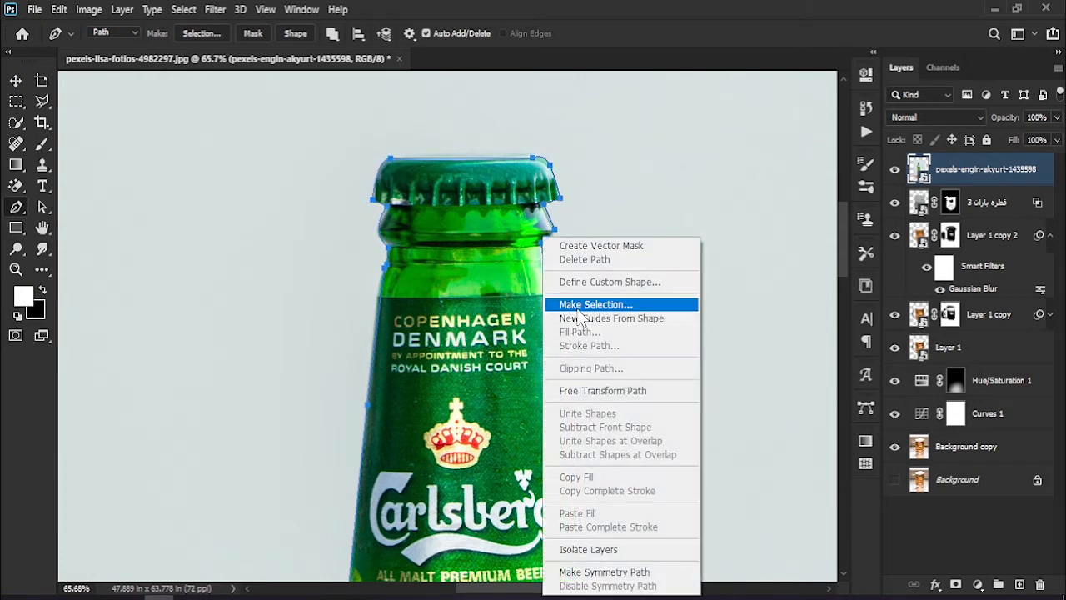
click(621, 303)
click(834, 182)
scroll(583, 405, down, 3)
key(ctrl+j)
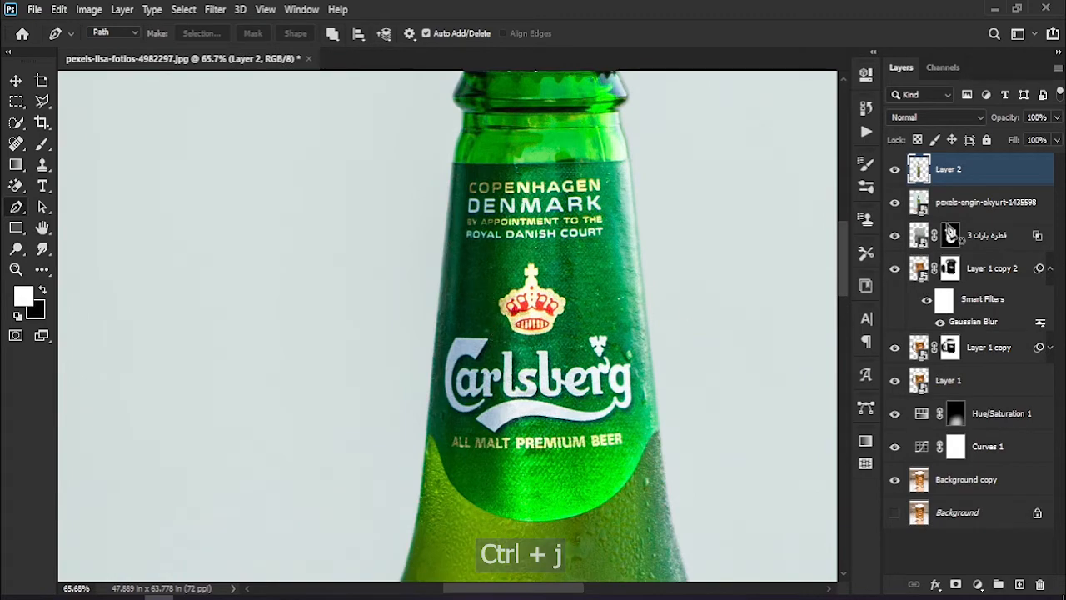
click(988, 202)
key(Delete)
Shrink the cut-out bottle, tilt it about 29° clockwise and place it with its base in the foam near the mug's right rim.
key(z)
drag(616, 311, 516, 306)
drag(624, 289, 522, 302)
drag(560, 265, 606, 264)
key(v)
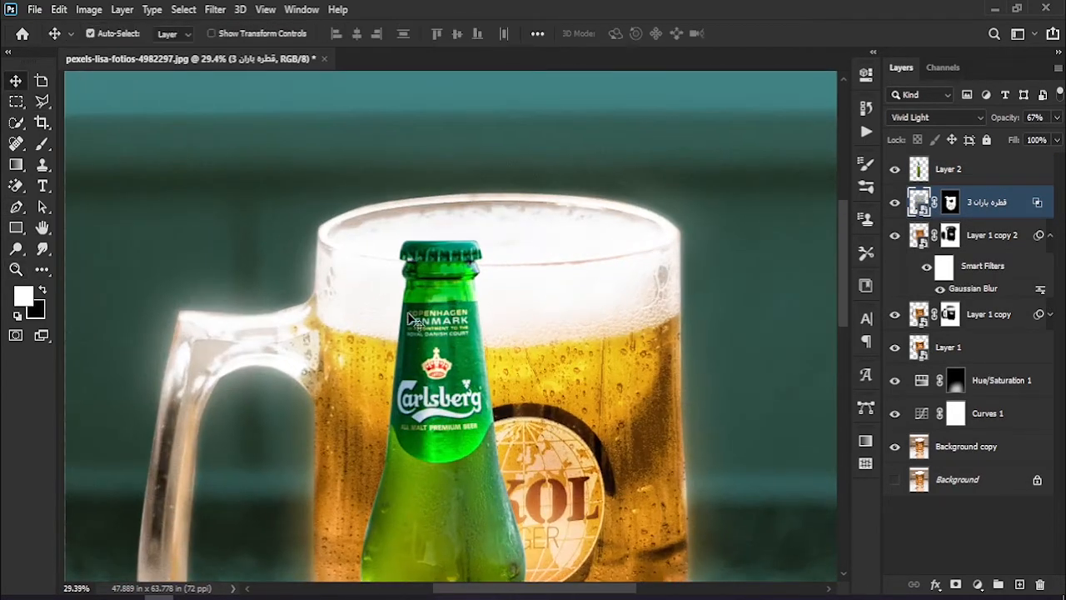
drag(485, 360, 536, 220)
key(ctrl+t)
drag(578, 446, 687, 225)
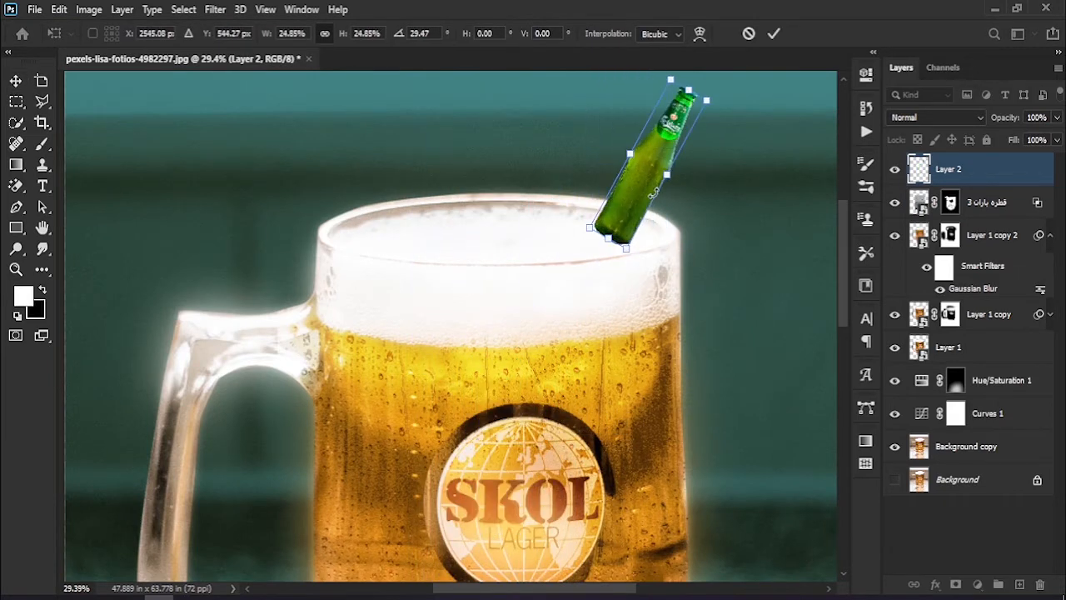
drag(643, 185, 611, 238)
drag(663, 137, 685, 91)
drag(652, 158, 644, 156)
key(Return)
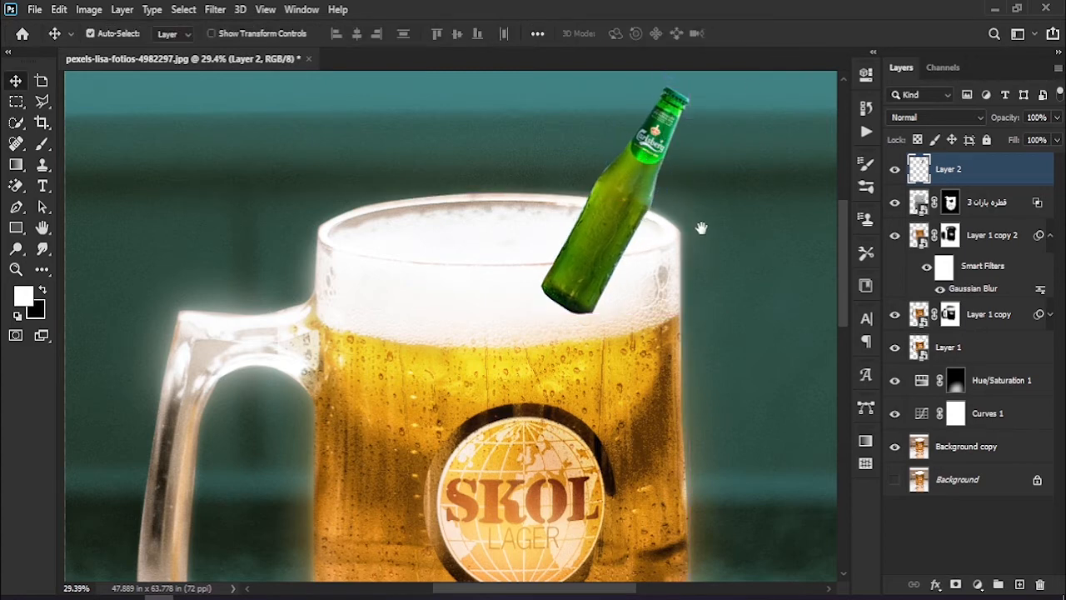
Add a layer mask to the bottle and hide its submerged lower part with a soft 874 px black brush at 59% flow.
drag(707, 237, 679, 280)
click(957, 586)
click(43, 144)
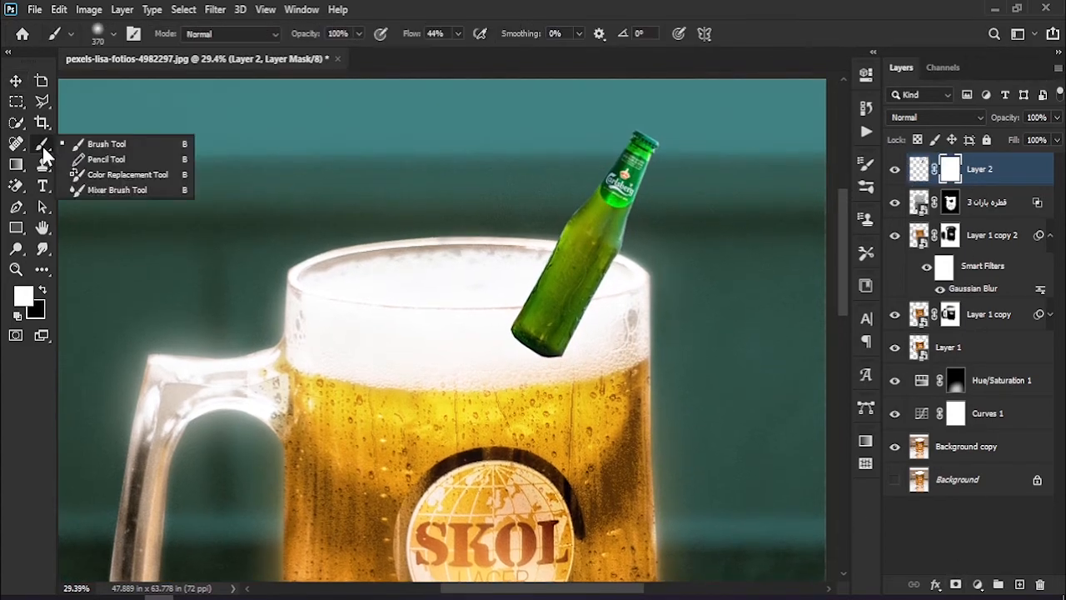
drag(412, 274, 425, 275)
mouse_move(468, 338)
mouse_down()
mouse_move(491, 357)
mouse_move(546, 361)
mouse_move(455, 360)
mouse_up()
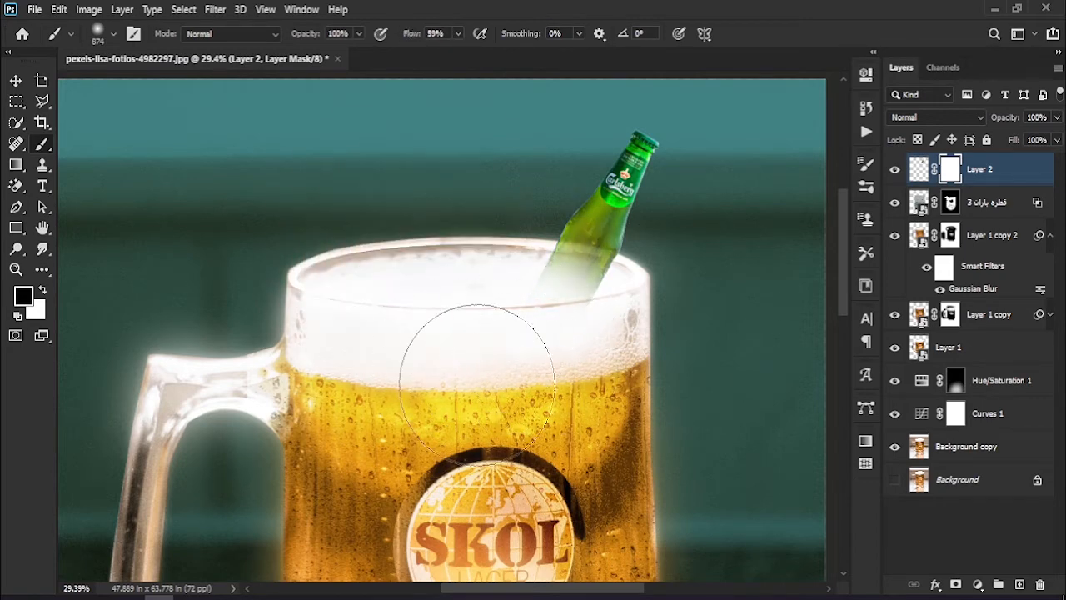
Faintly restore the submerged part of the bottle with white at 2% brush flow, and soften its base again with black.
click(43, 290)
drag(596, 146, 604, 152)
drag(411, 34, 402, 39)
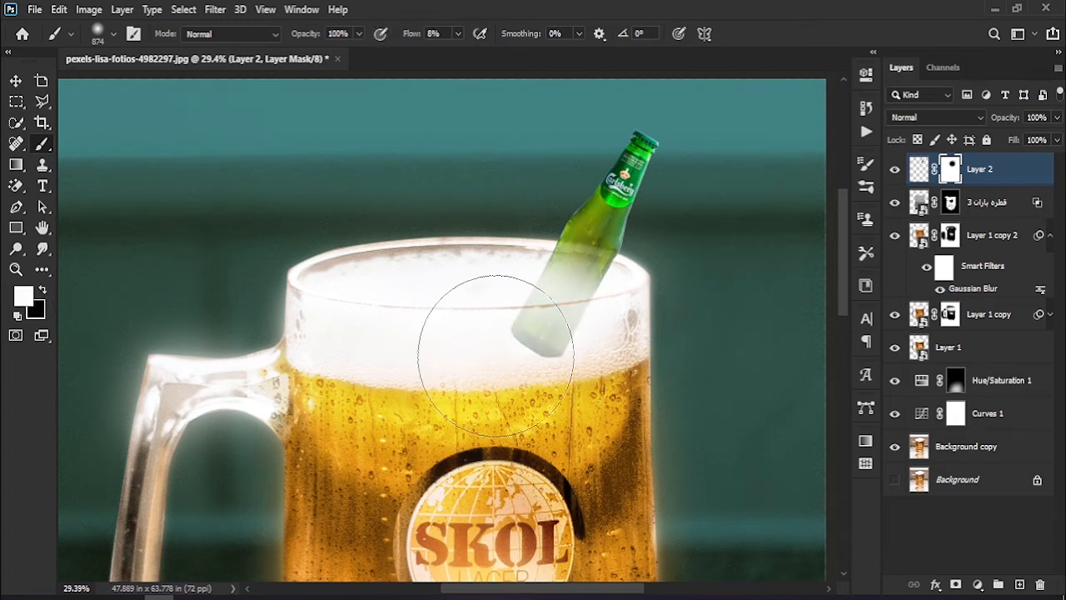
drag(406, 40, 401, 39)
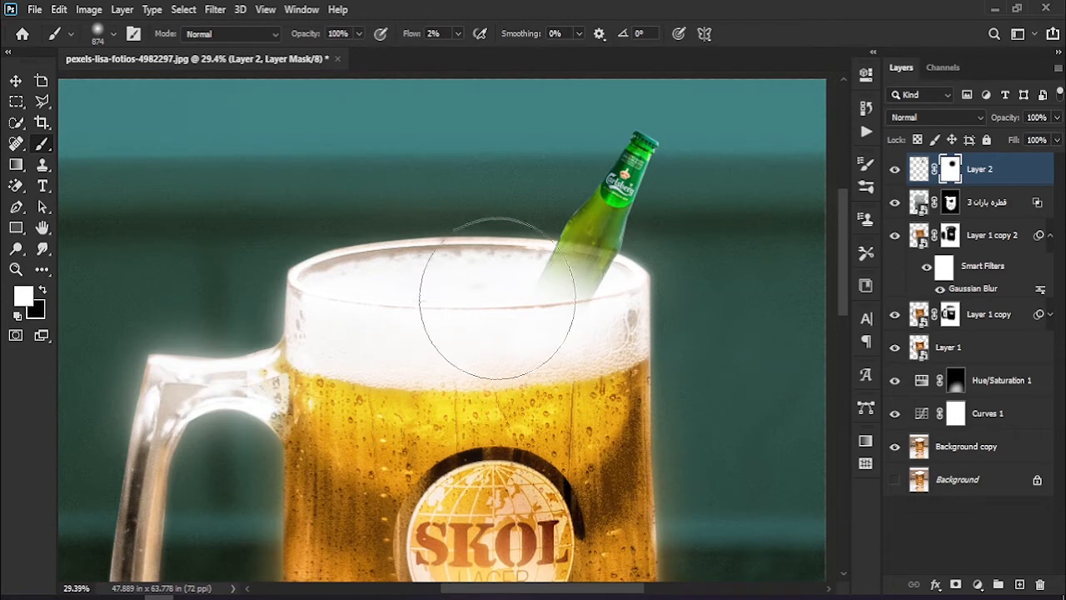
drag(548, 330, 565, 366)
click(44, 291)
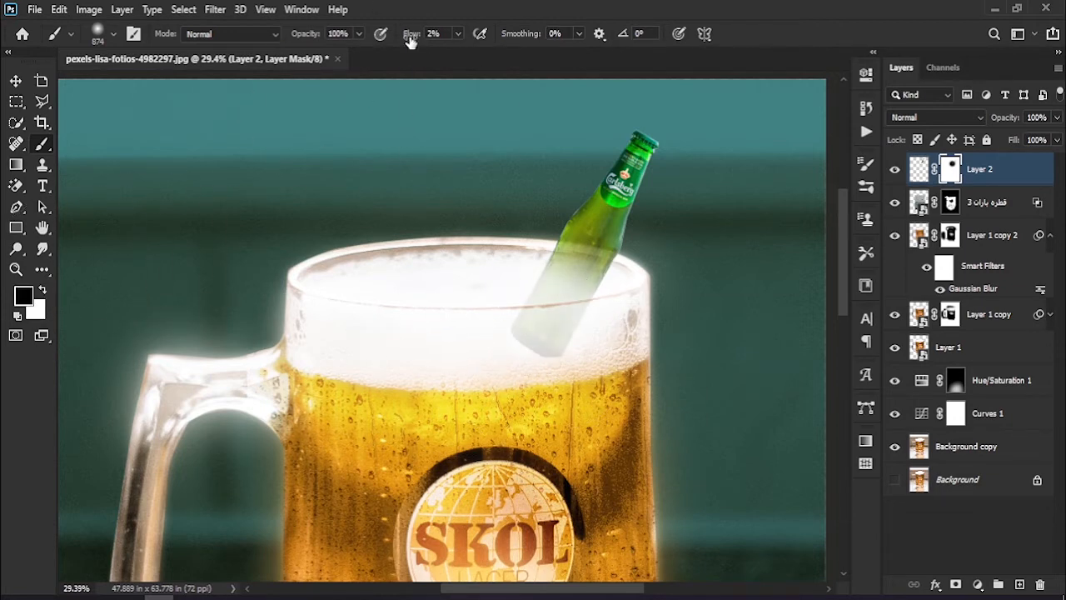
mouse_move(478, 349)
mouse_down()
mouse_move(569, 396)
mouse_move(631, 374)
mouse_move(526, 359)
mouse_move(564, 375)
mouse_up()
Duplicate the masked bottle, rotate the copy about -28° so it stands upright, and place it left of the first bottle.
drag(193, 245, 251, 284)
click(14, 82)
drag(660, 241, 632, 233)
key(ctrl+t)
drag(741, 208, 708, 151)
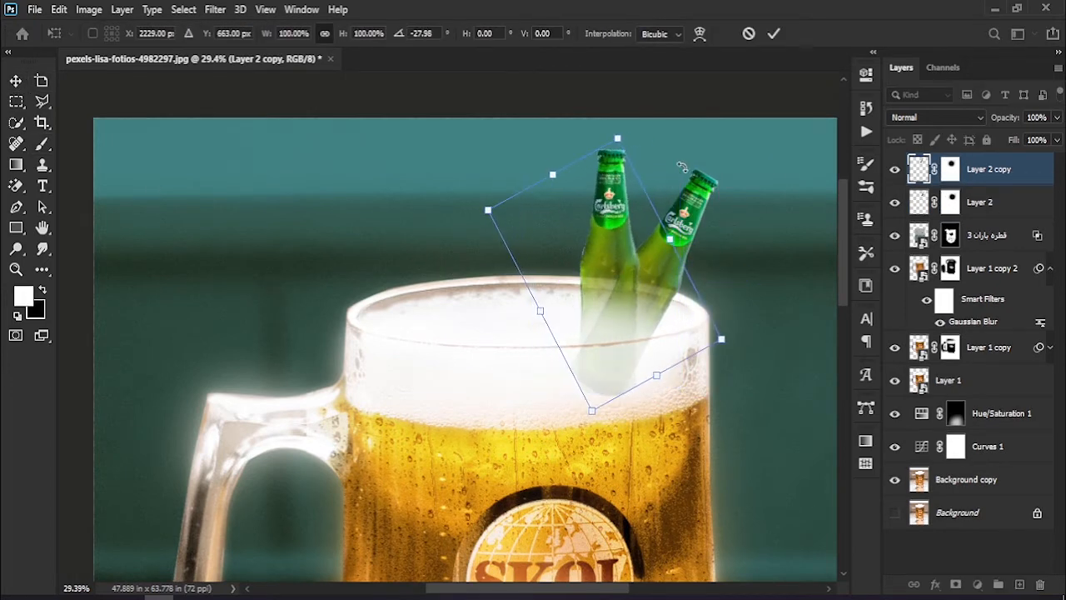
click(776, 33)
drag(623, 218, 617, 220)
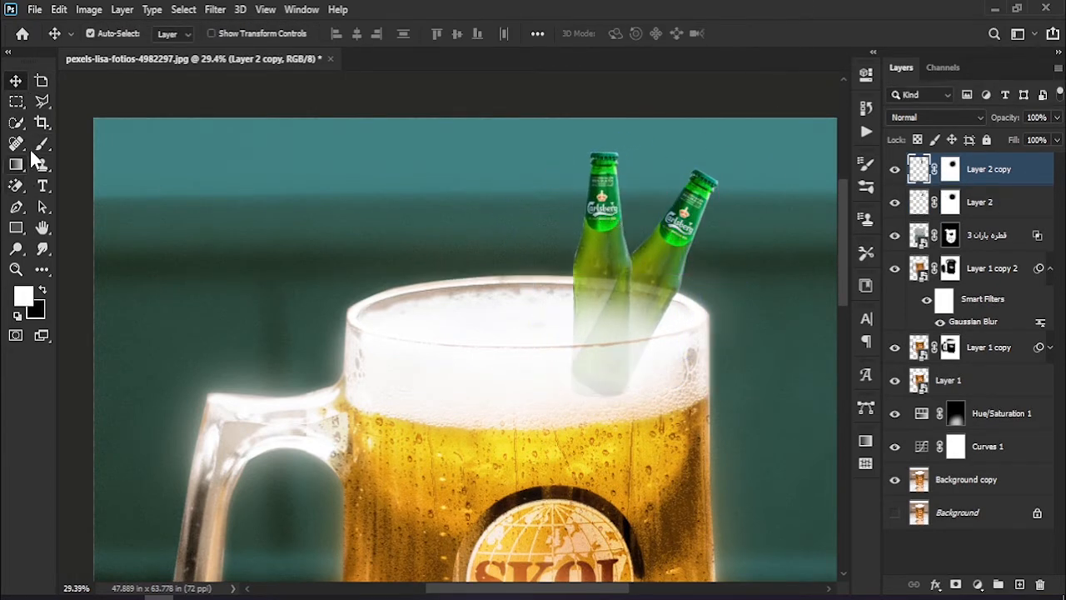
On the bottle copy's mask, restore the body above the foam in white at 24% brush flow and fade its base with black.
key(b)
click(42, 292)
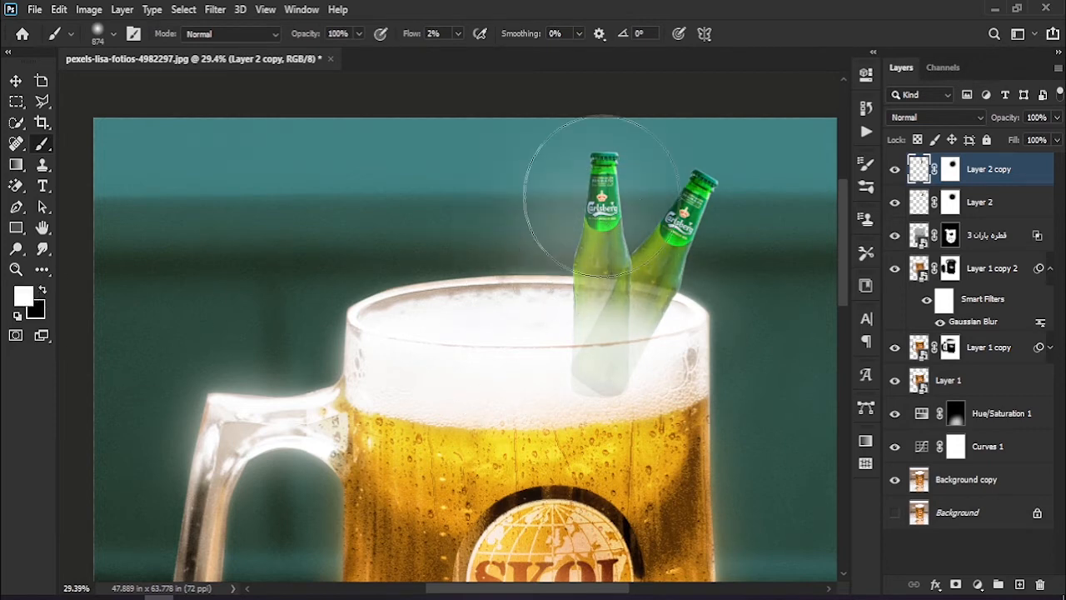
click(954, 169)
key(x)
key(shift+2)
key(shift+4)
drag(528, 143, 565, 179)
key(ctrl+z)
click(42, 290)
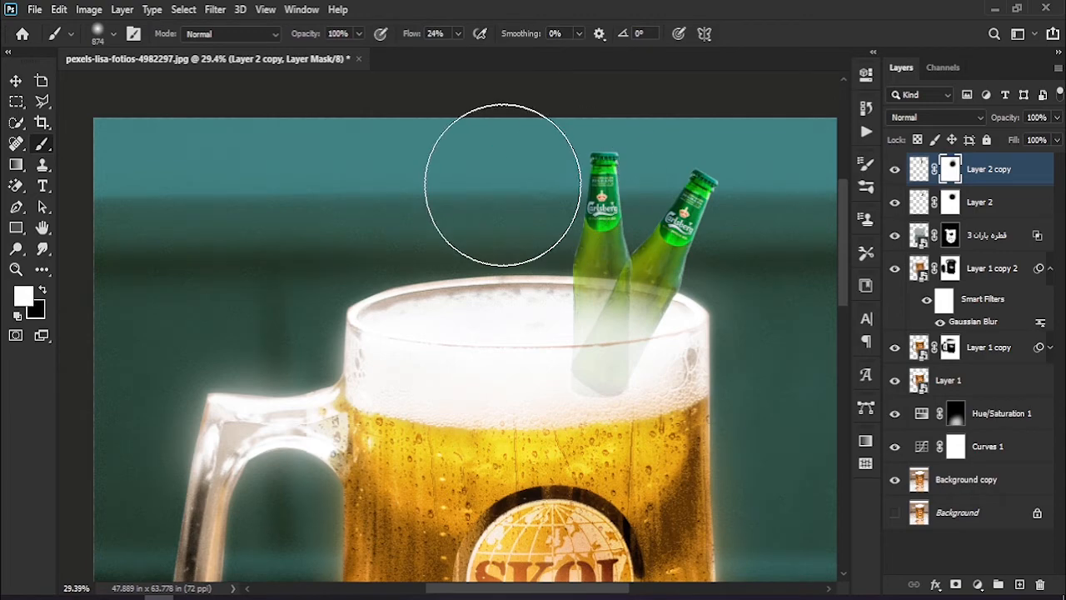
mouse_move(645, 231)
mouse_down()
mouse_move(586, 245)
mouse_move(676, 221)
mouse_up()
key(x)
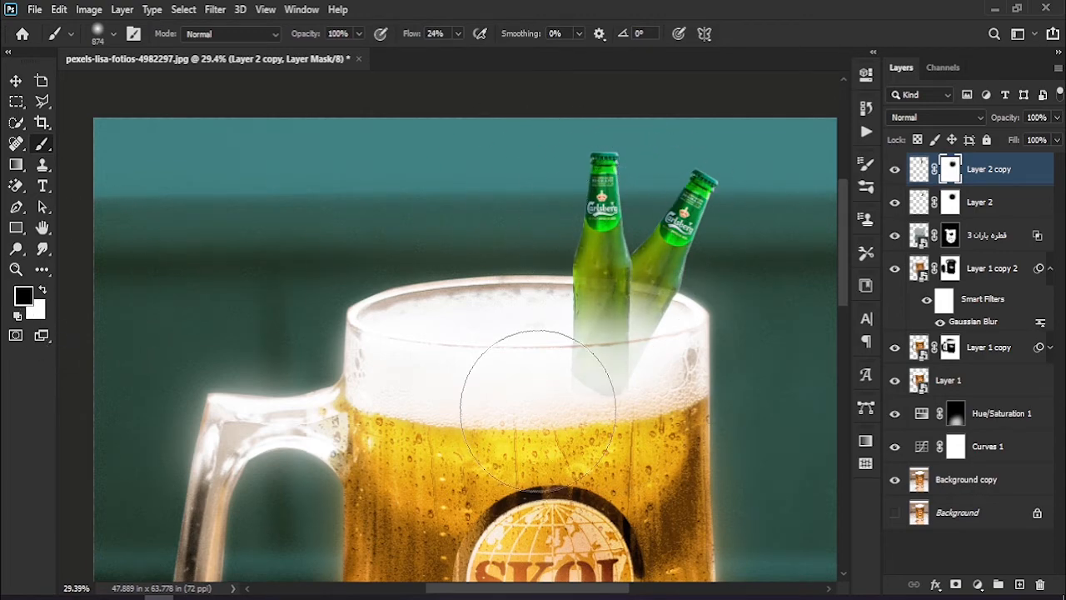
Tilt the upright bottle copy slightly clockwise so it leans towards the other bottle inside the mug.
drag(450, 454, 480, 223)
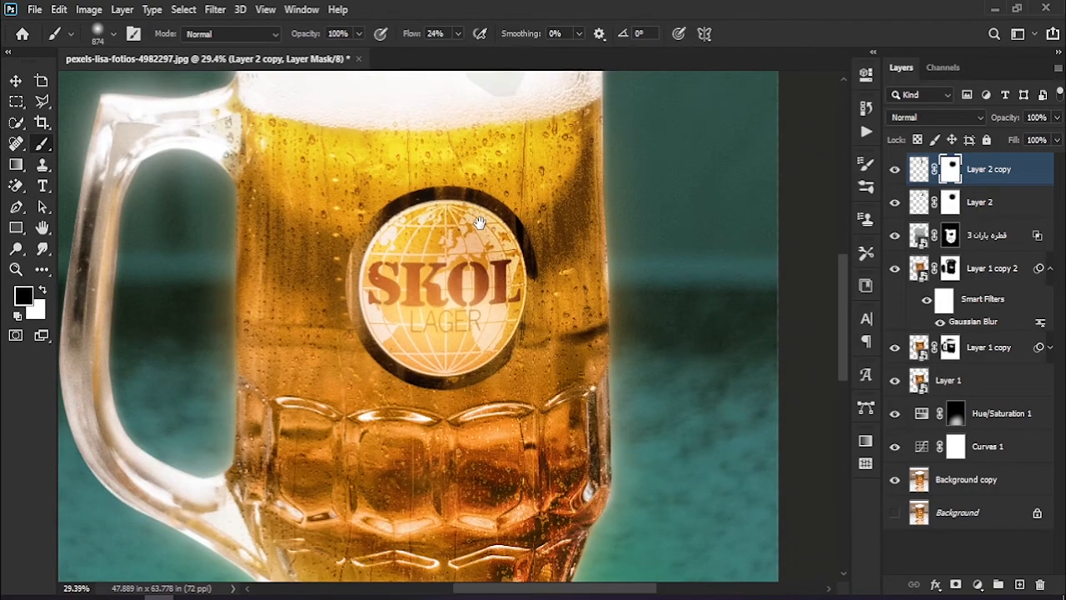
mouse_move(434, 342)
mouse_down()
mouse_move(625, 226)
mouse_move(459, 167)
mouse_move(459, 117)
mouse_up()
drag(518, 357, 478, 314)
drag(489, 201, 528, 251)
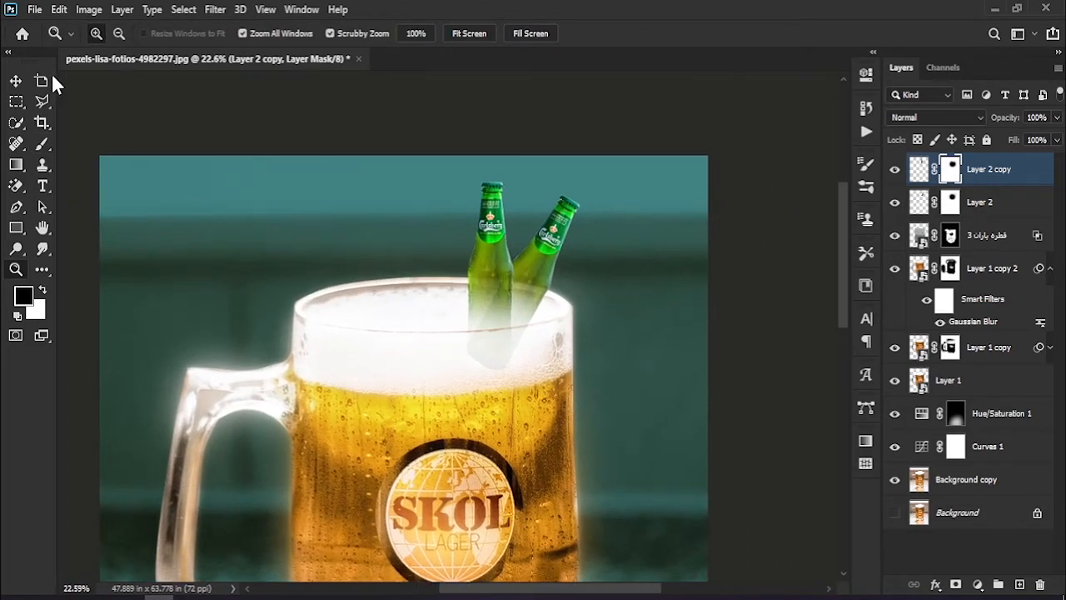
click(19, 83)
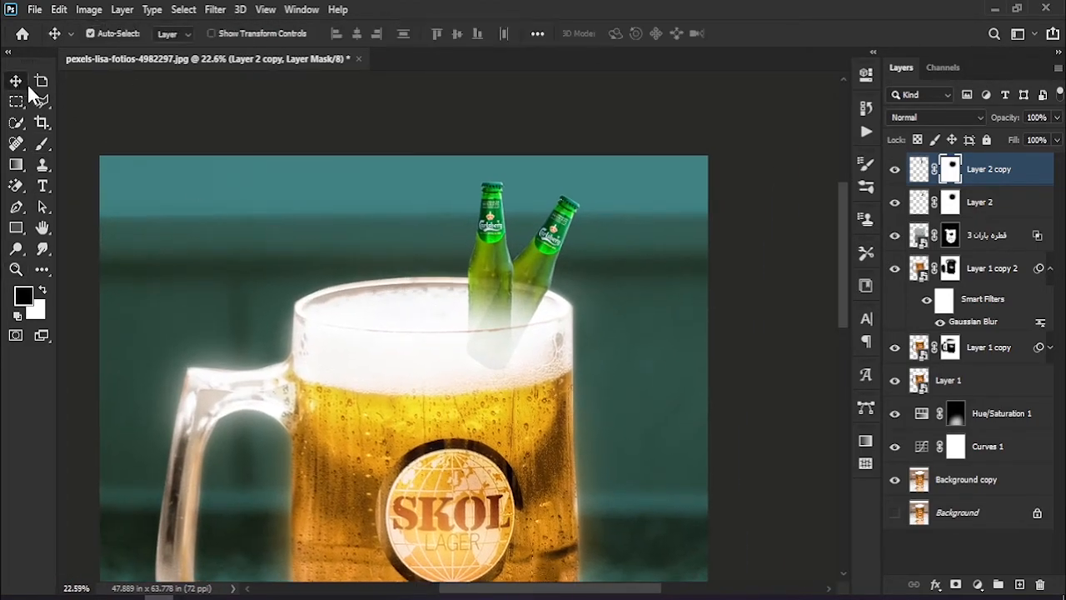
key(ctrl+t)
drag(532, 143, 558, 152)
click(774, 34)
Create a new empty layer directly above the raindrop texture layer.
scroll(658, 333, down, 5)
key(ctrl+space)
drag(657, 333, 615, 336)
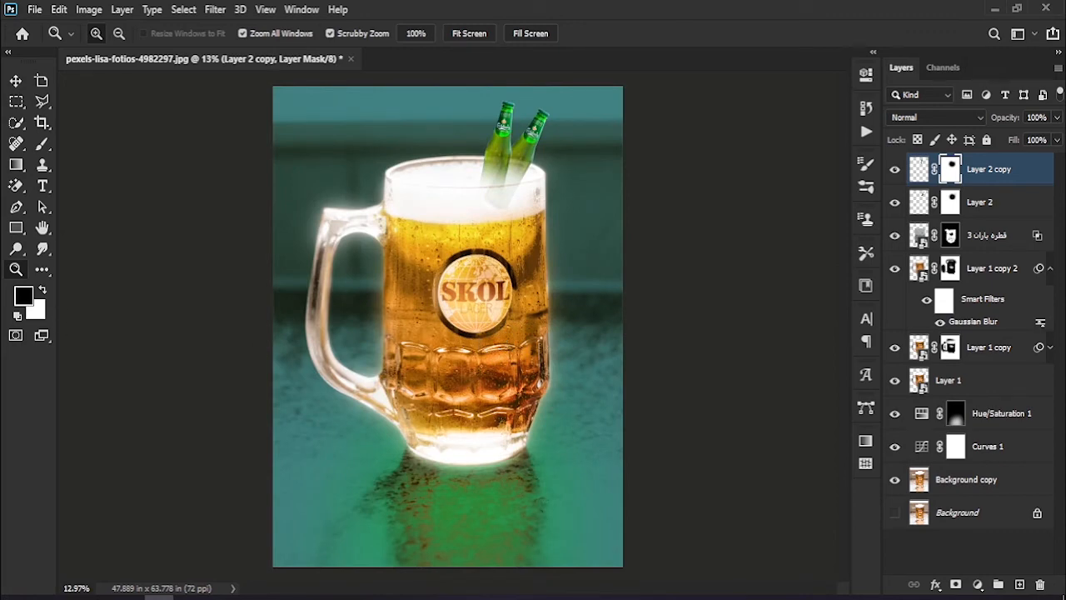
click(698, 417)
drag(547, 385, 512, 372)
click(41, 148)
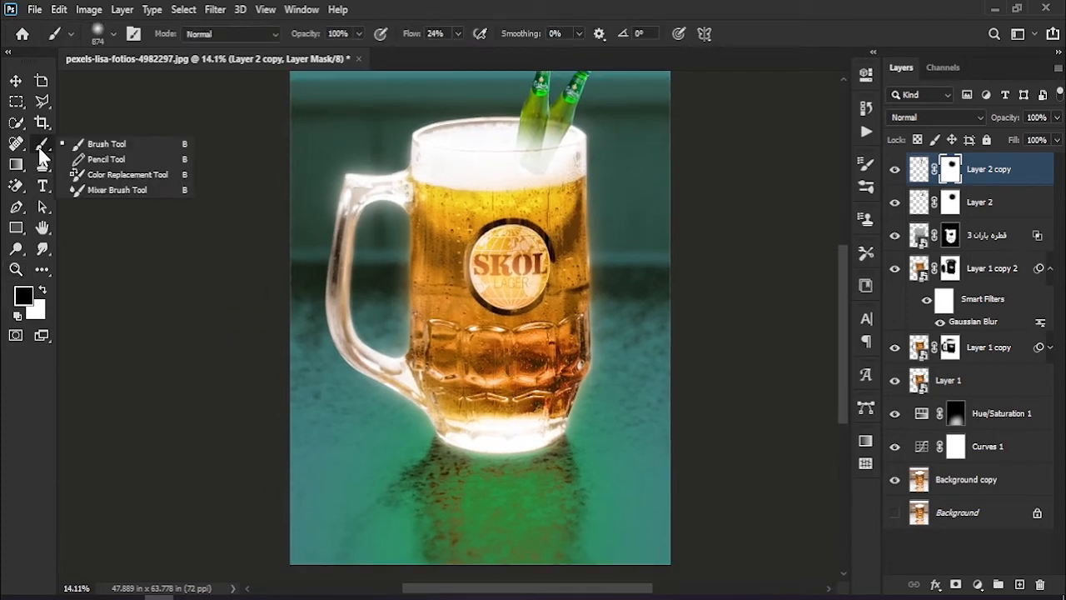
click(992, 238)
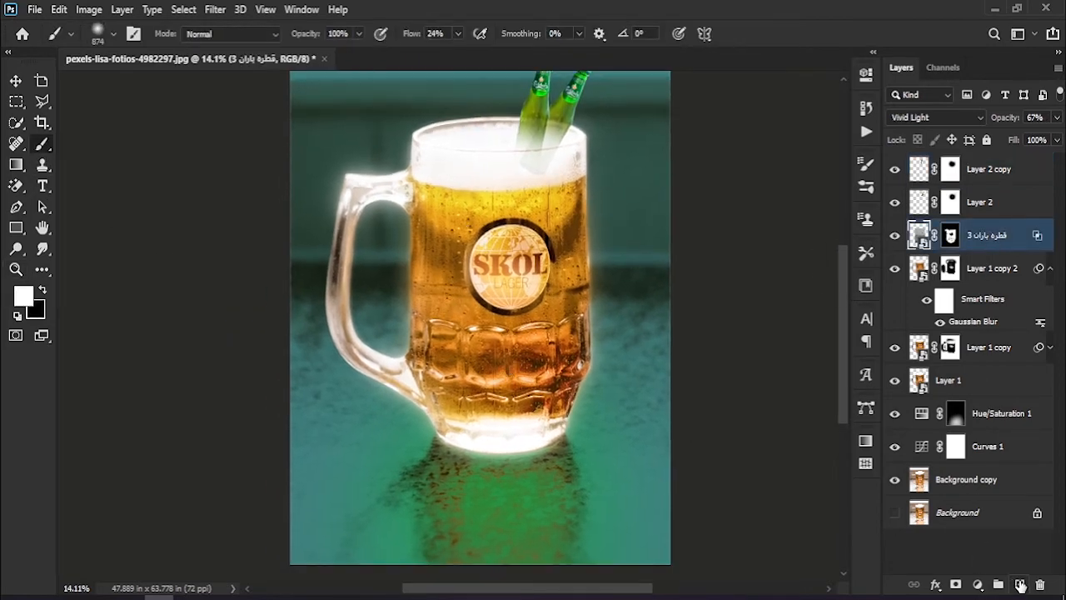
click(1020, 586)
Stamp white fog around the mug and floor with the first Rons Fog II brush at 4257 px and 100% flow.
click(114, 37)
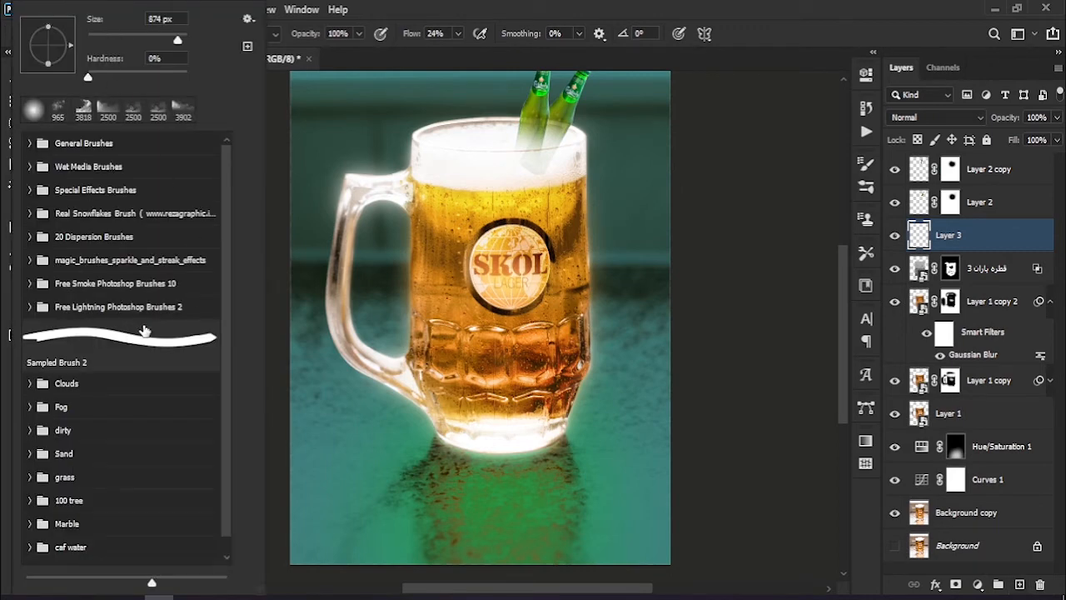
click(29, 407)
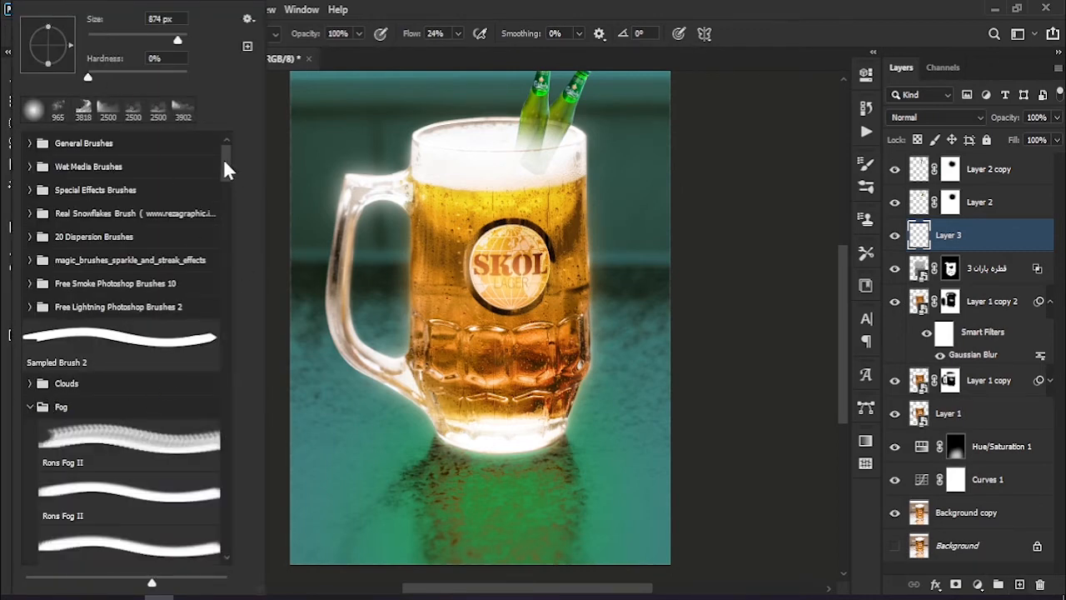
drag(226, 168, 223, 184)
click(164, 184)
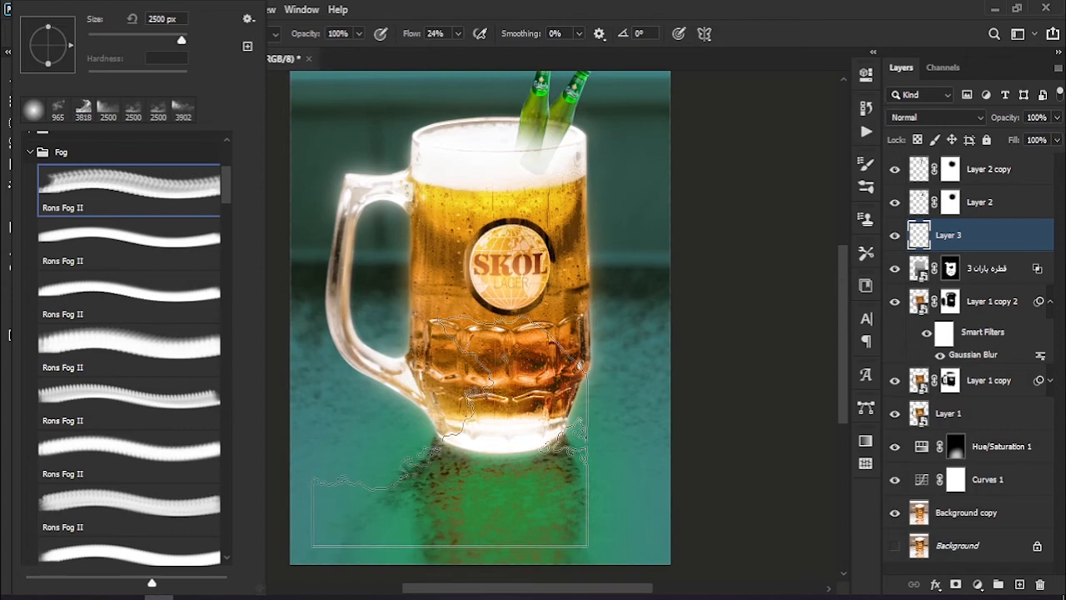
drag(455, 407, 525, 450)
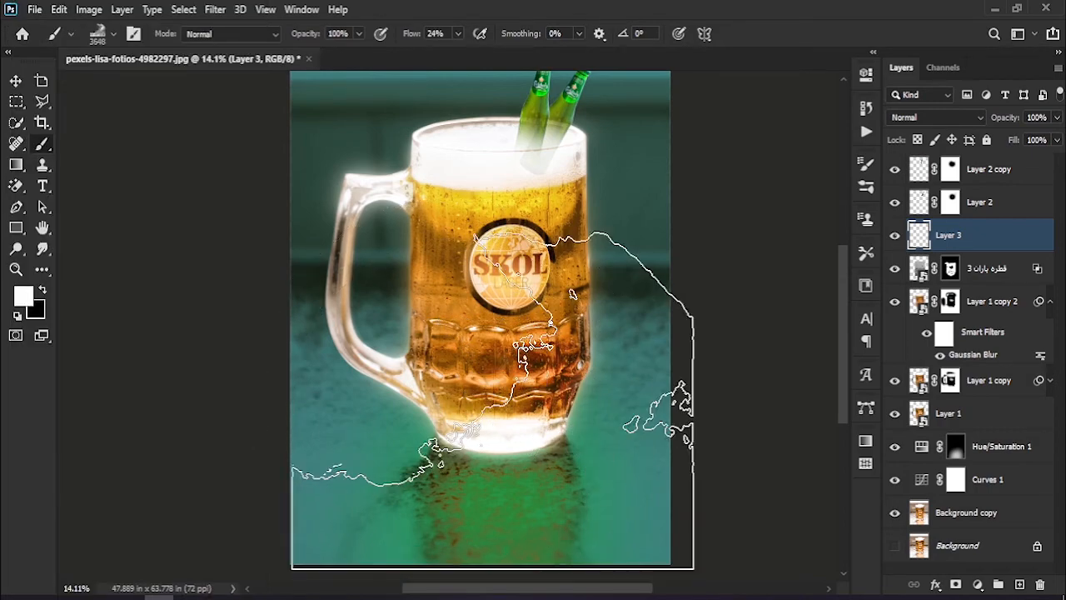
drag(500, 379, 529, 396)
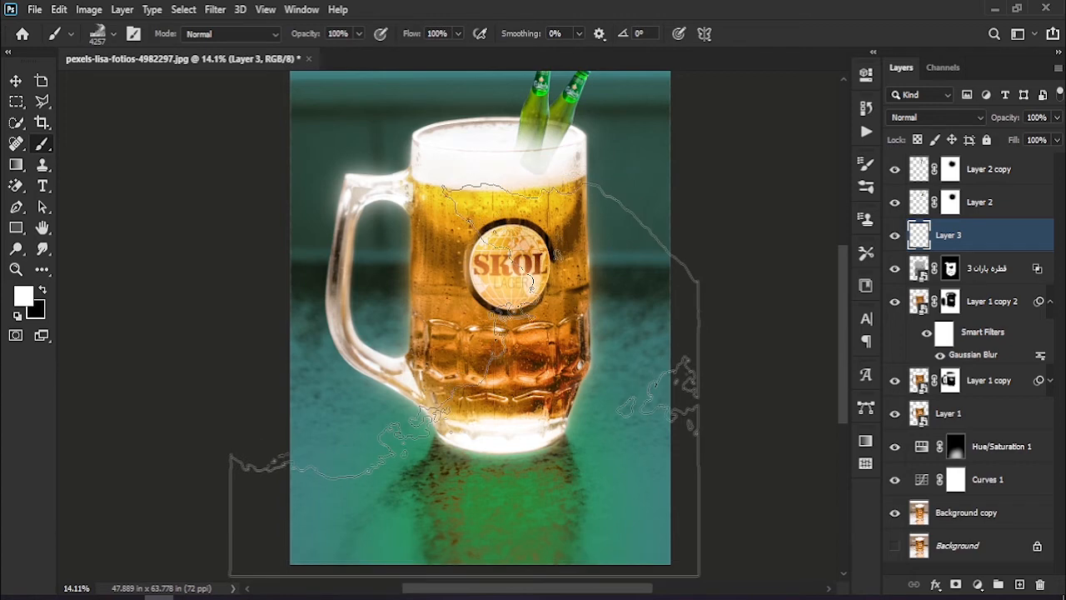
click(526, 361)
drag(526, 360, 481, 379)
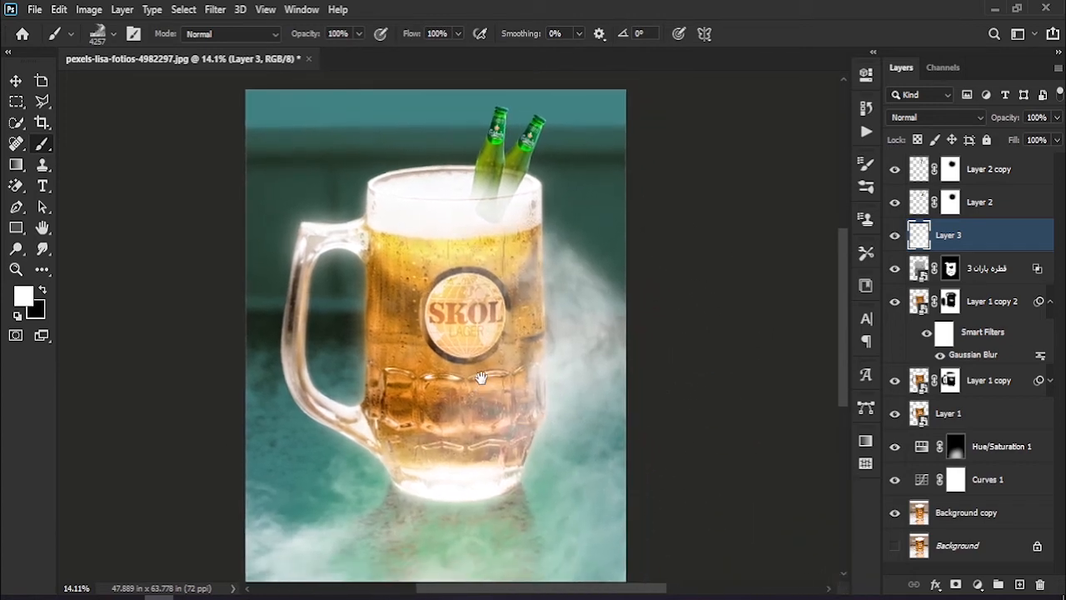
Stamp white fog rising above the mug's foam with a different Rons Fog II brush, rotated to 90° and sized to 3251 px.
click(112, 32)
mouse_move(228, 191)
mouse_down()
mouse_move(233, 281)
mouse_move(217, 267)
mouse_up()
click(196, 257)
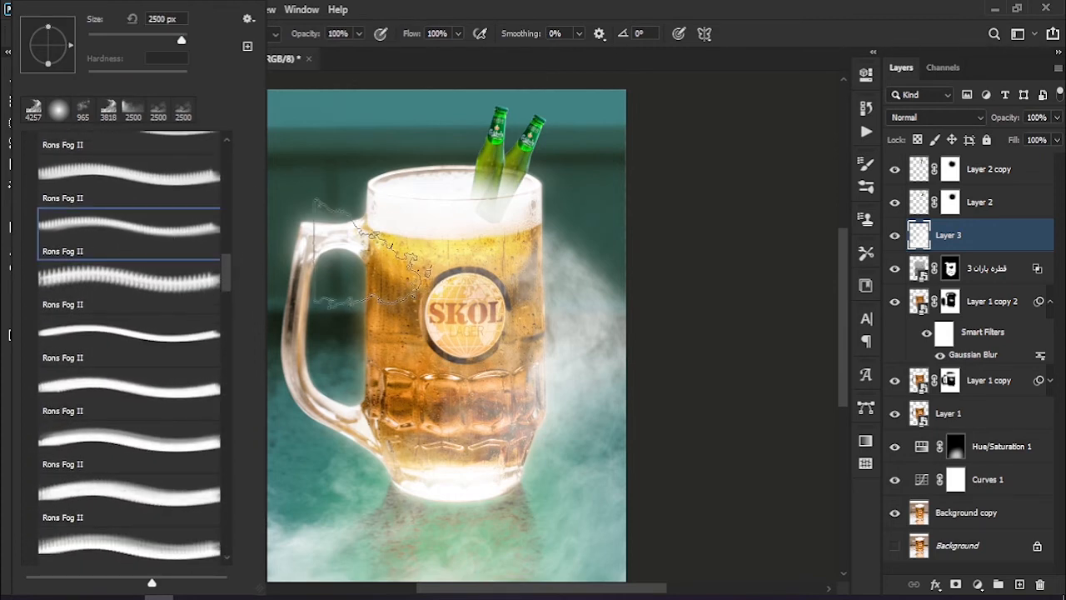
key(Return)
drag(517, 211, 512, 334)
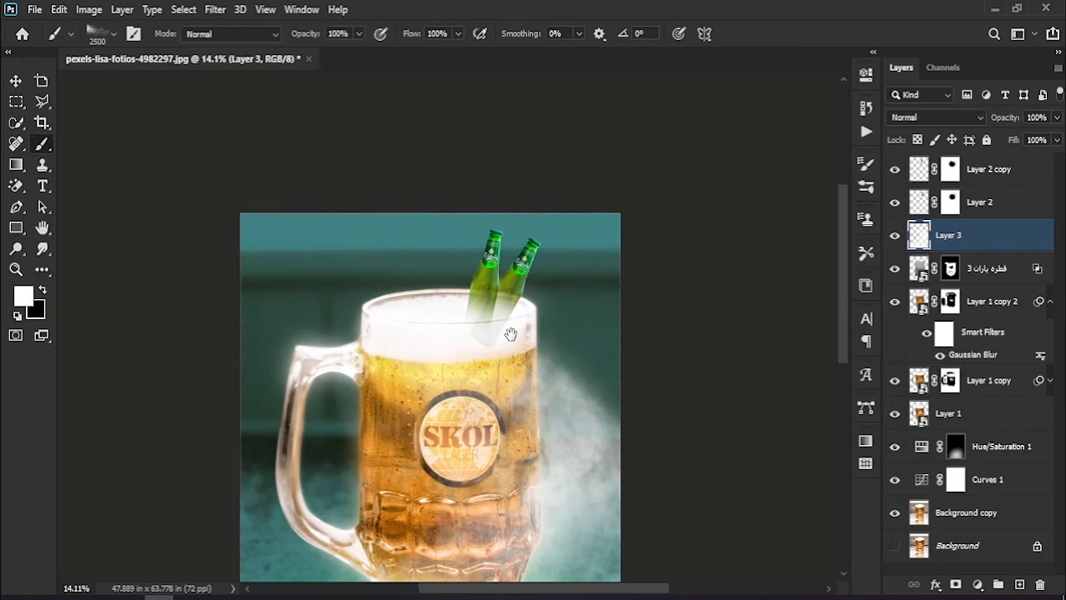
right_click(467, 308)
drag(498, 21, 497, 20)
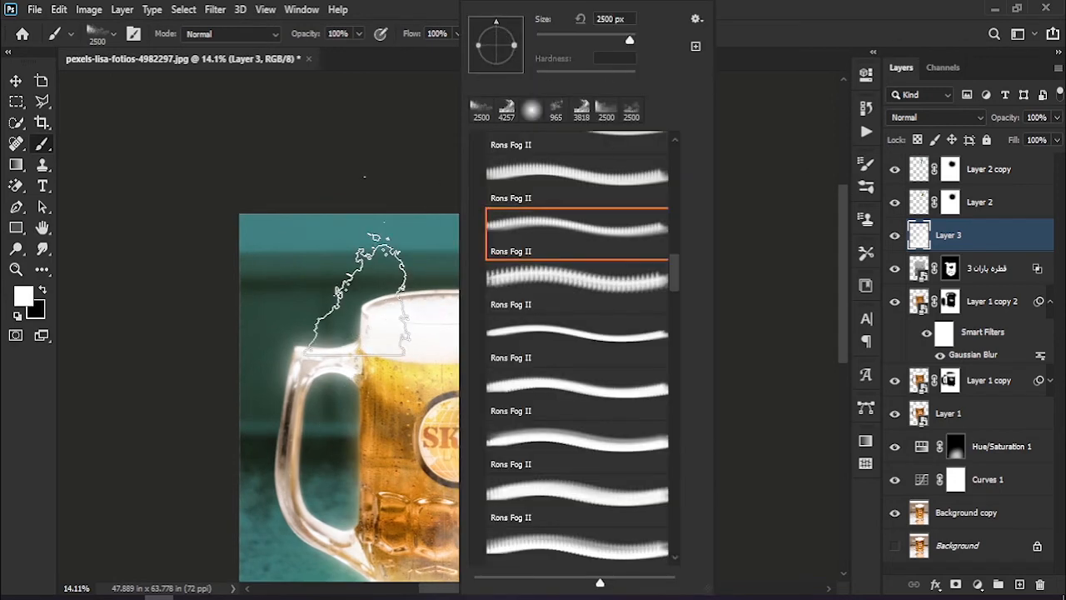
click(107, 247)
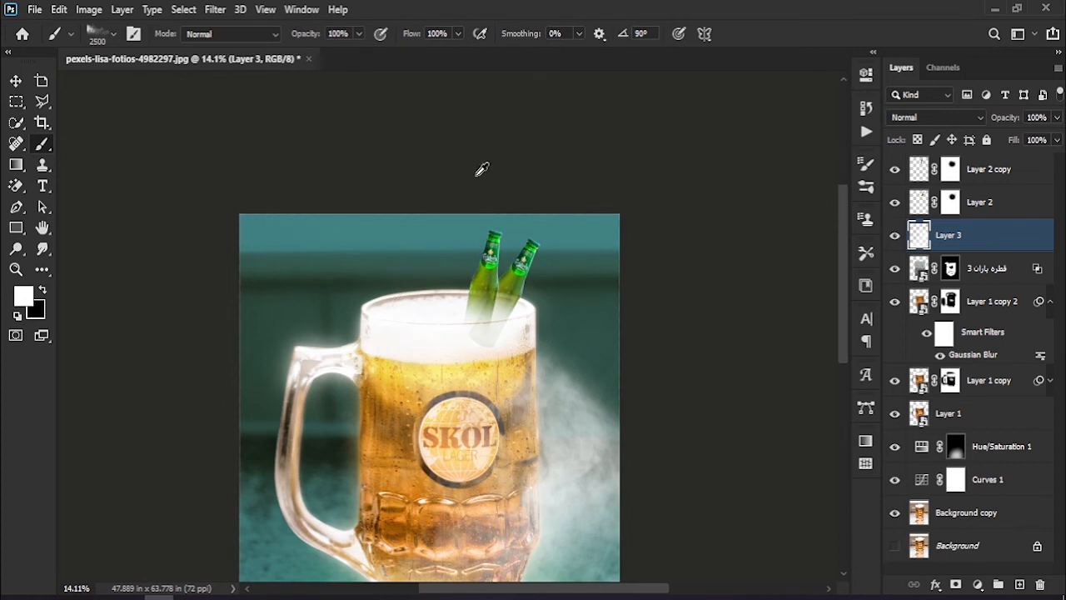
drag(392, 326, 435, 333)
click(464, 146)
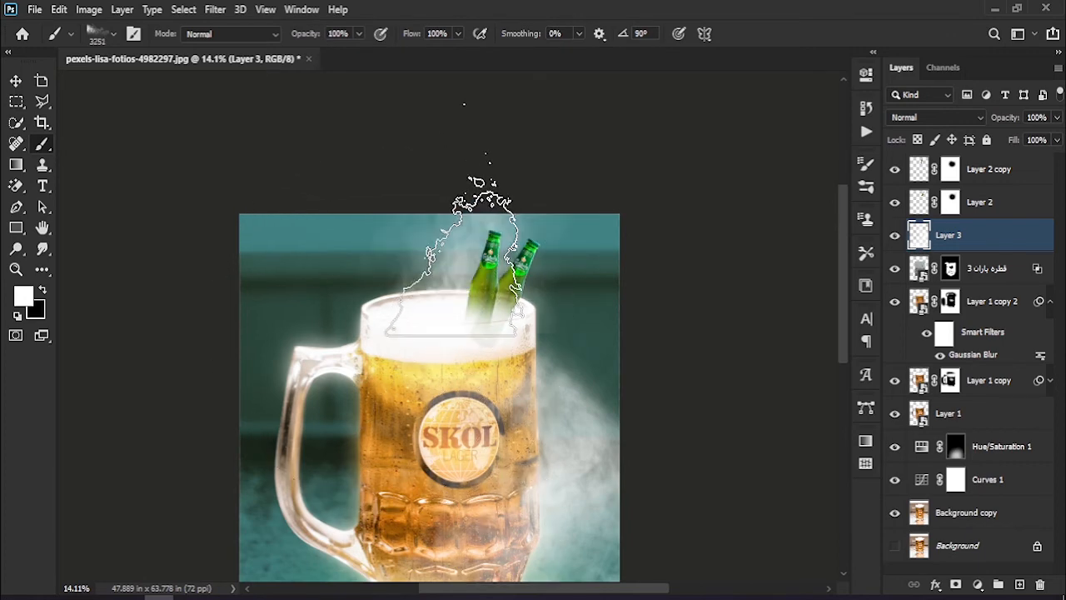
drag(984, 237, 953, 402)
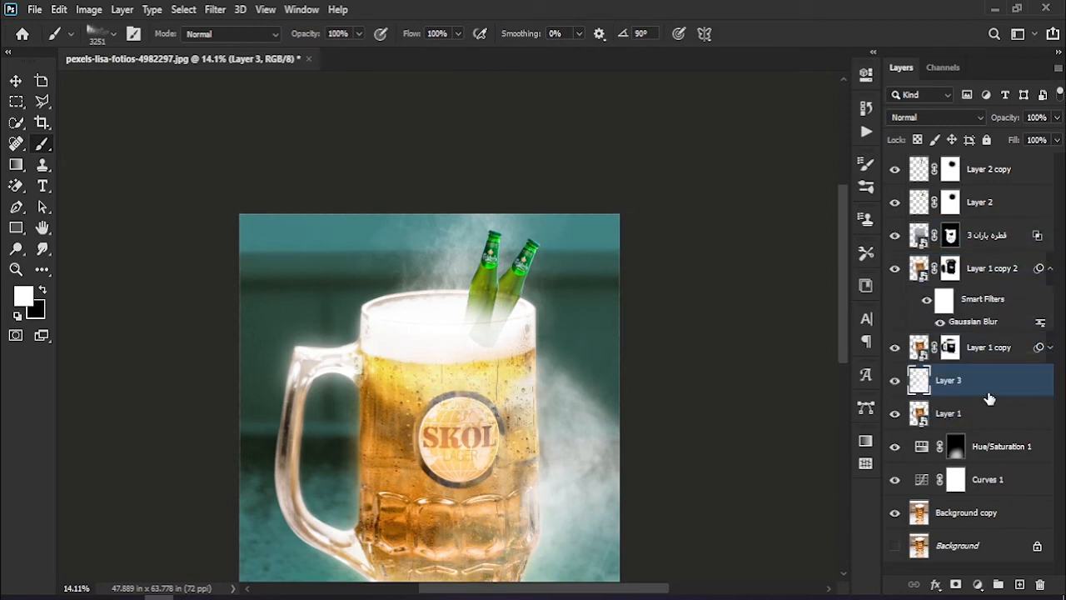
click(988, 203)
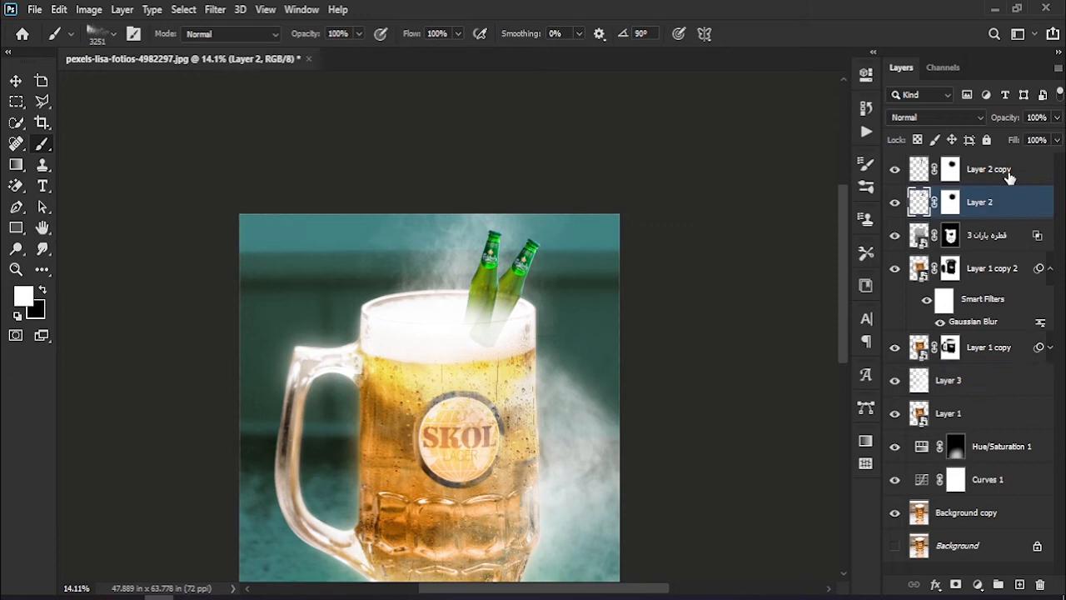
shift+click(1008, 171)
Move the fog layer to the top of the layer stack, above both bottle layers, and lower its opacity to 78%.
drag(975, 382, 981, 159)
drag(683, 346, 724, 219)
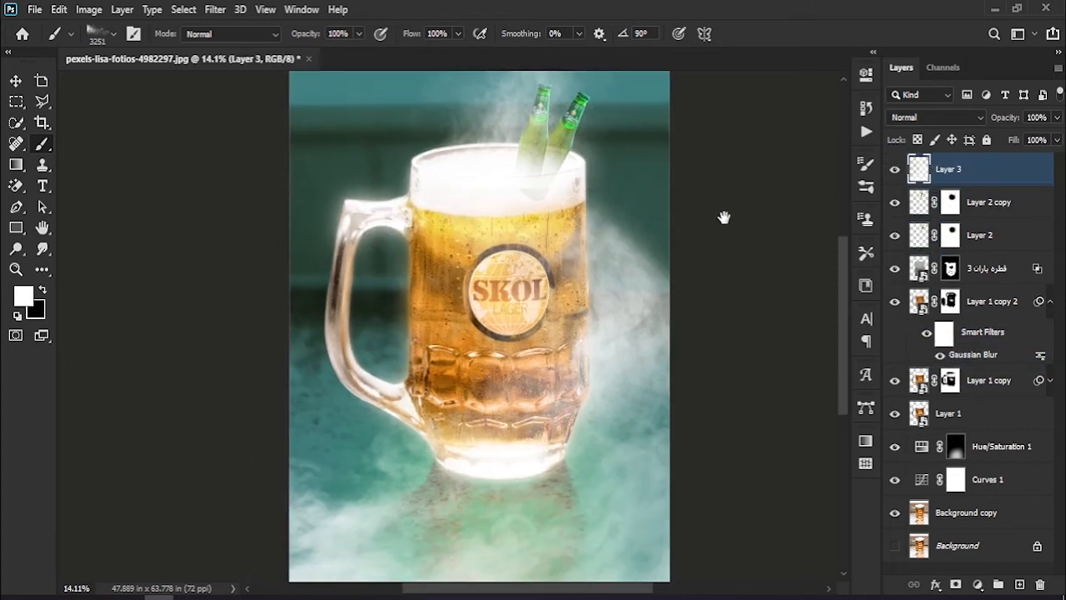
click(16, 81)
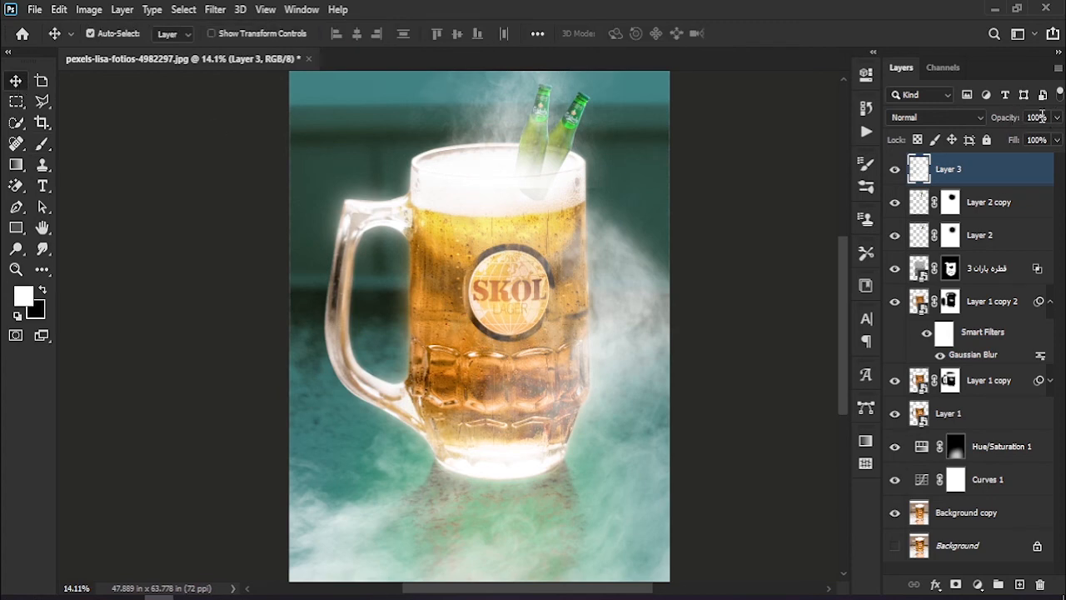
drag(1008, 123, 995, 122)
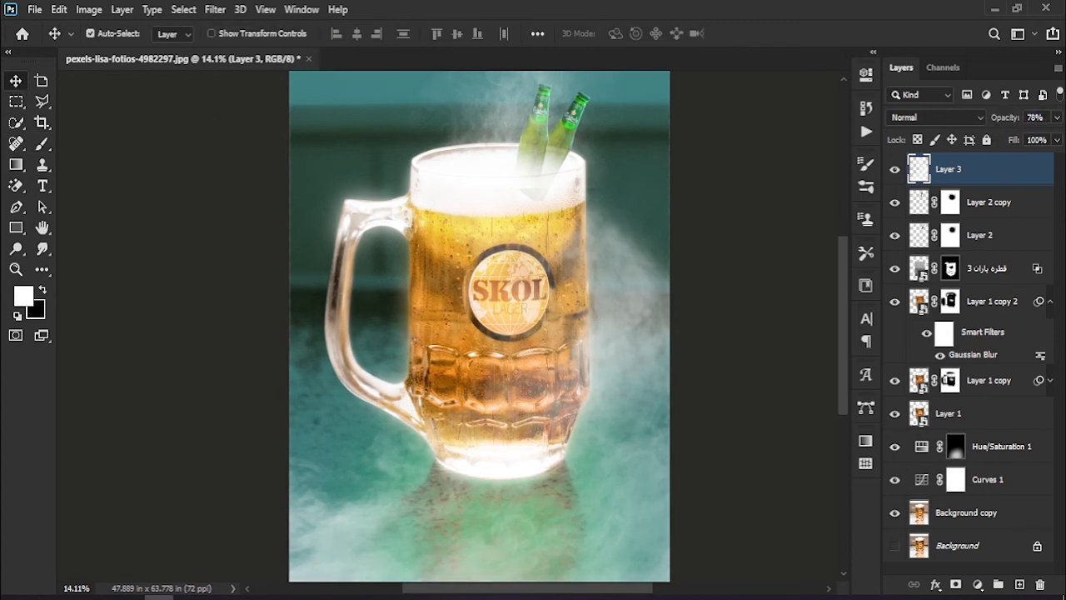
Add more fog above the mug's rim around the bottles with the brush at 2628 px and 79% flow.
click(49, 142)
click(87, 146)
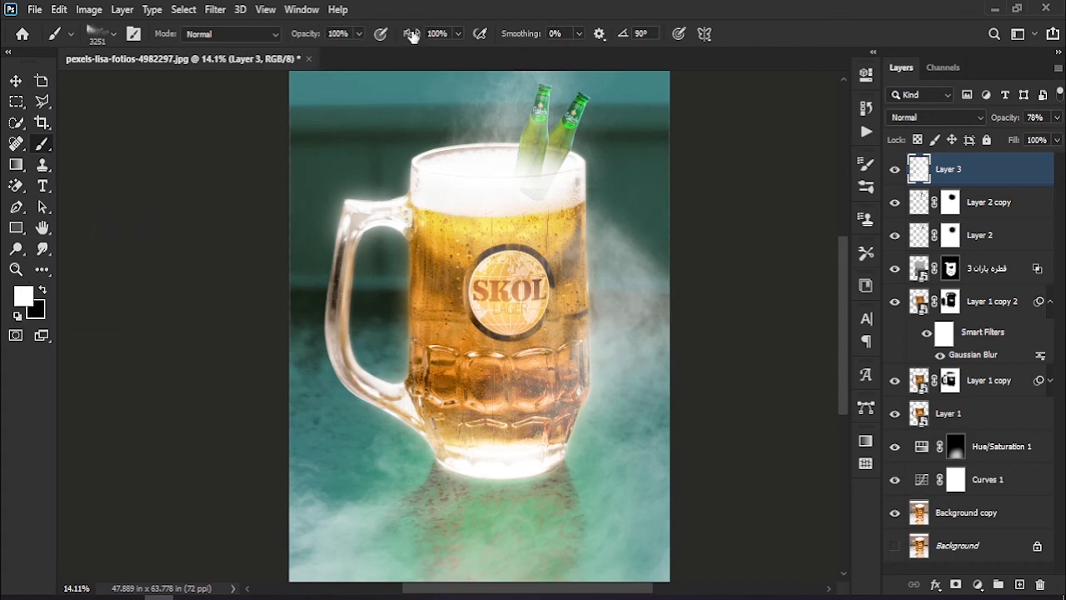
drag(400, 38, 394, 37)
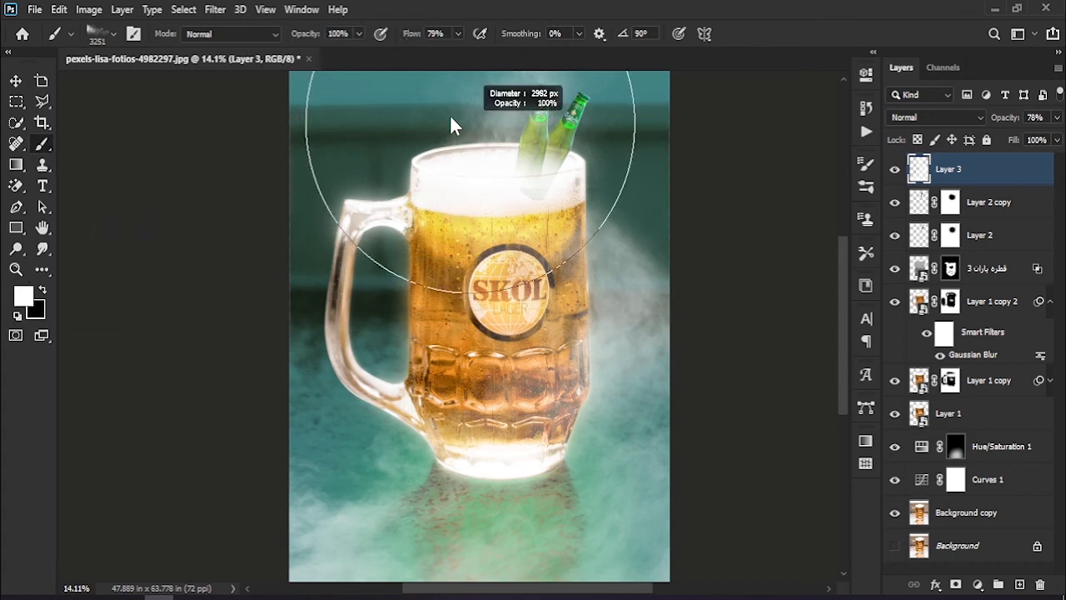
scroll(461, 200, up, 2)
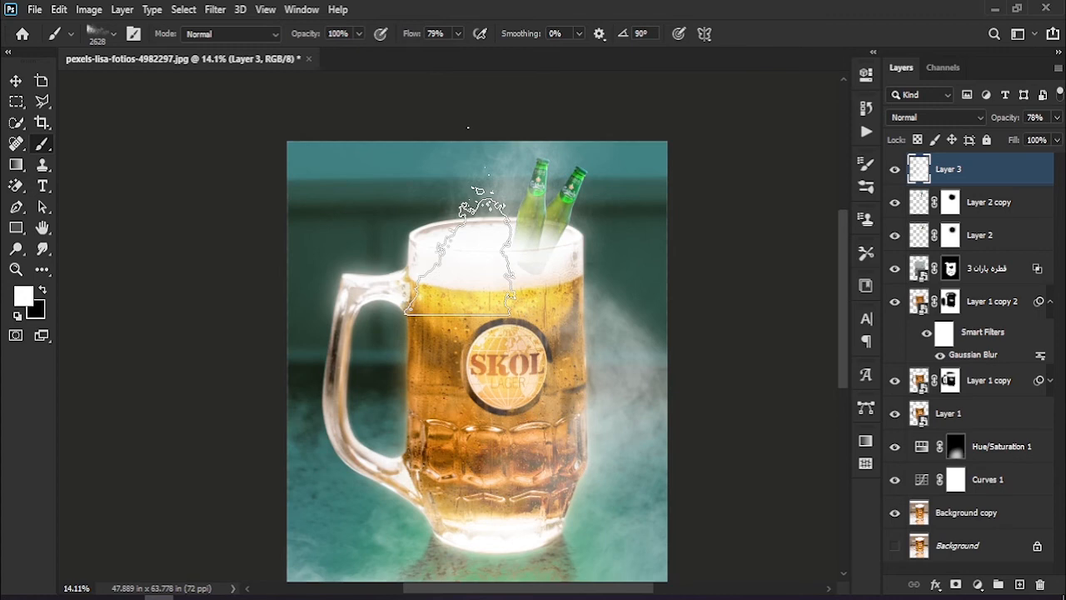
drag(521, 313, 481, 196)
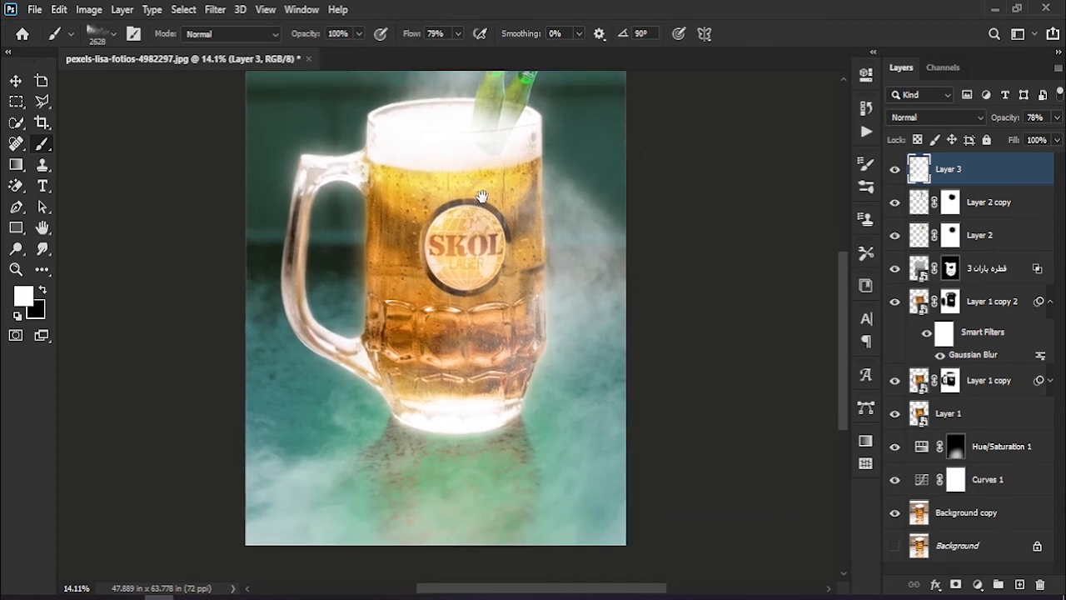
key(z)
drag(512, 290, 484, 317)
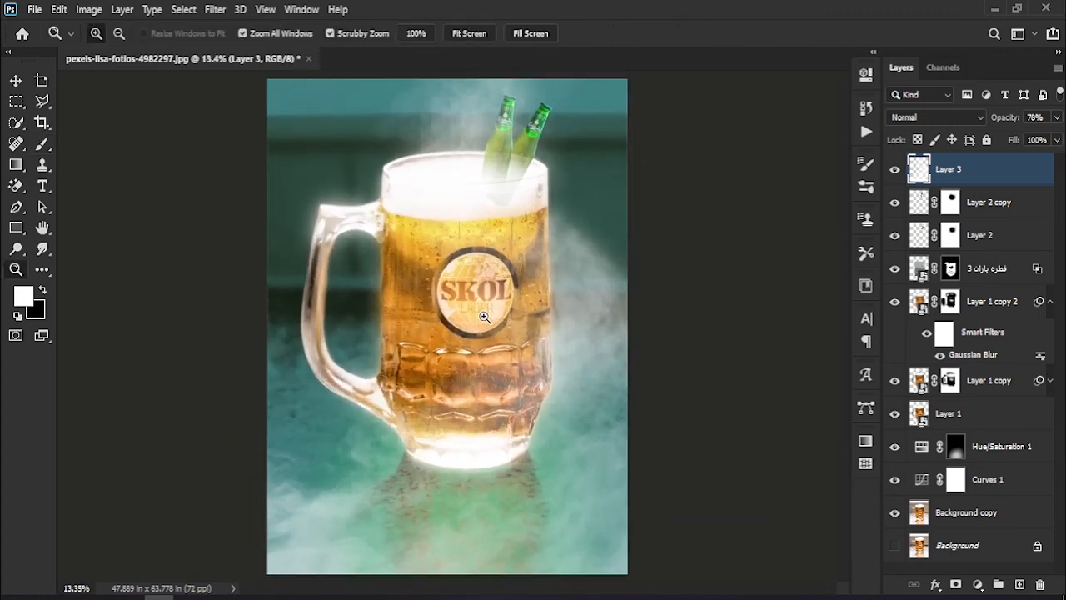
click(16, 82)
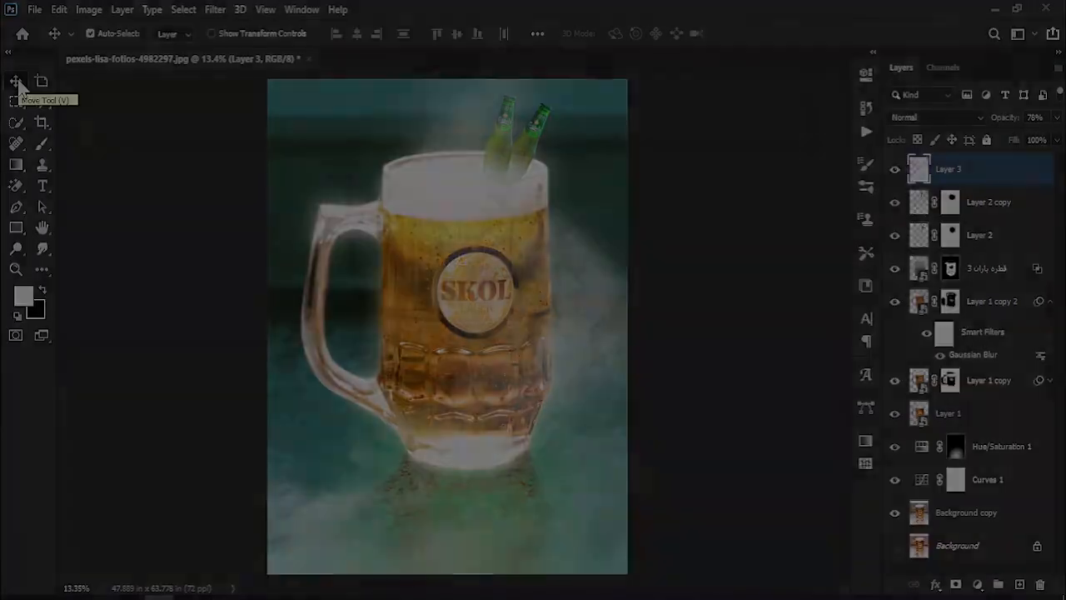